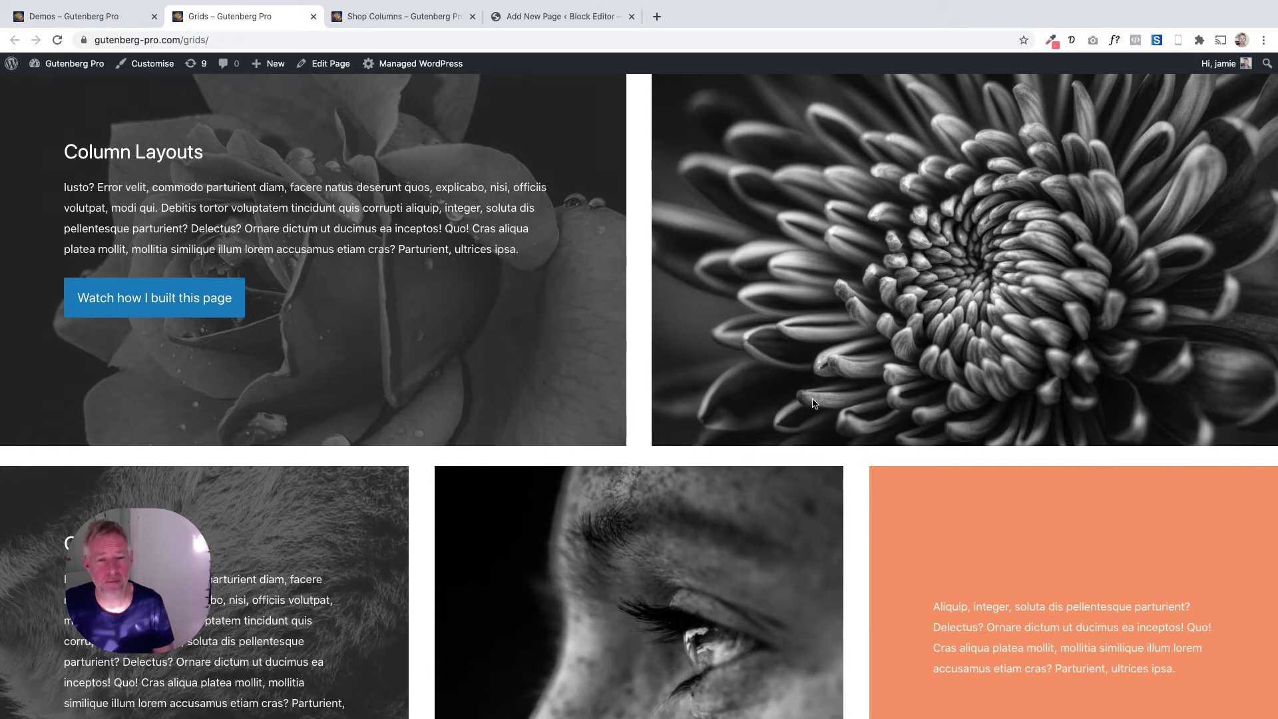
- Examine the column layouts on the Grids demo page and the Shop Columns demo page
scroll(814, 403, down, 2)
scroll(815, 403, down, 3)
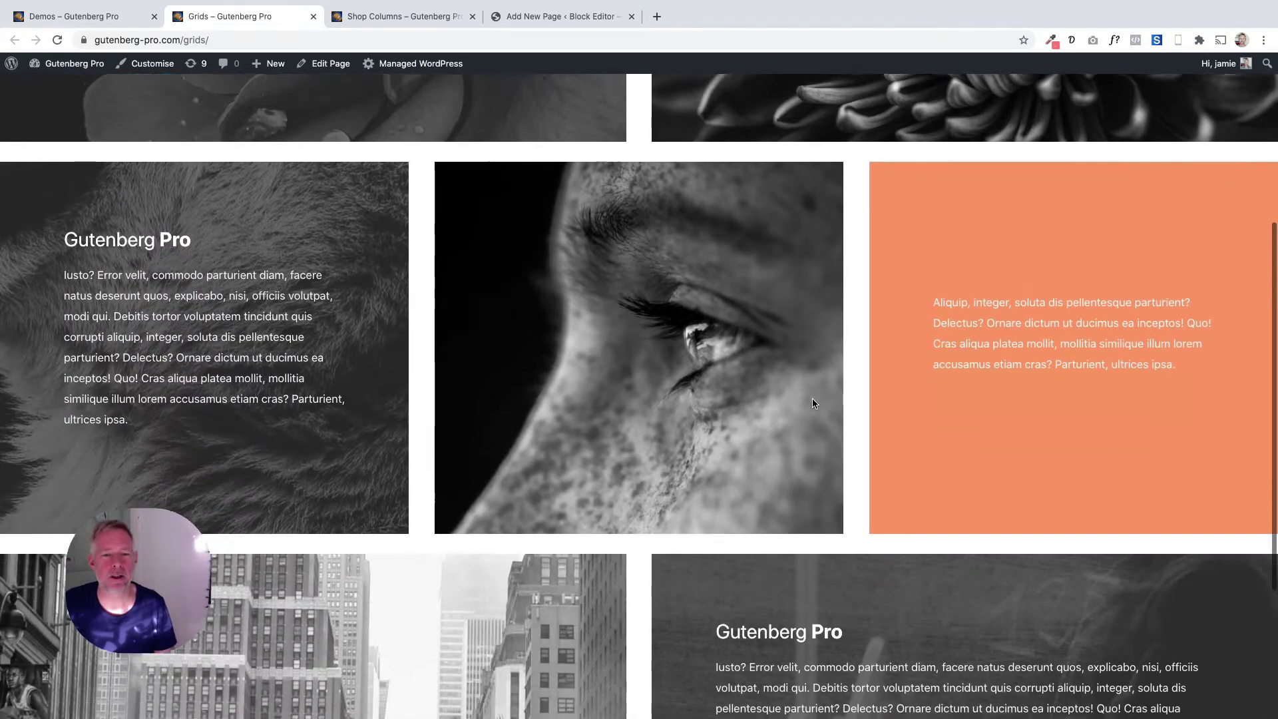
scroll(812, 398, down, 4)
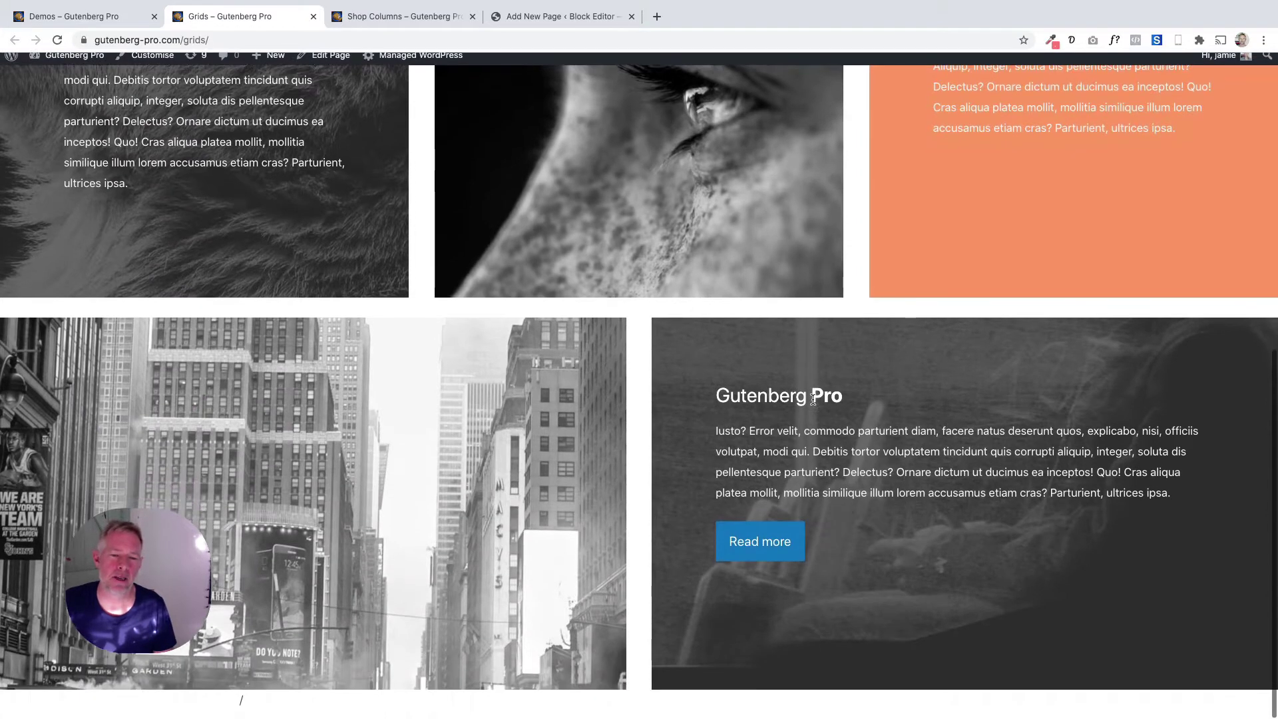
scroll(813, 399, up, 9)
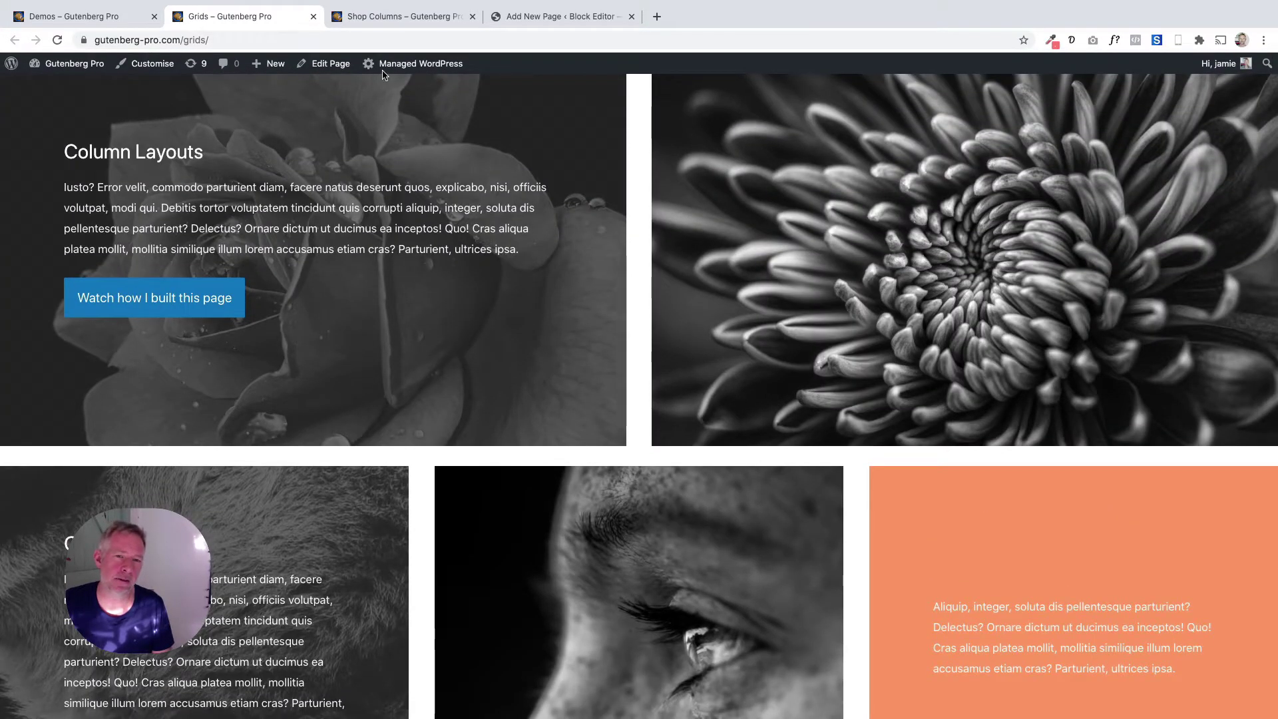
click(393, 19)
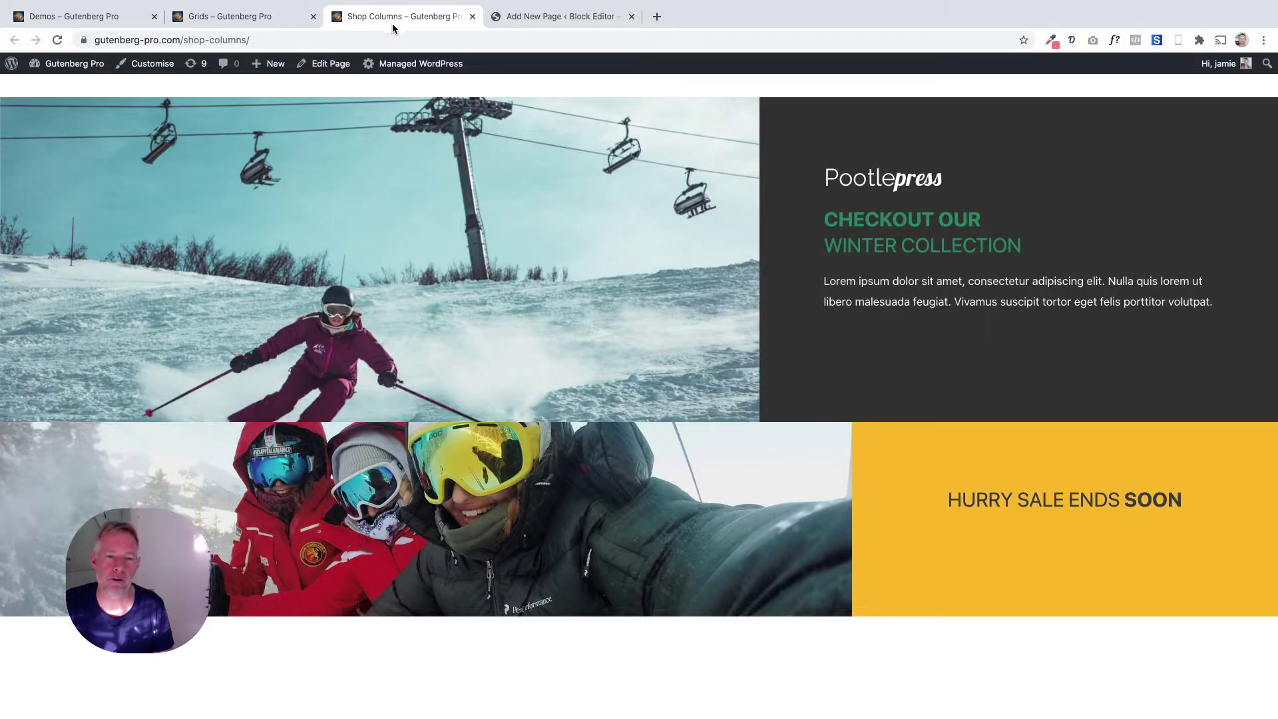
click(239, 18)
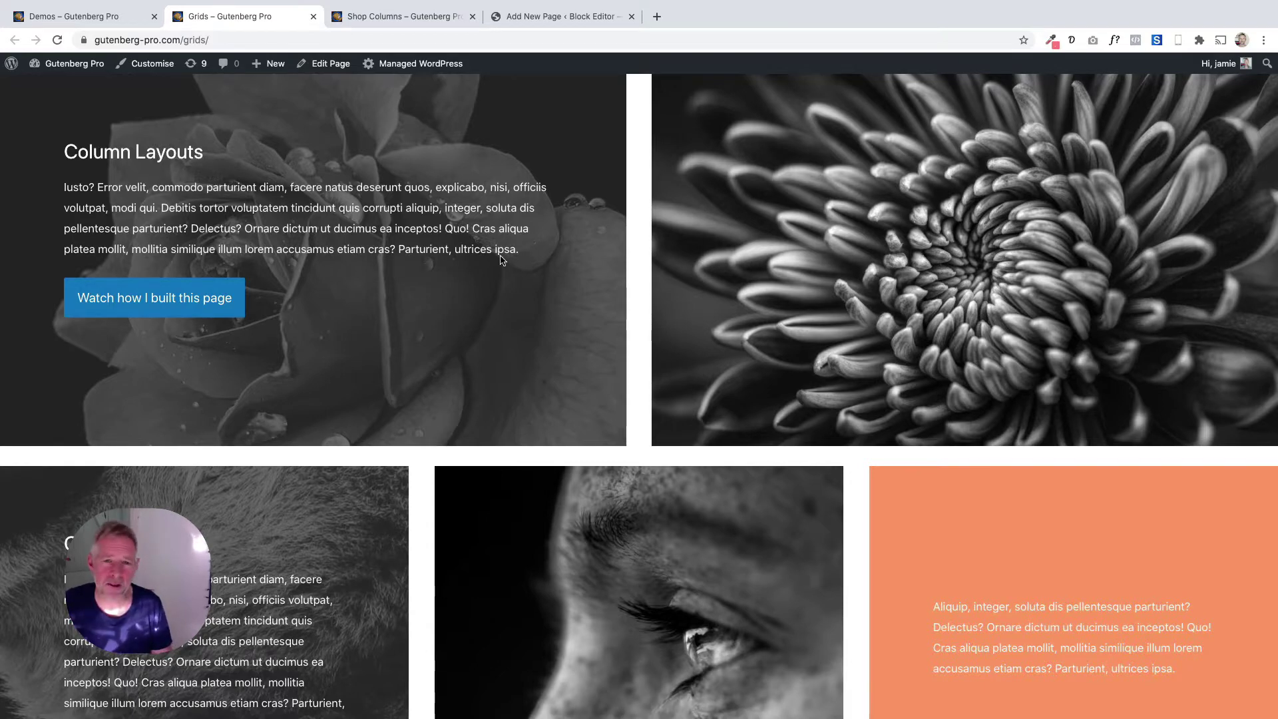
- Insert a Columns block with the 50/50 variation on the untitled new page of the Block Editor site
click(546, 23)
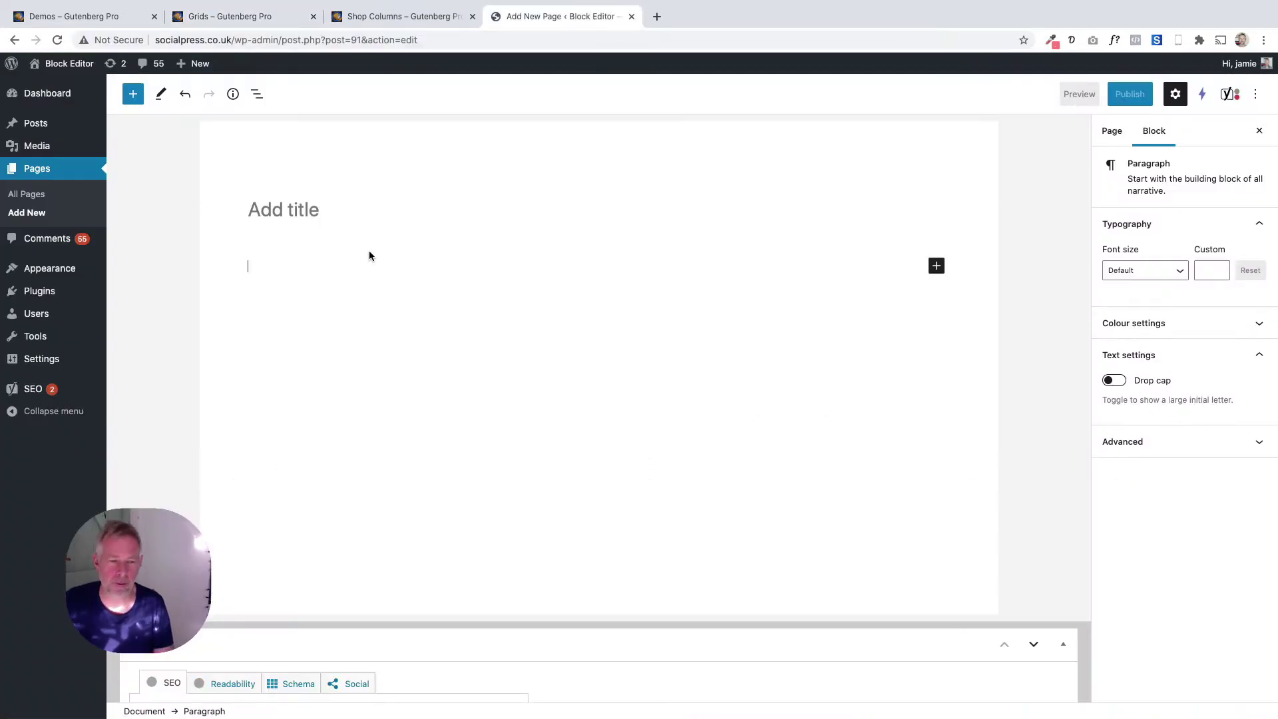
click(135, 98)
text(column)
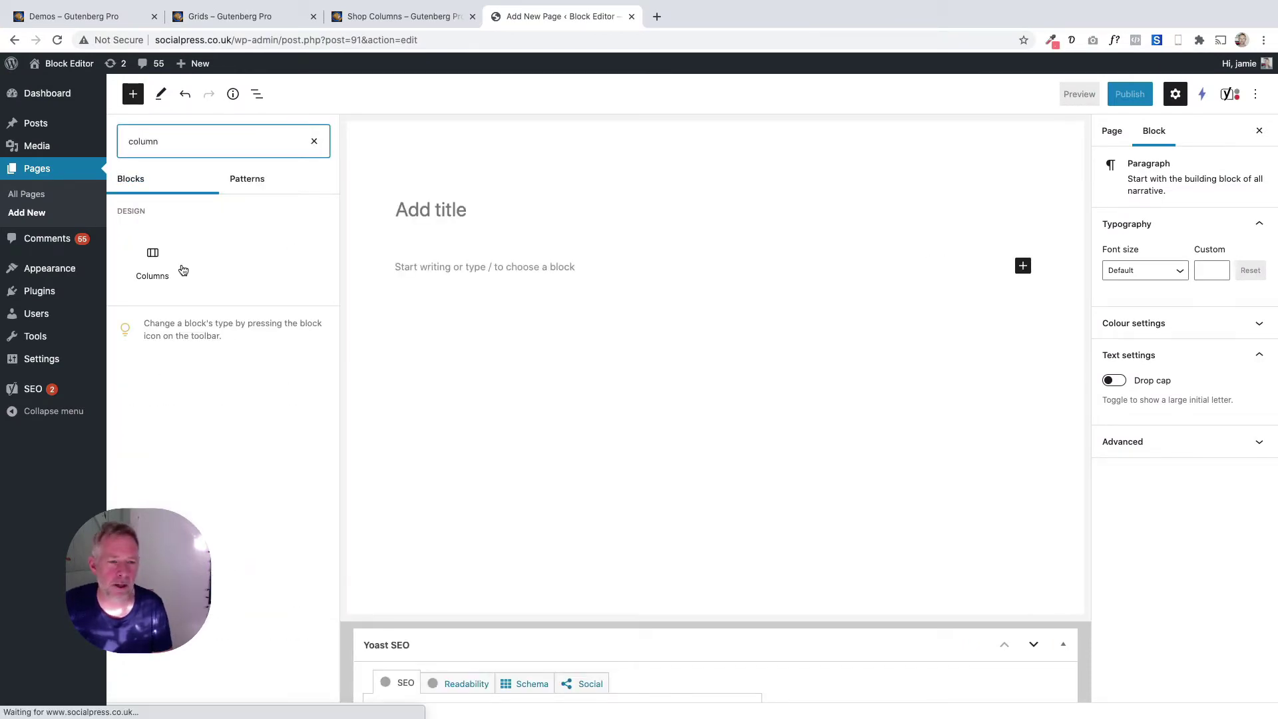
click(155, 263)
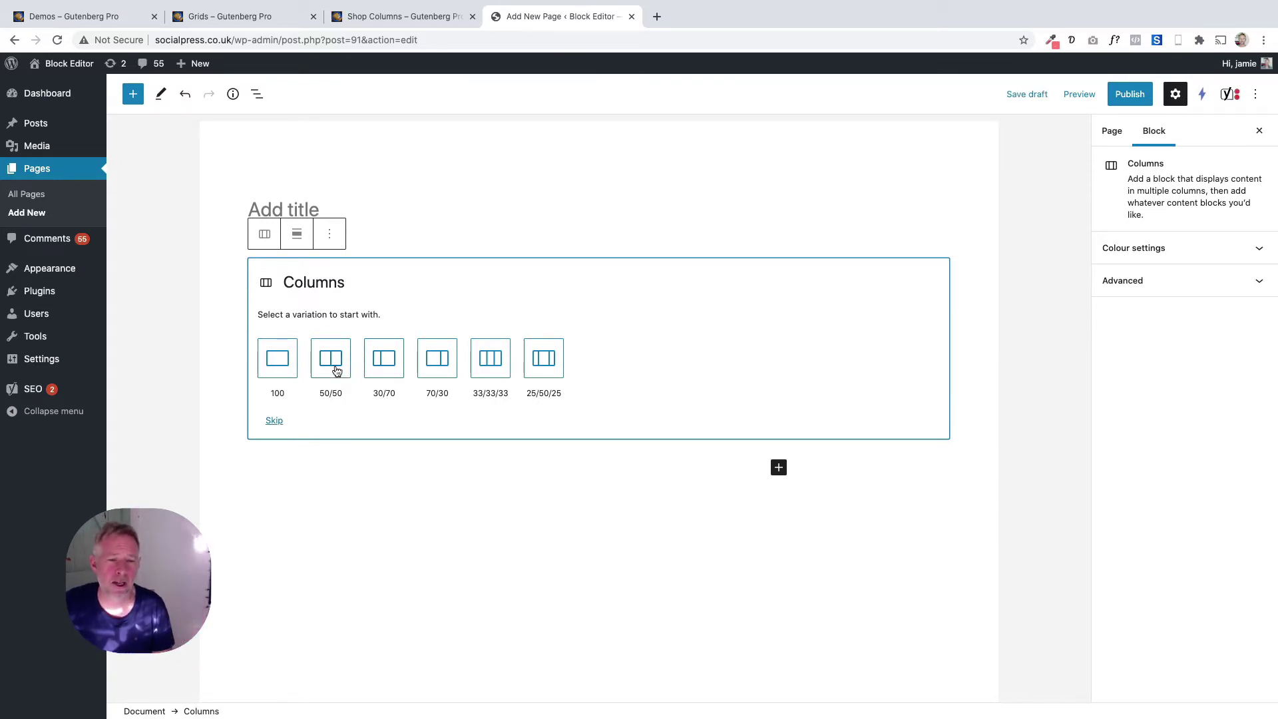
click(333, 368)
click(697, 297)
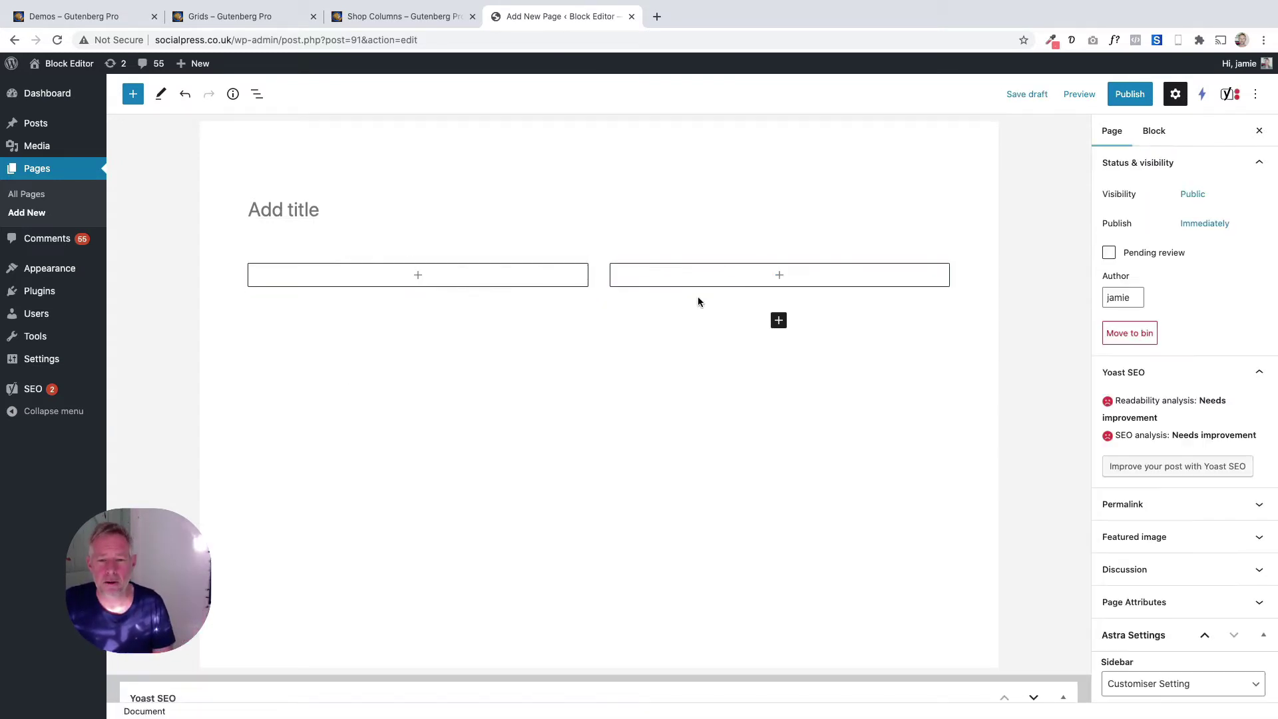
- Add a paragraph to the first column and fill it with several copies of a generated 25-word dummy text
click(418, 275)
click(346, 388)
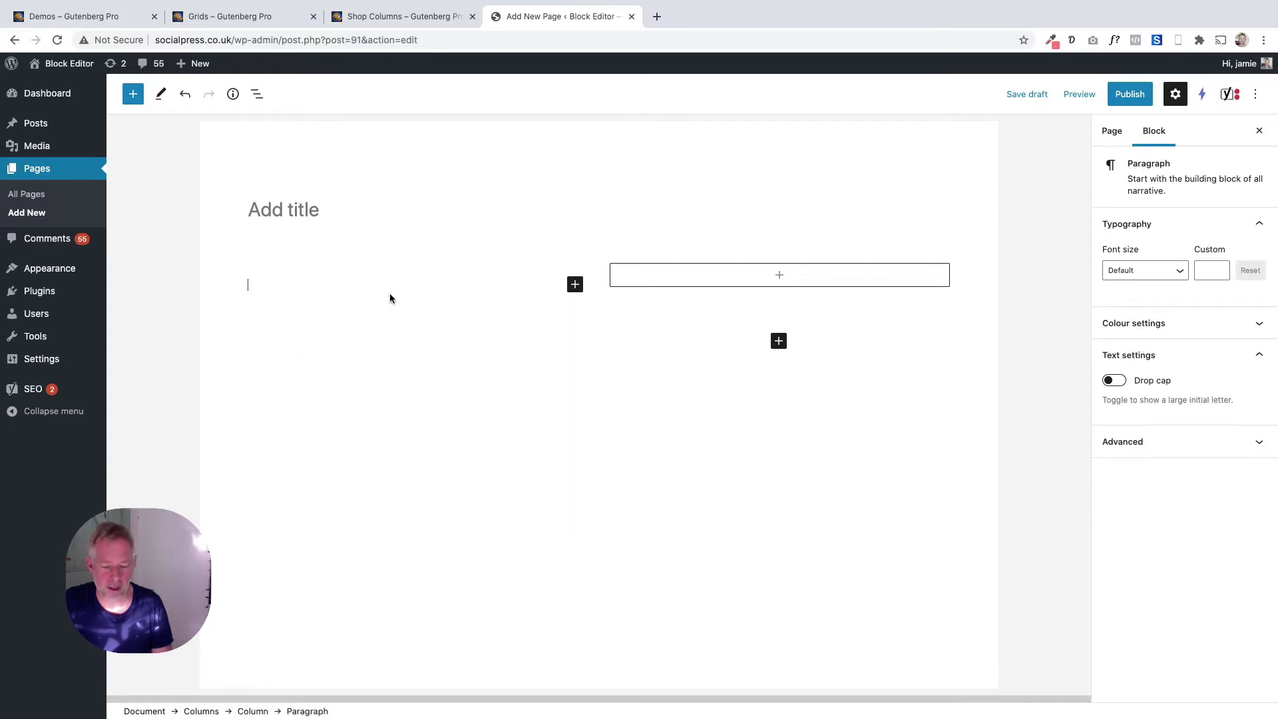
key(super+c)
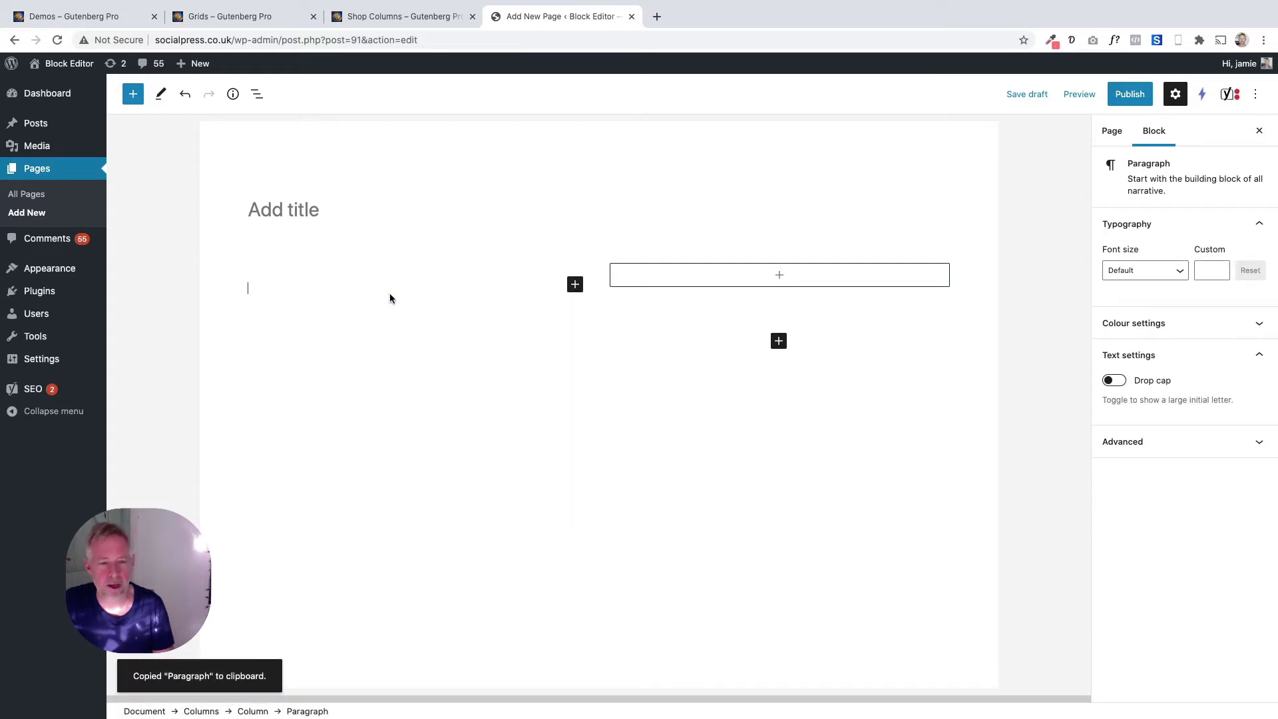
click(1052, 40)
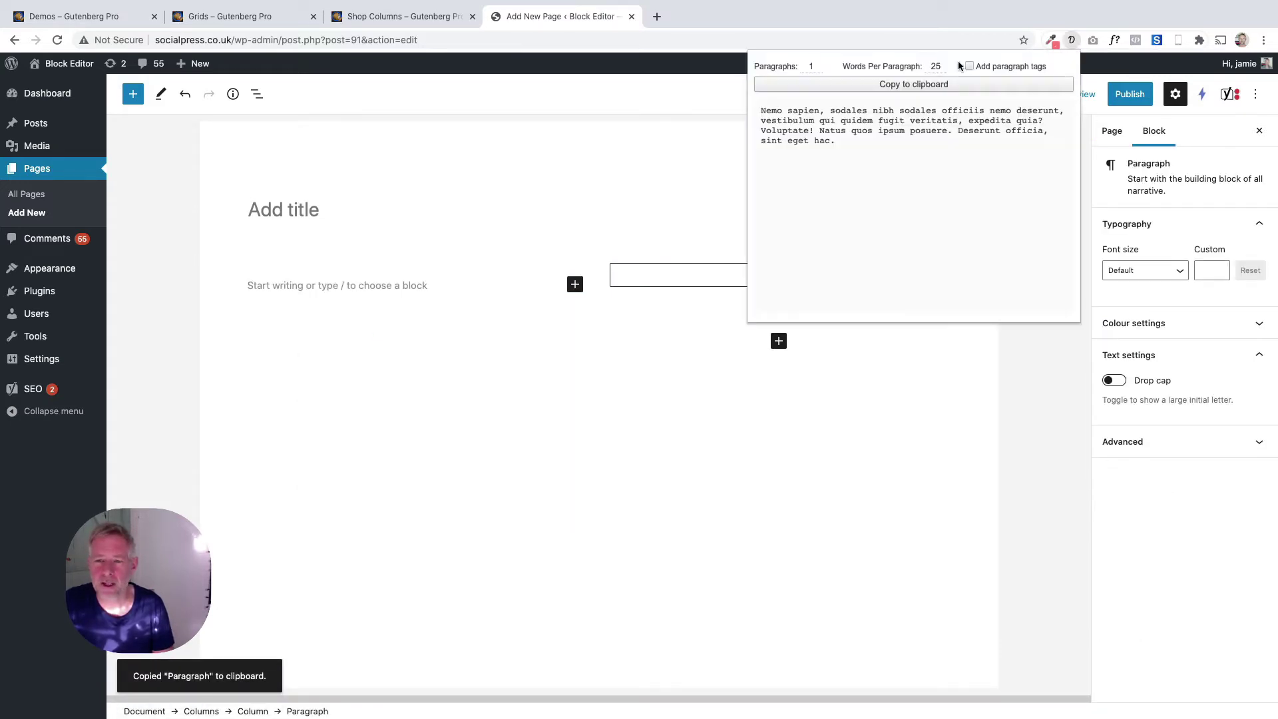
click(869, 85)
click(434, 276)
key(super+v)
key(super+v)
key(super+v)
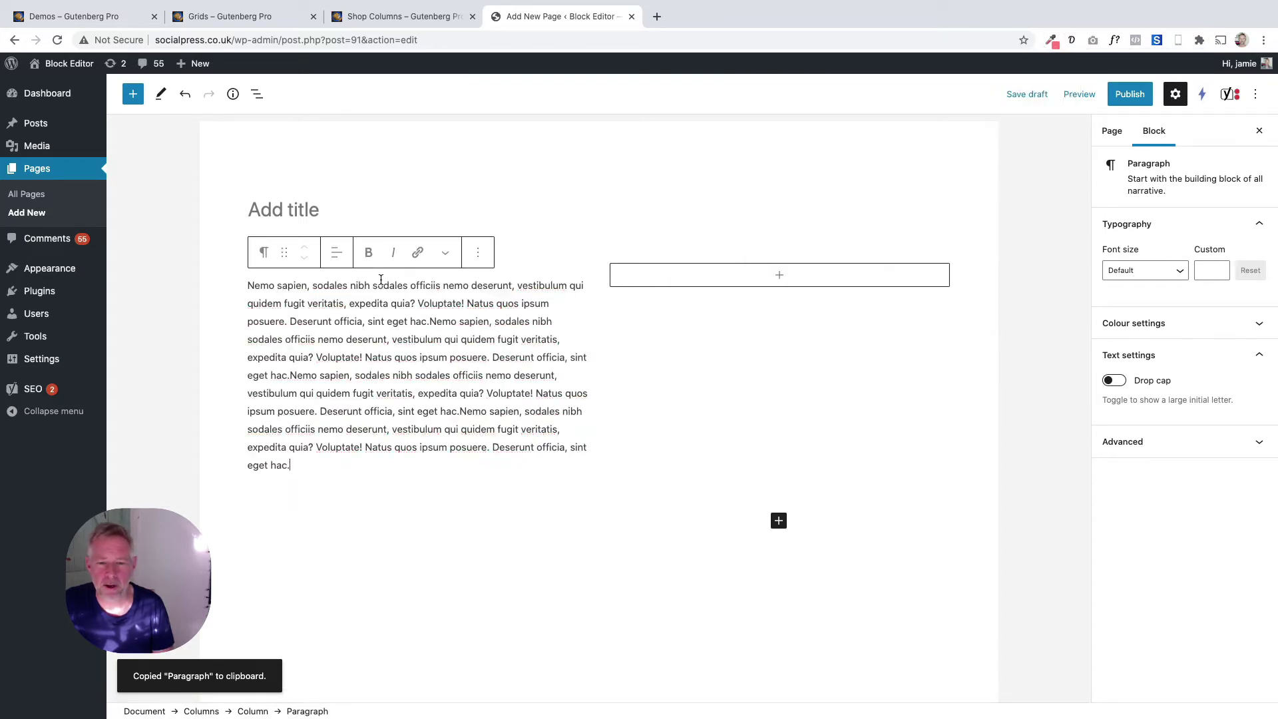
- Add an Image block to the second column using the assorted-color paints picture from the media library
click(758, 274)
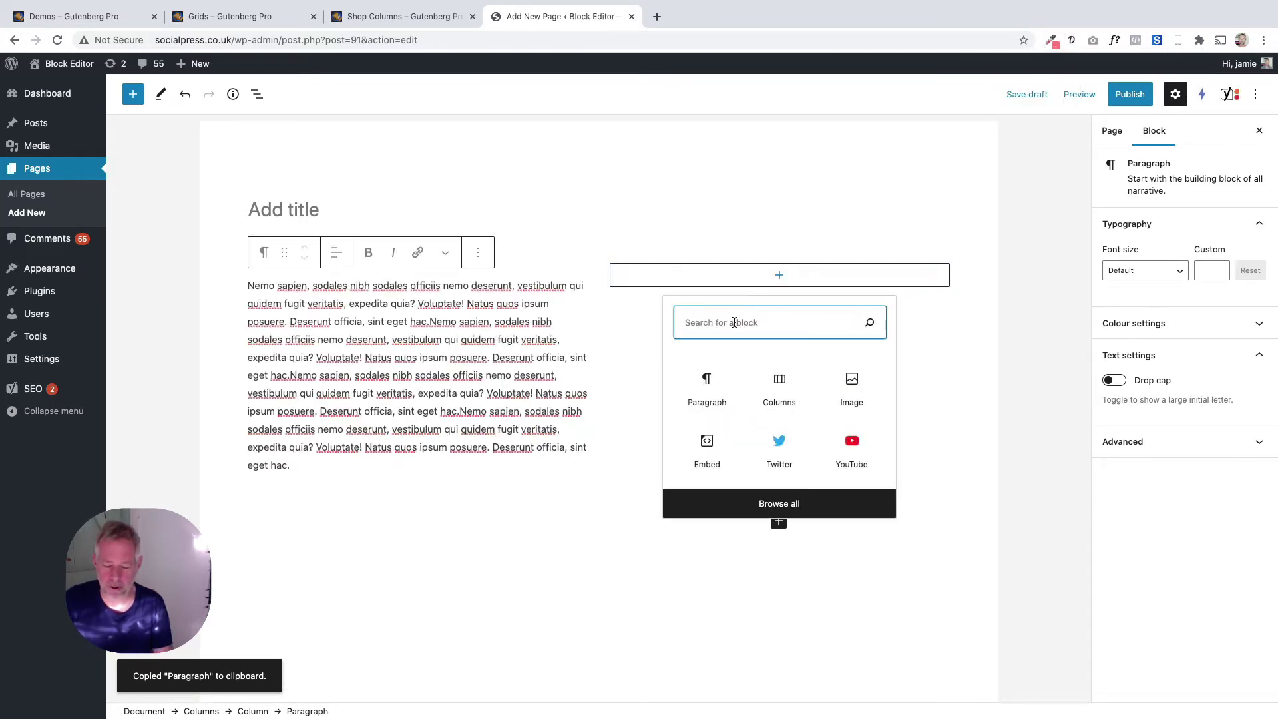
text(image)
click(707, 386)
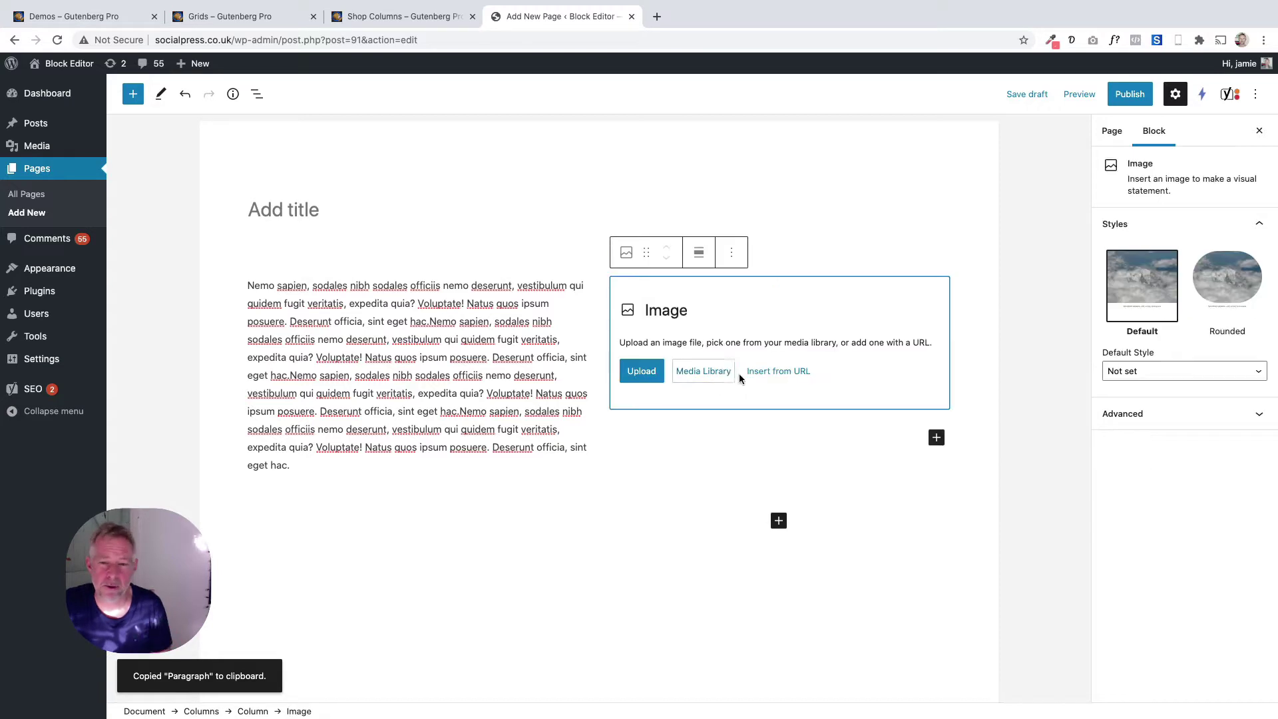
click(704, 372)
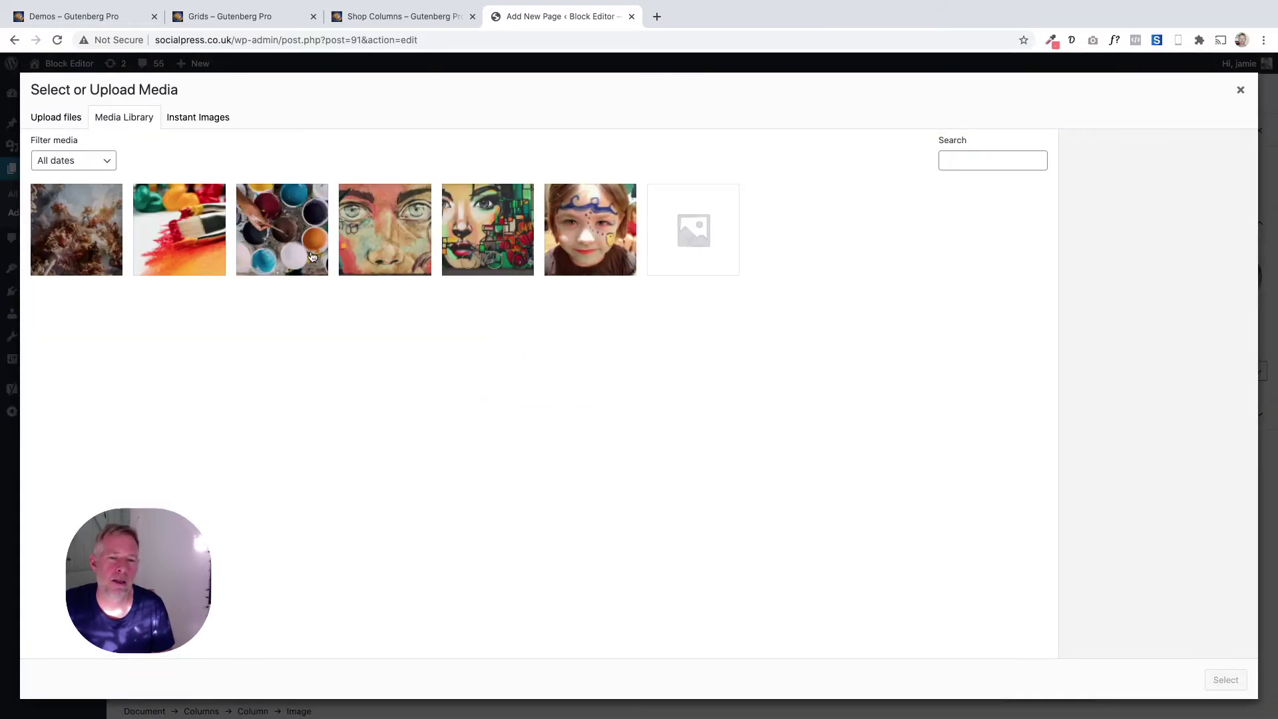
click(310, 257)
click(1223, 680)
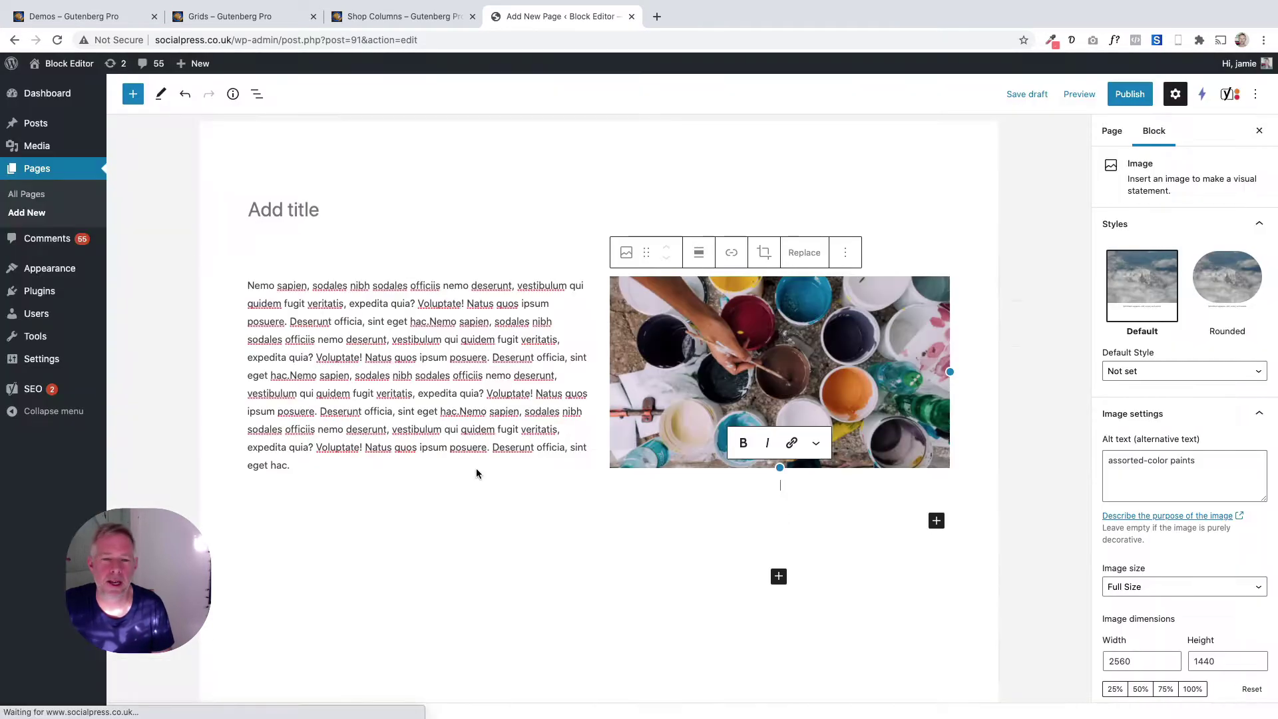
- Add two more paragraphs of the copied dummy text below the existing one in the first column
click(405, 468)
key(Return)
key(ctrl+v)
key(Return)
key(ctrl+v)
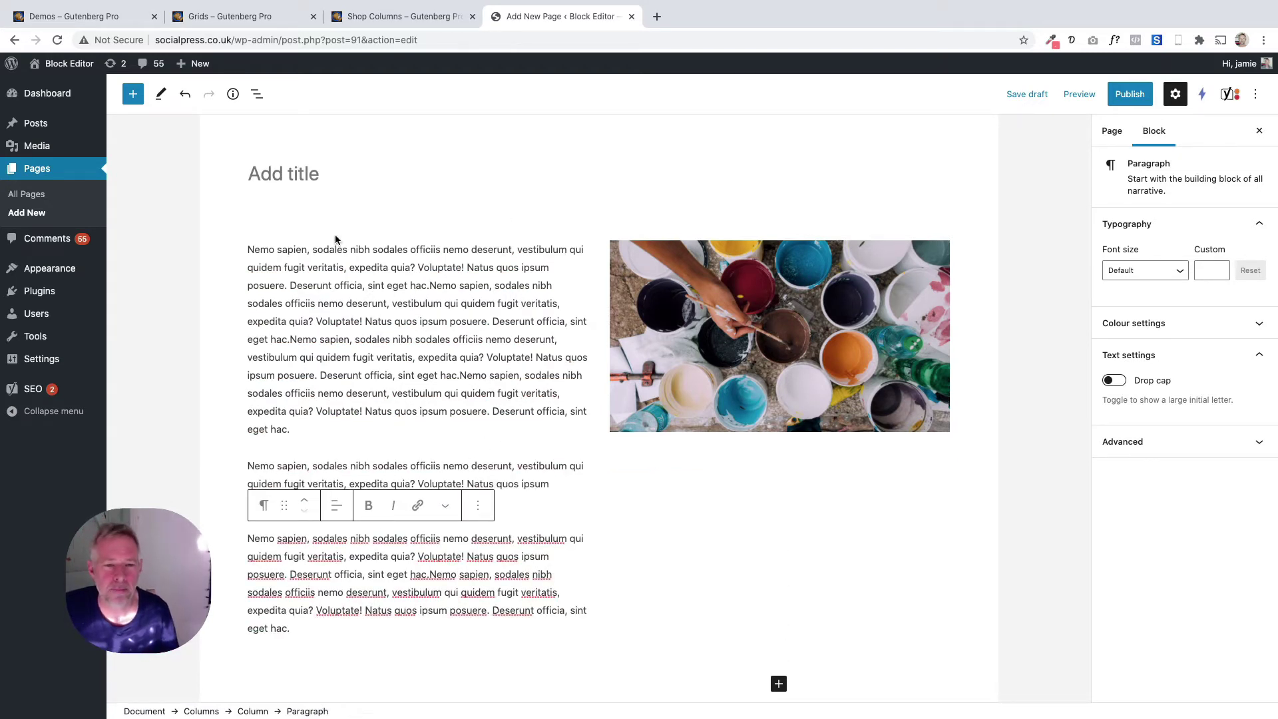
click(395, 359)
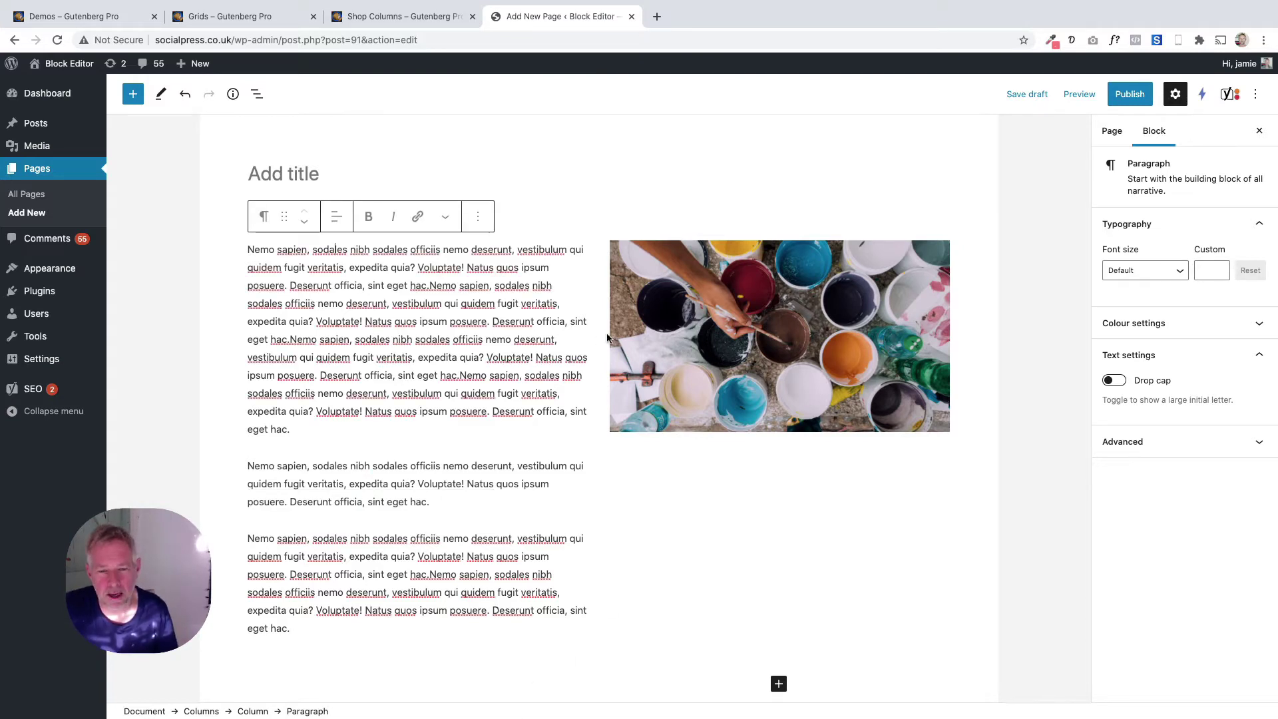
click(439, 375)
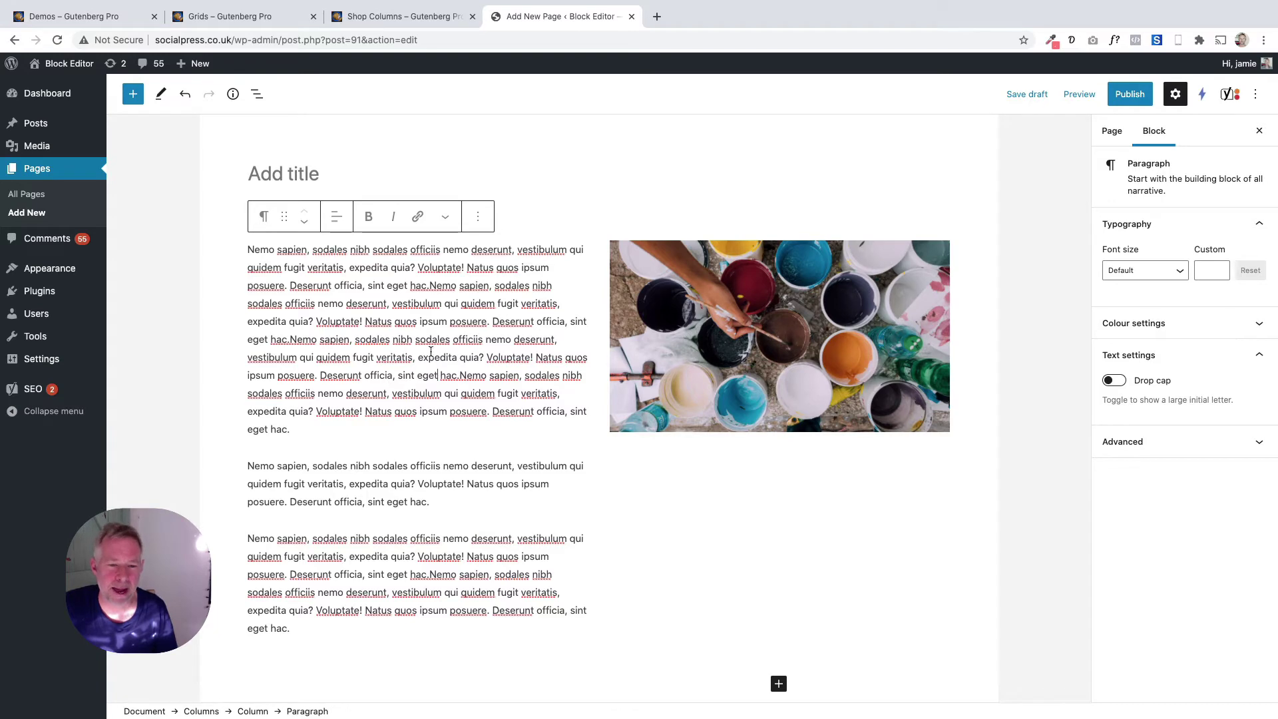
- Create a new page on the Gutenberg Pro site in a separate browser tab and switch to it
click(269, 18)
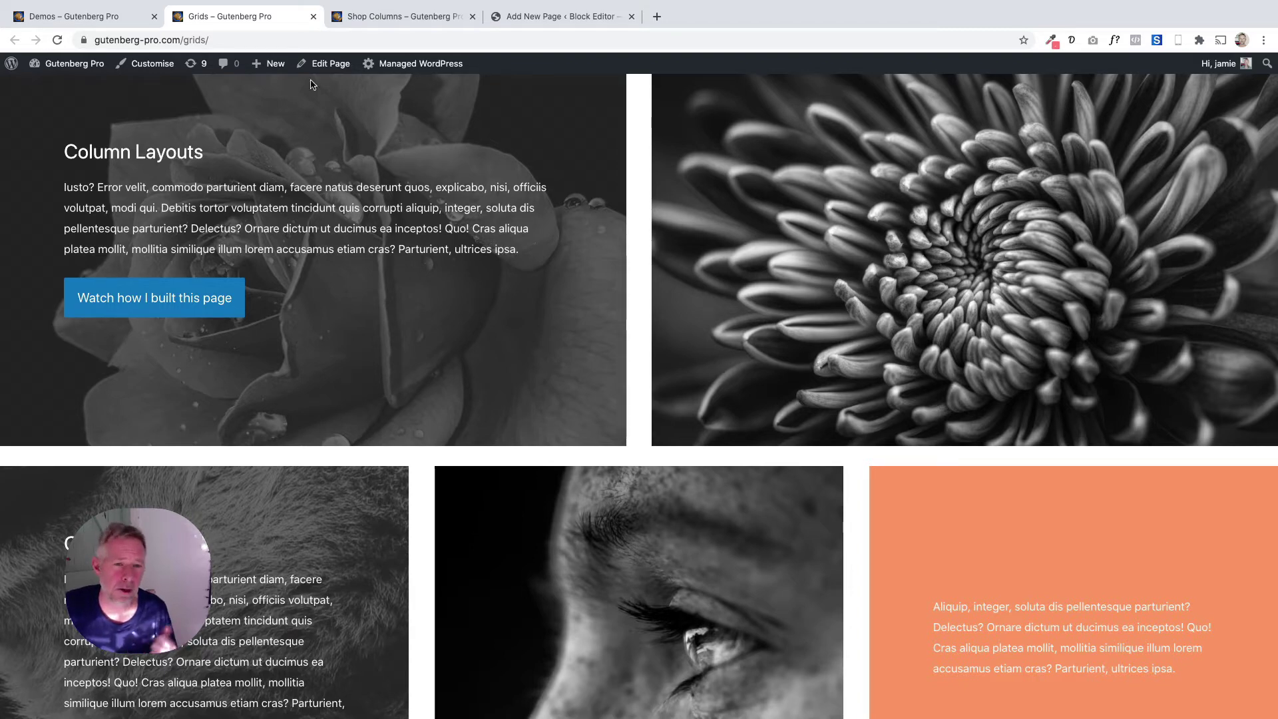
mouse_move(278, 66)
right_click(264, 126)
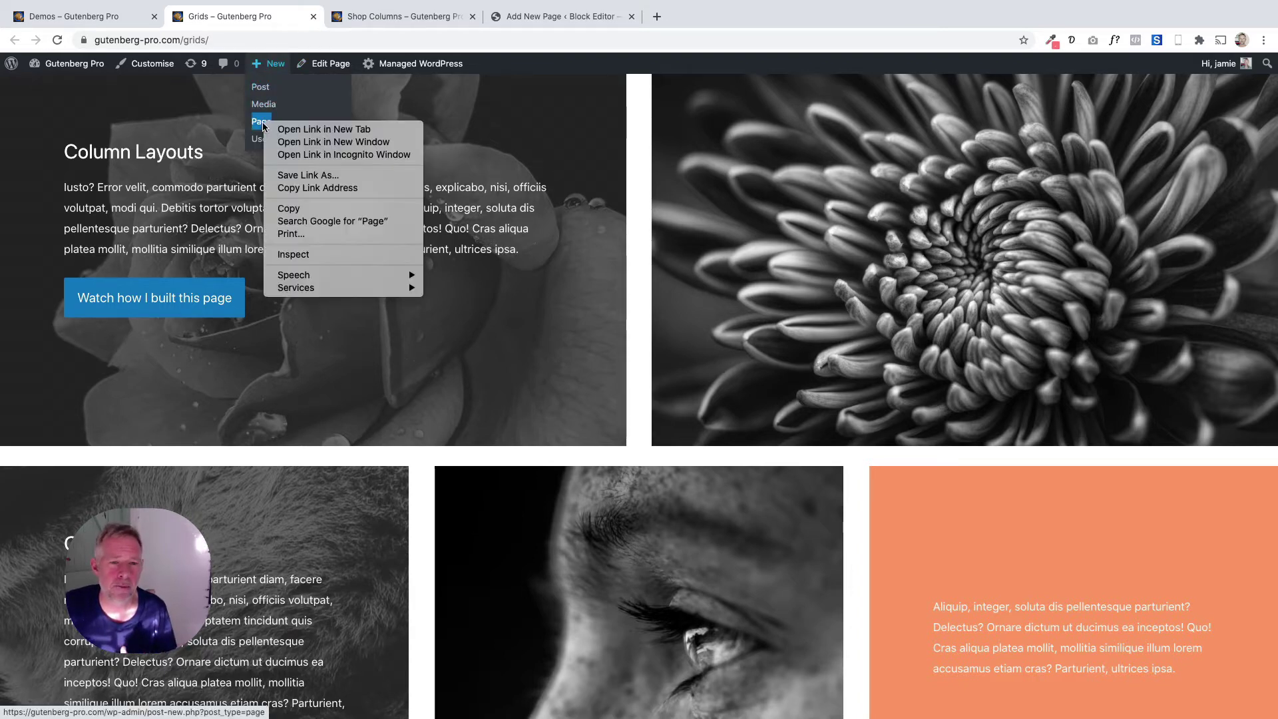
click(279, 129)
click(410, 19)
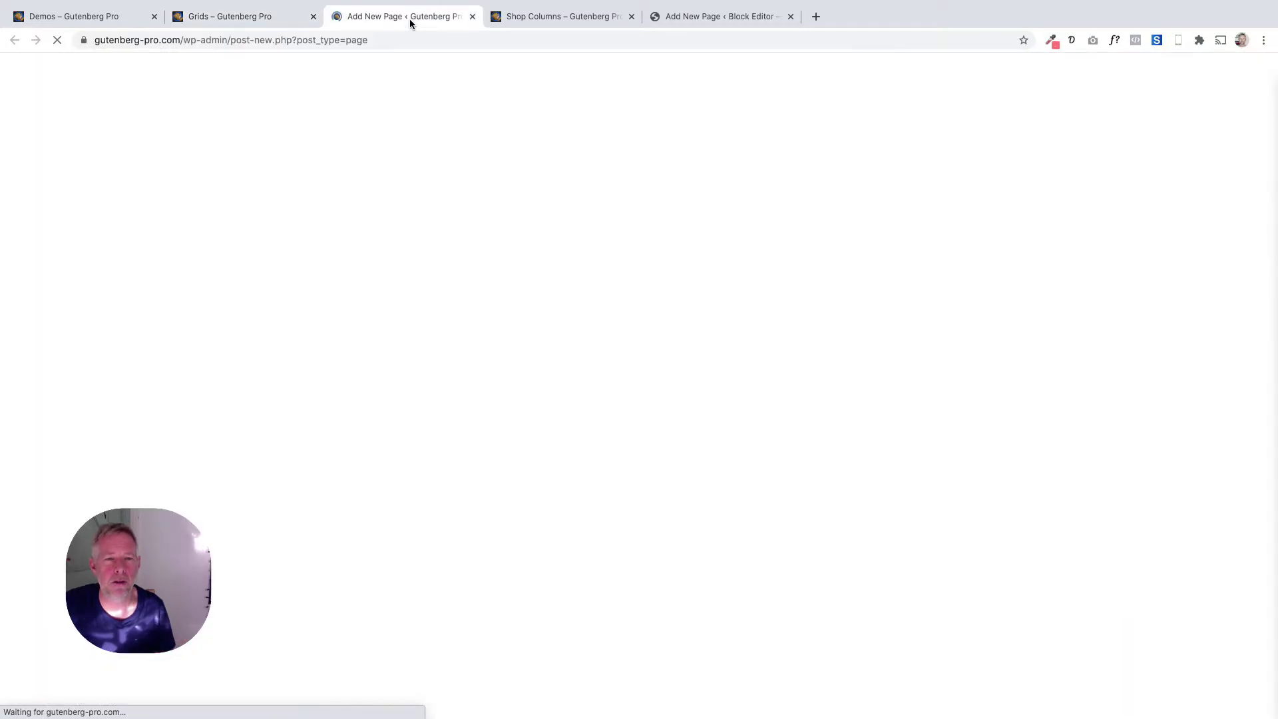
click(238, 25)
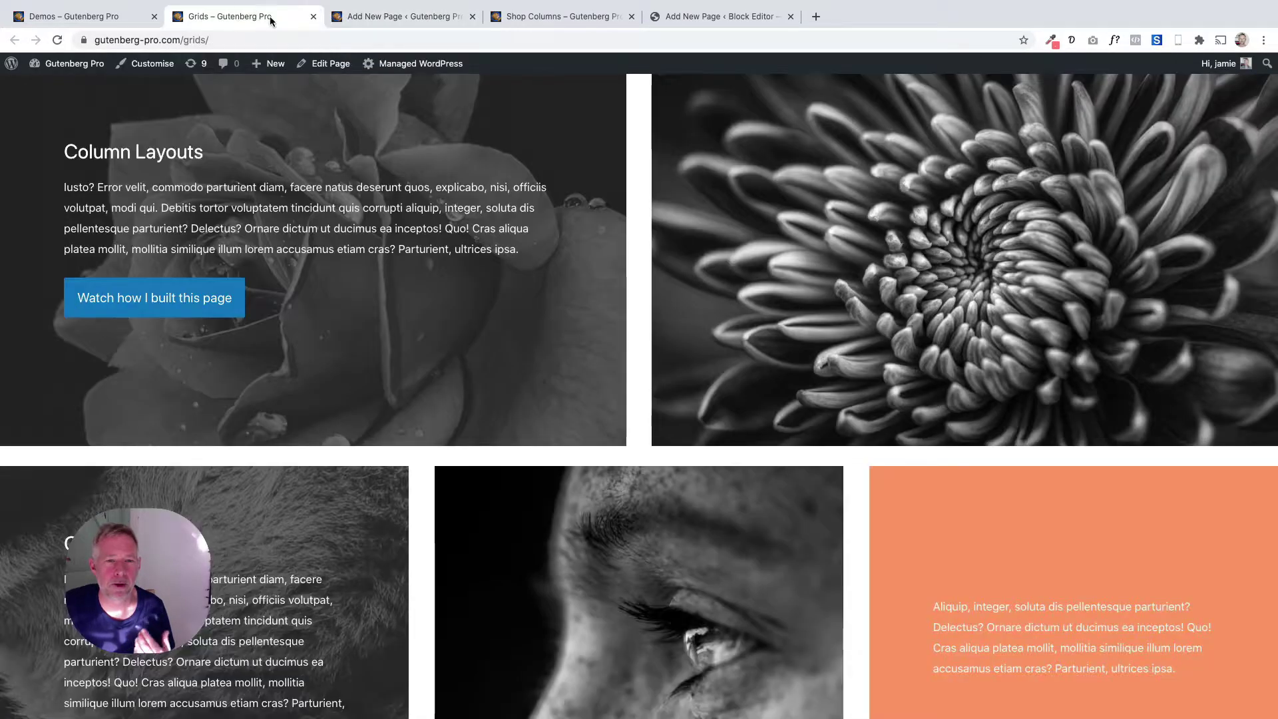
click(365, 20)
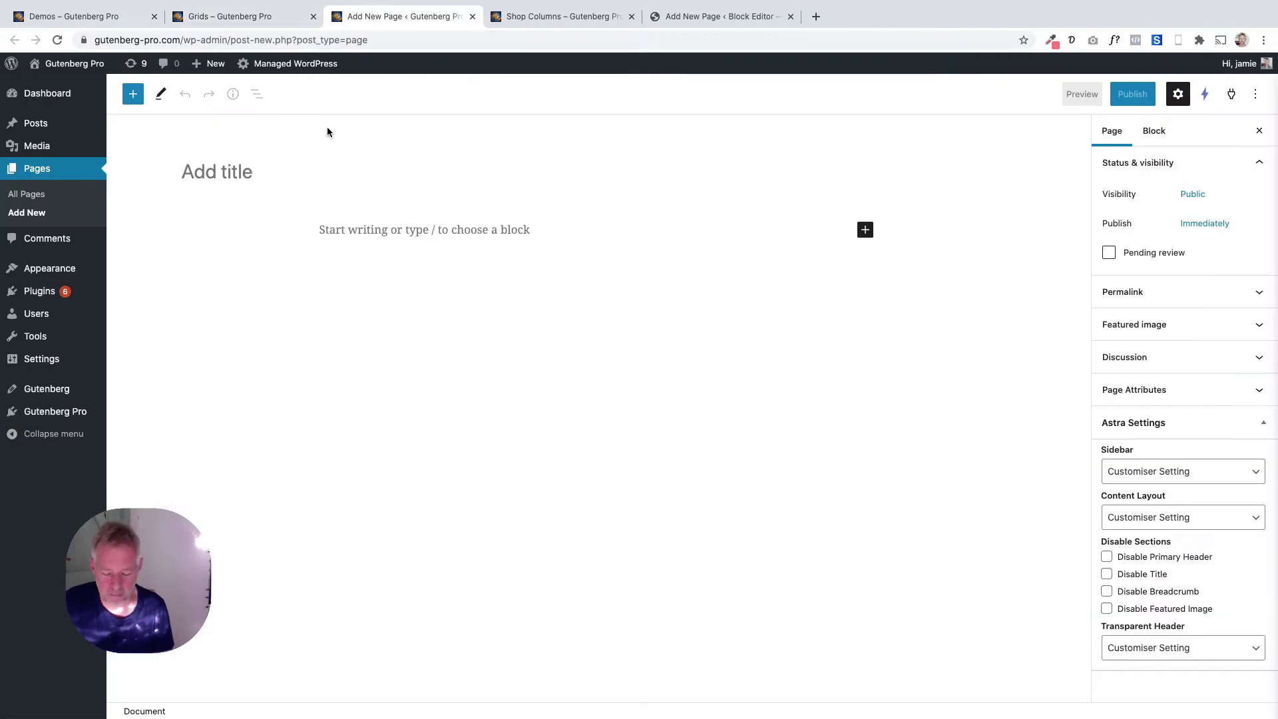
- Title the new page "Gutenberg Pro"
text(GUten)
key(BackSpace)
key(BackSpace)
key(BackSpace)
text(U)
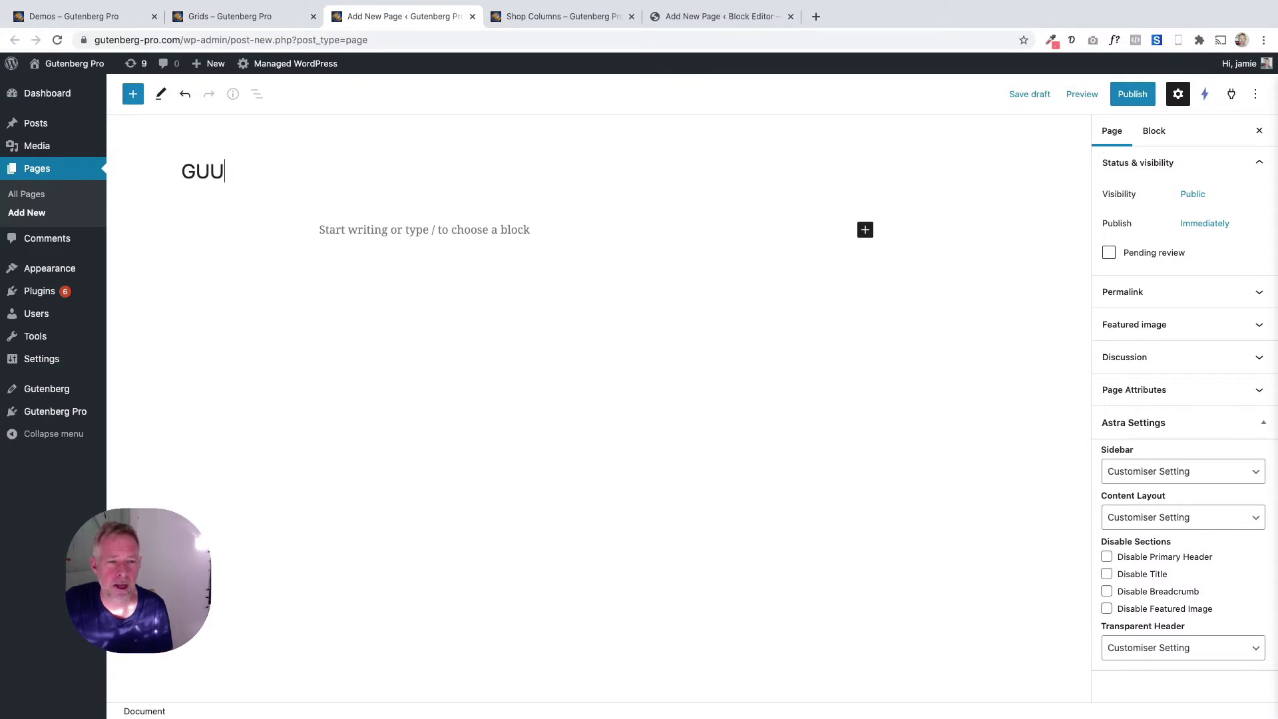
key(BackSpace)
key(BackSpace)
text(U)
key(BackSpace)
text(uten)
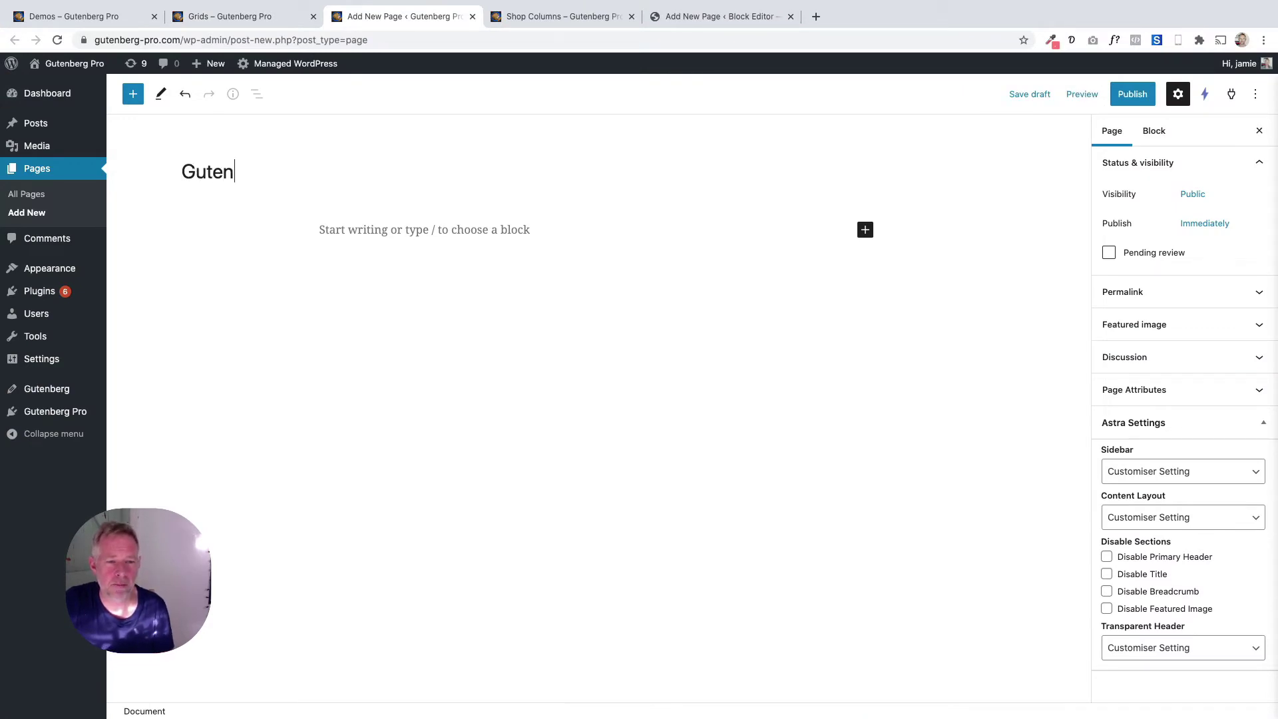
text(berg Pro)
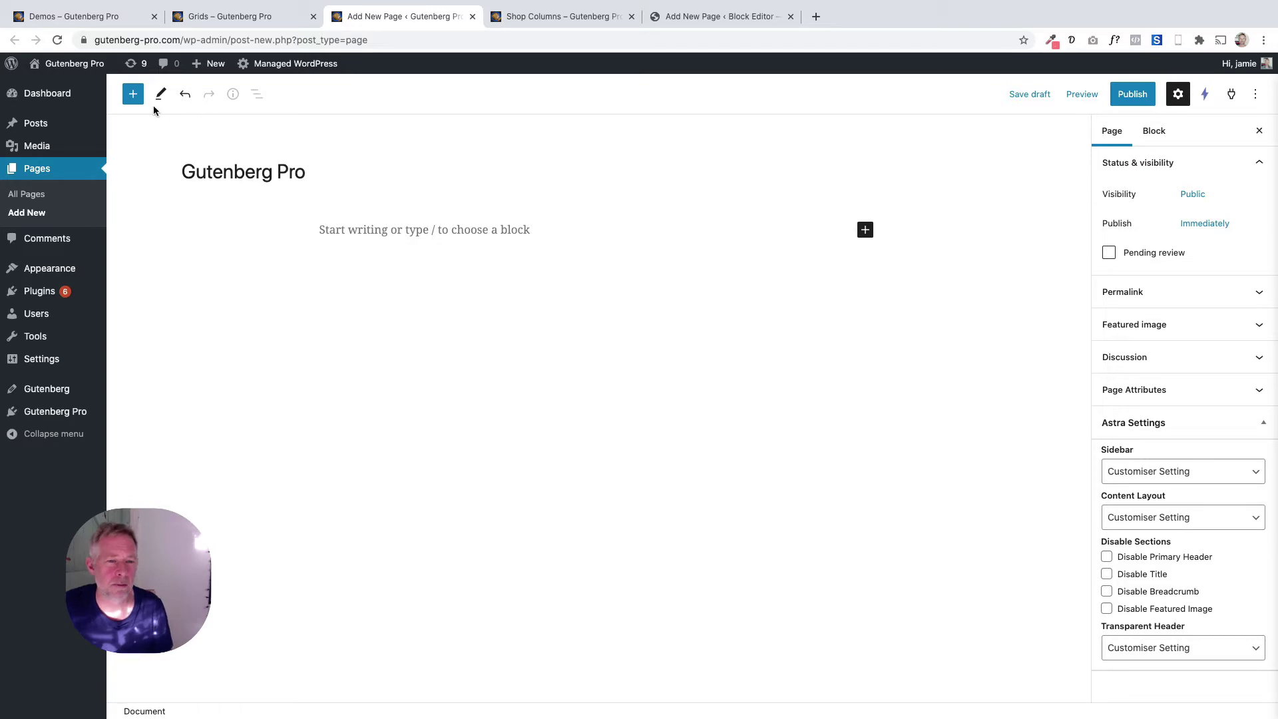
- Insert a Columns block below the page title
click(133, 97)
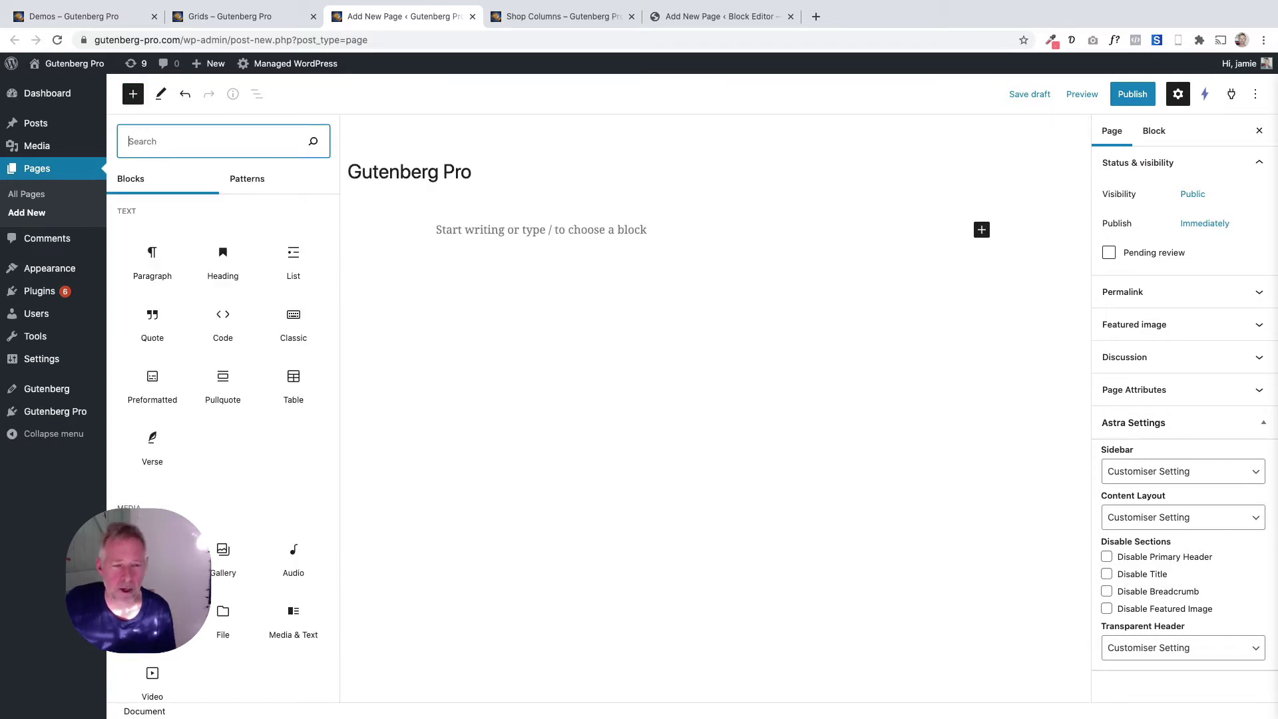
text(colum)
click(161, 217)
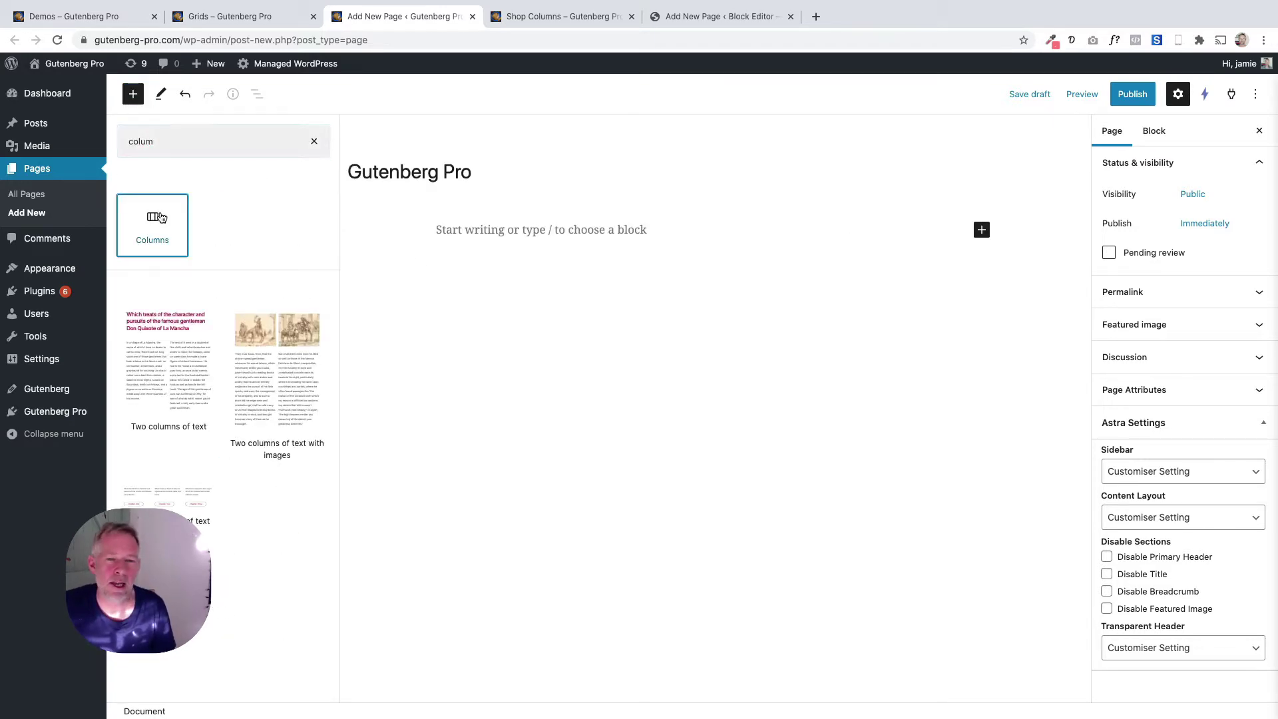
- Review the Grids demo's column layout and set the new page's Columns block to the 50/50 variation
click(285, 30)
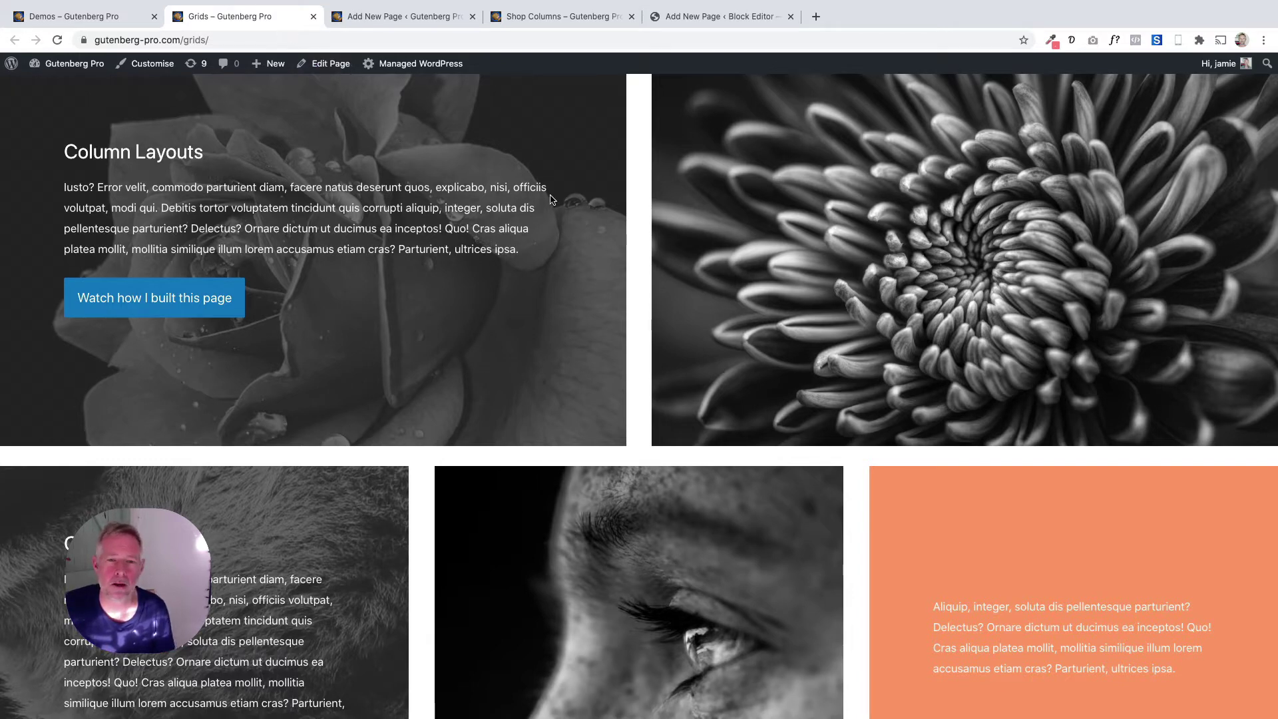
scroll(539, 301, down, 8)
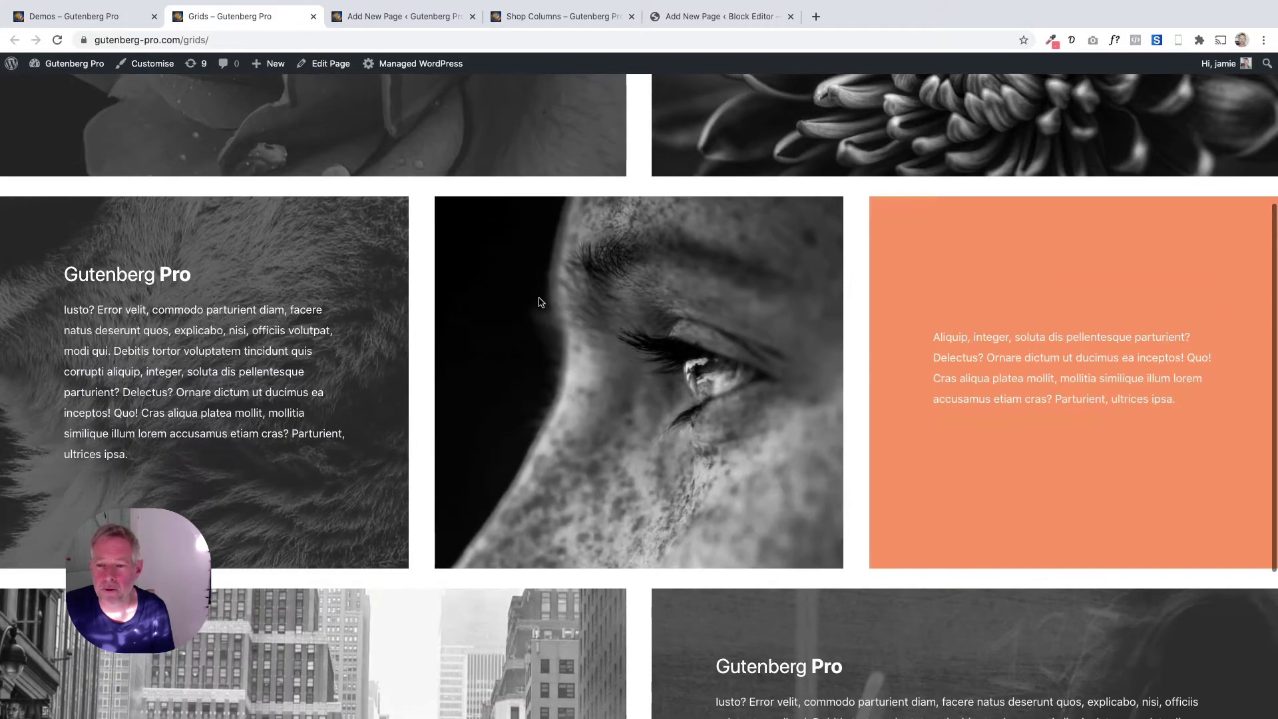
scroll(539, 301, up, 6)
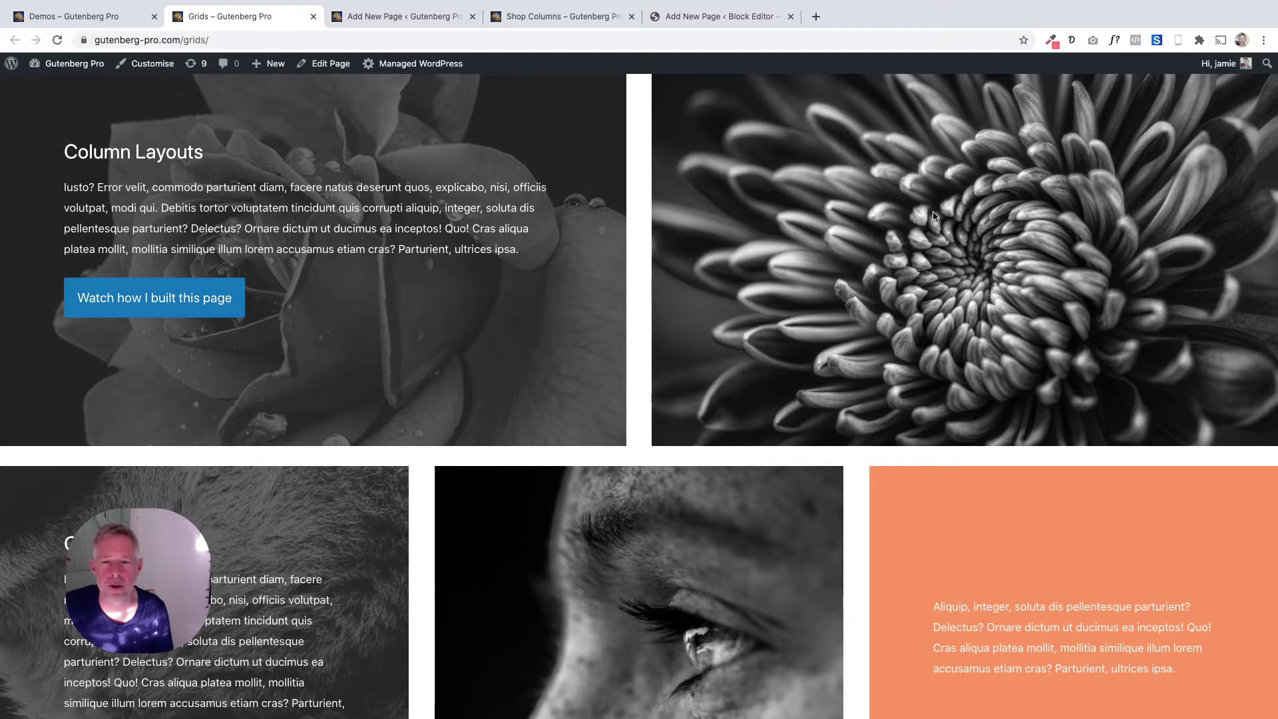
click(399, 19)
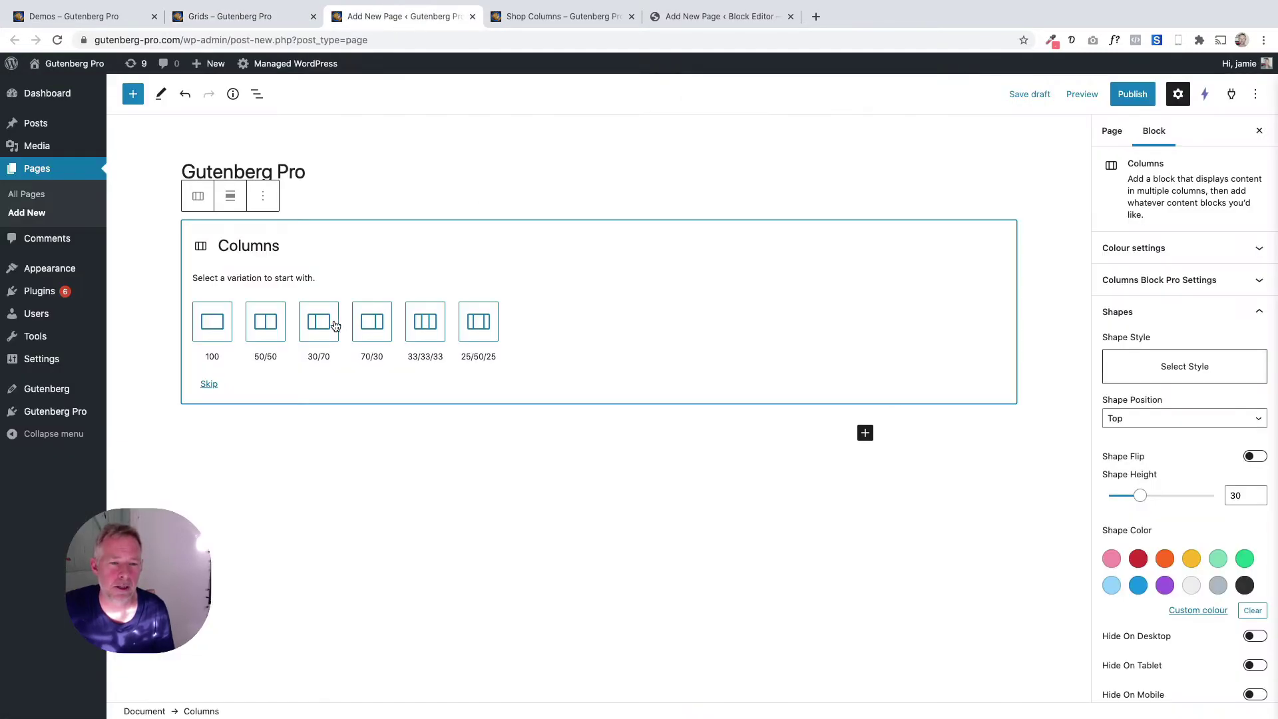
click(272, 334)
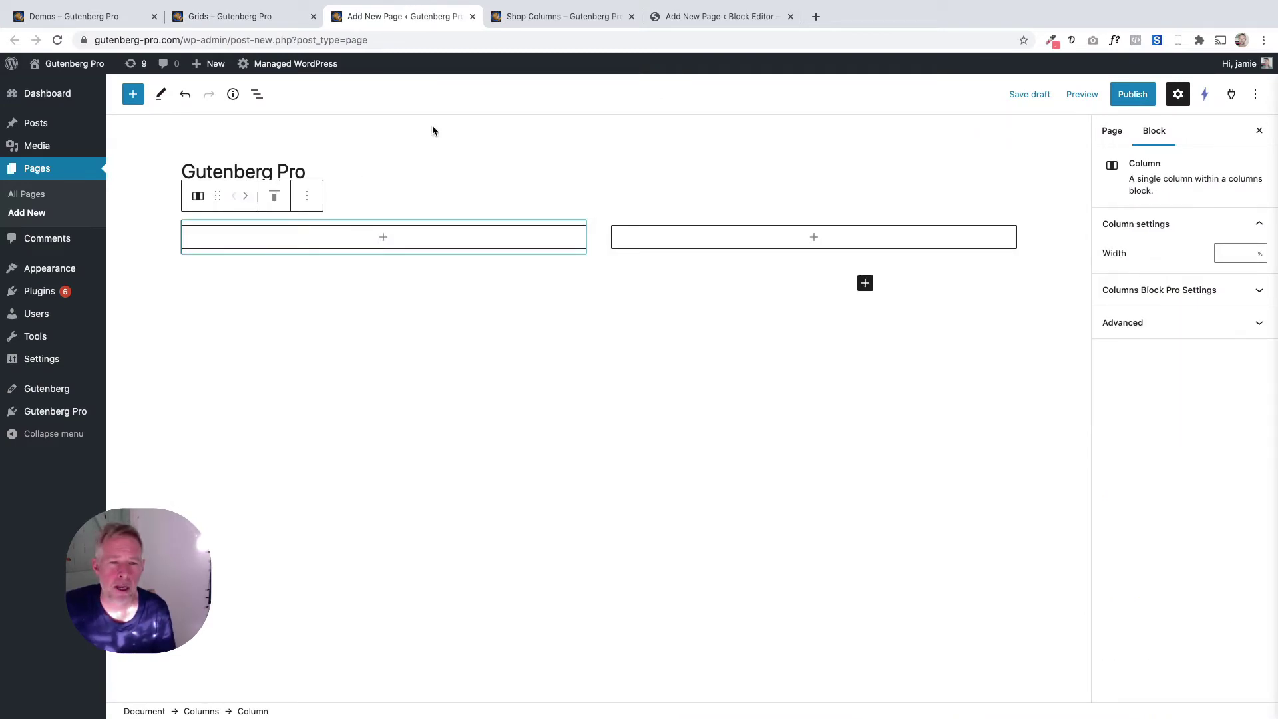
- Compare the Grids demo's columns with the default block editor's two-column page, and return to the new Gutenberg Pro page
click(261, 18)
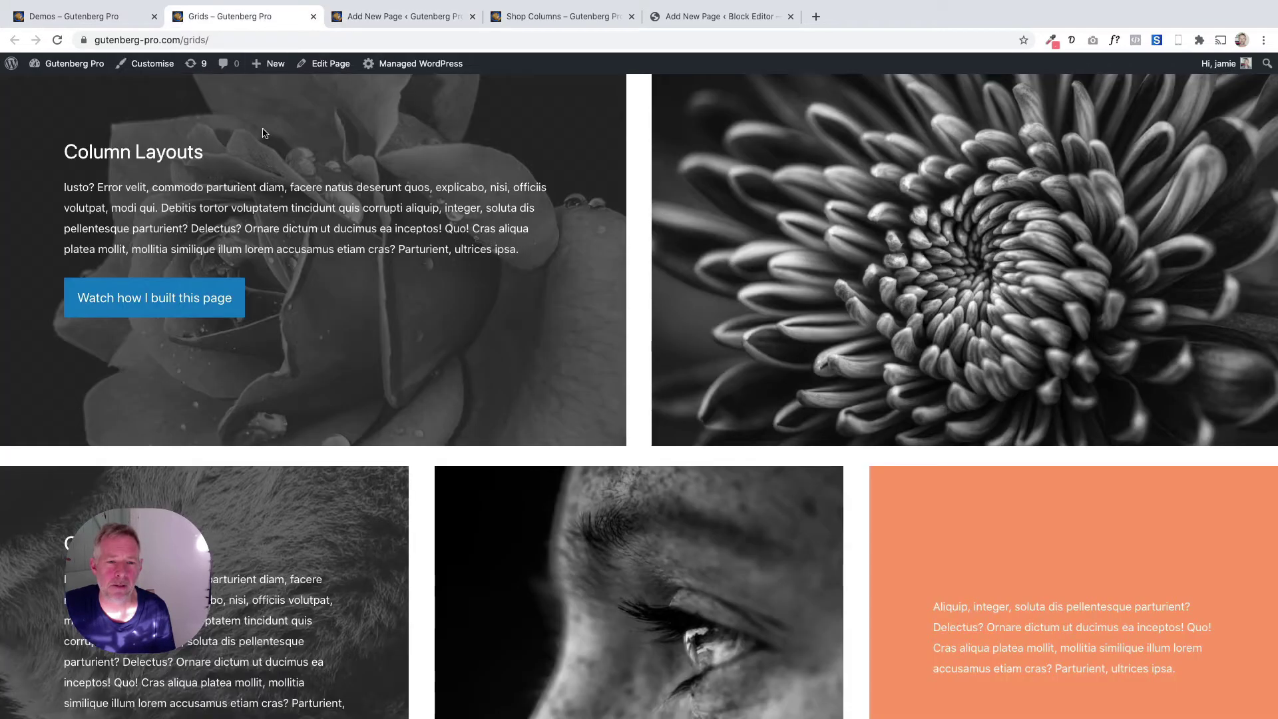
click(412, 24)
click(718, 16)
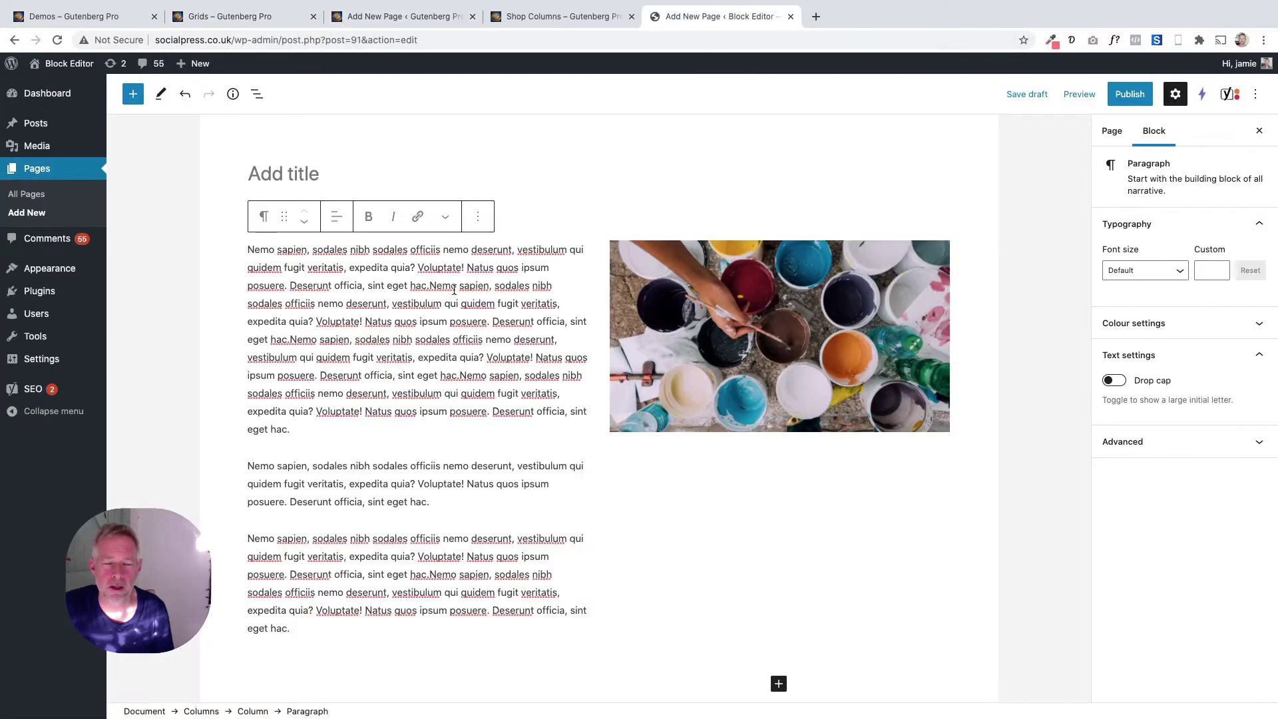
click(280, 25)
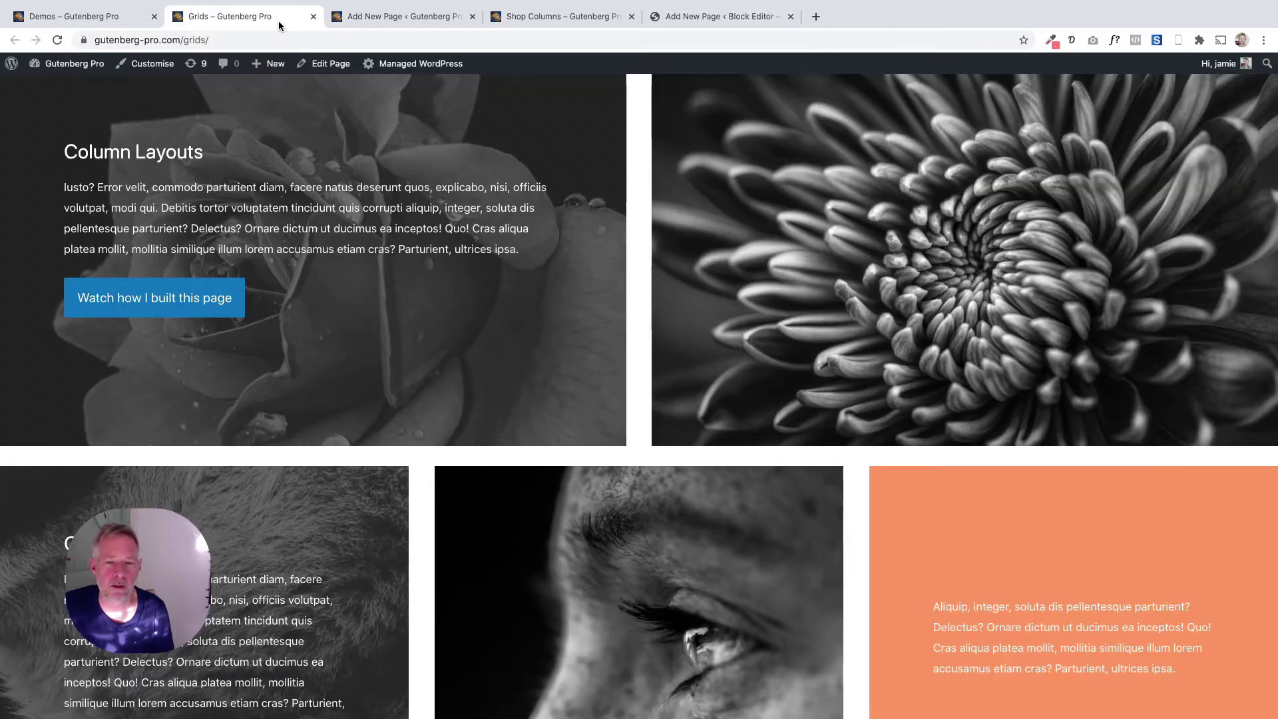
click(429, 19)
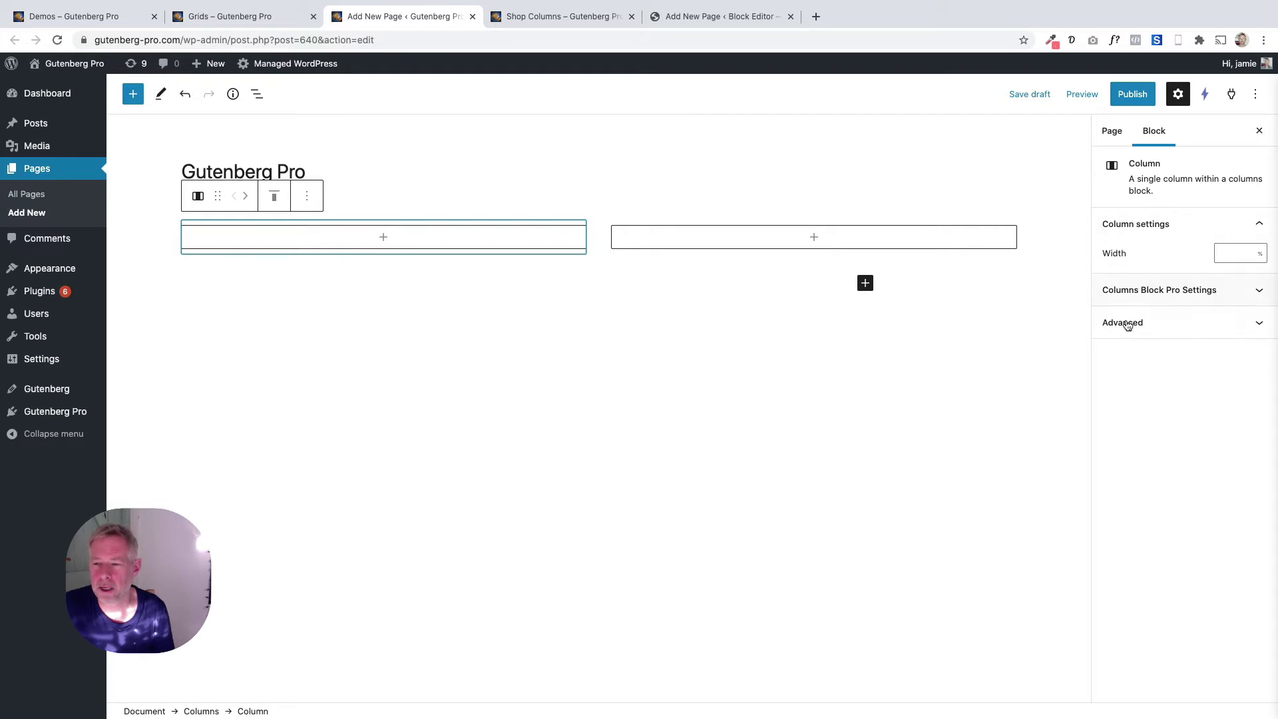
- Set the "woman surfing in waves" photo from the media library as the first column's background image
click(1164, 303)
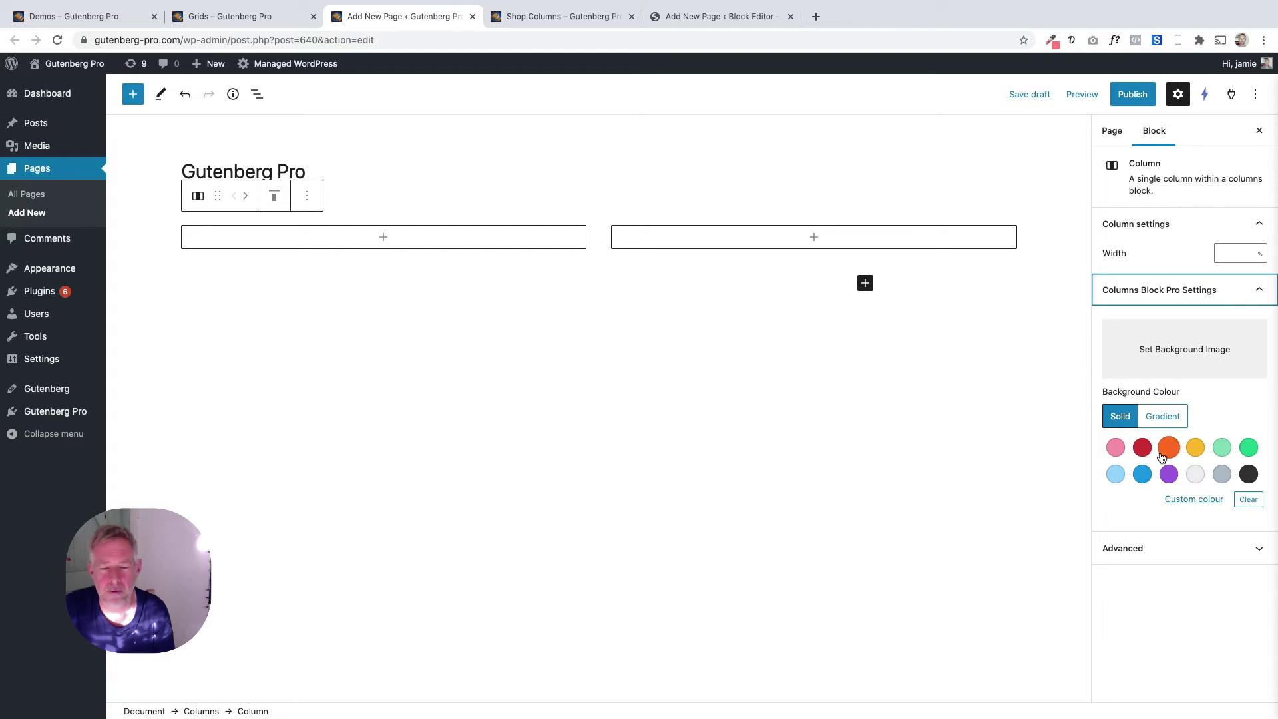
click(1191, 349)
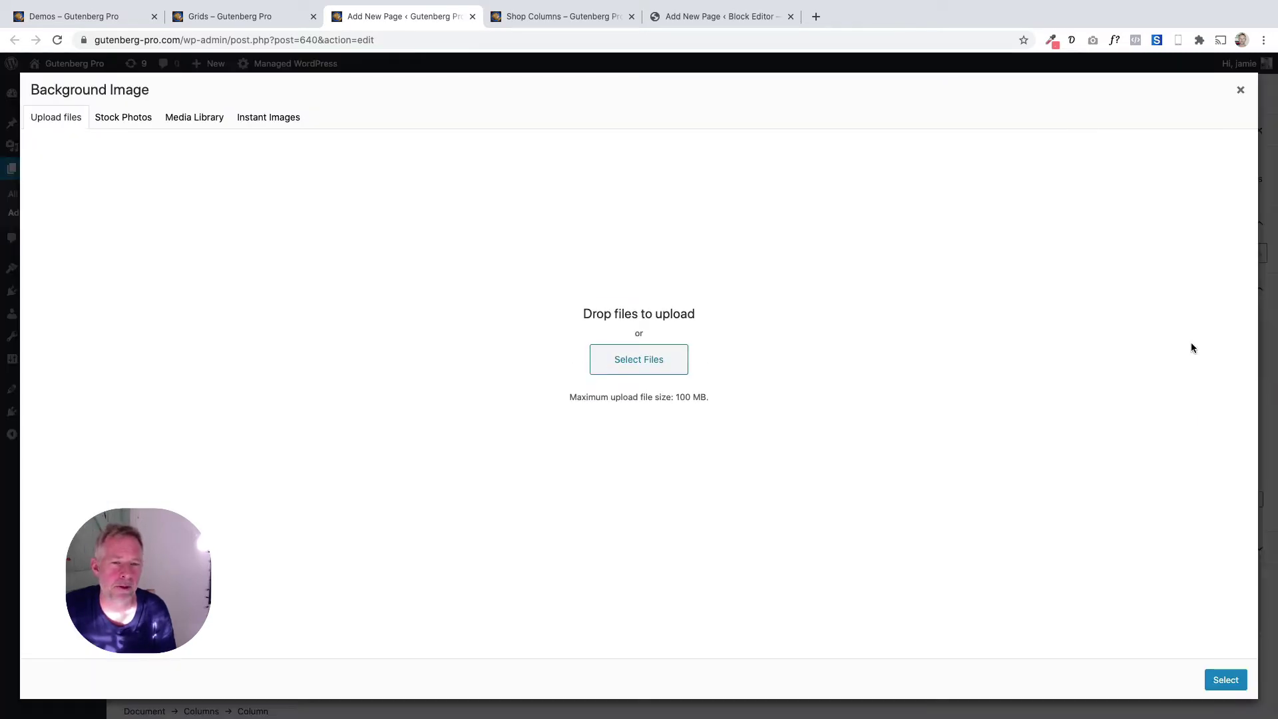
click(195, 119)
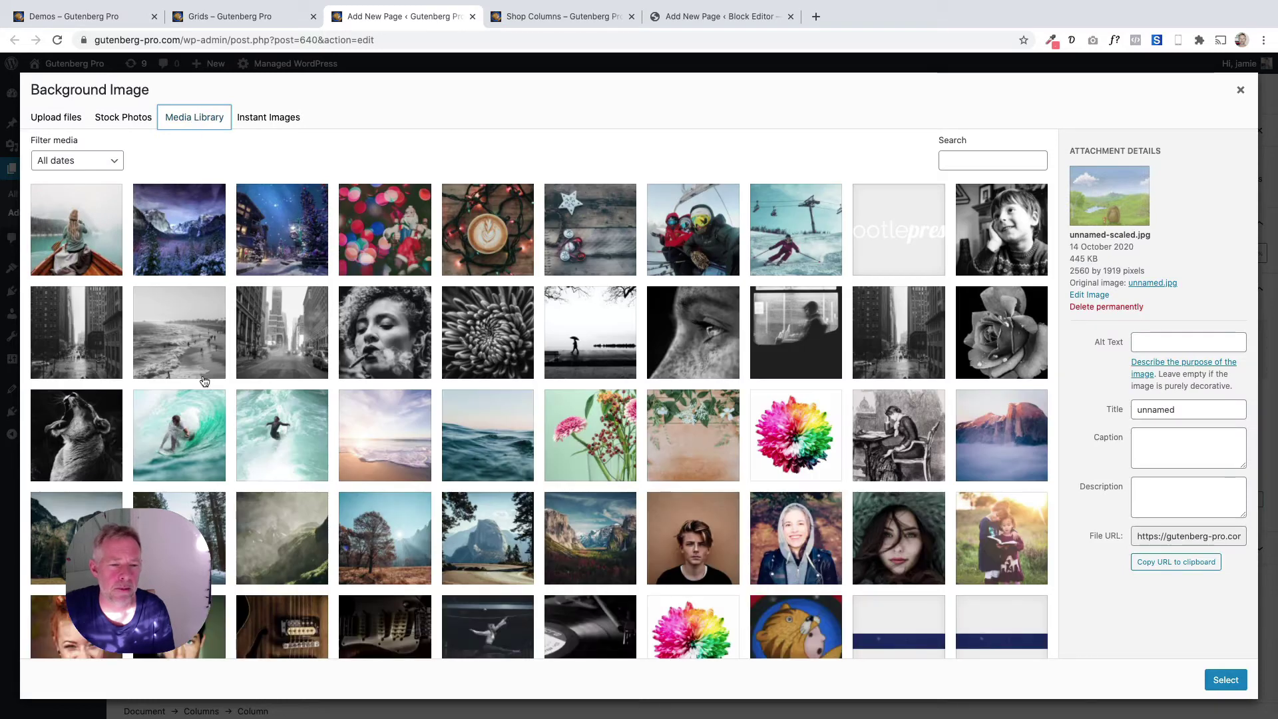
click(274, 451)
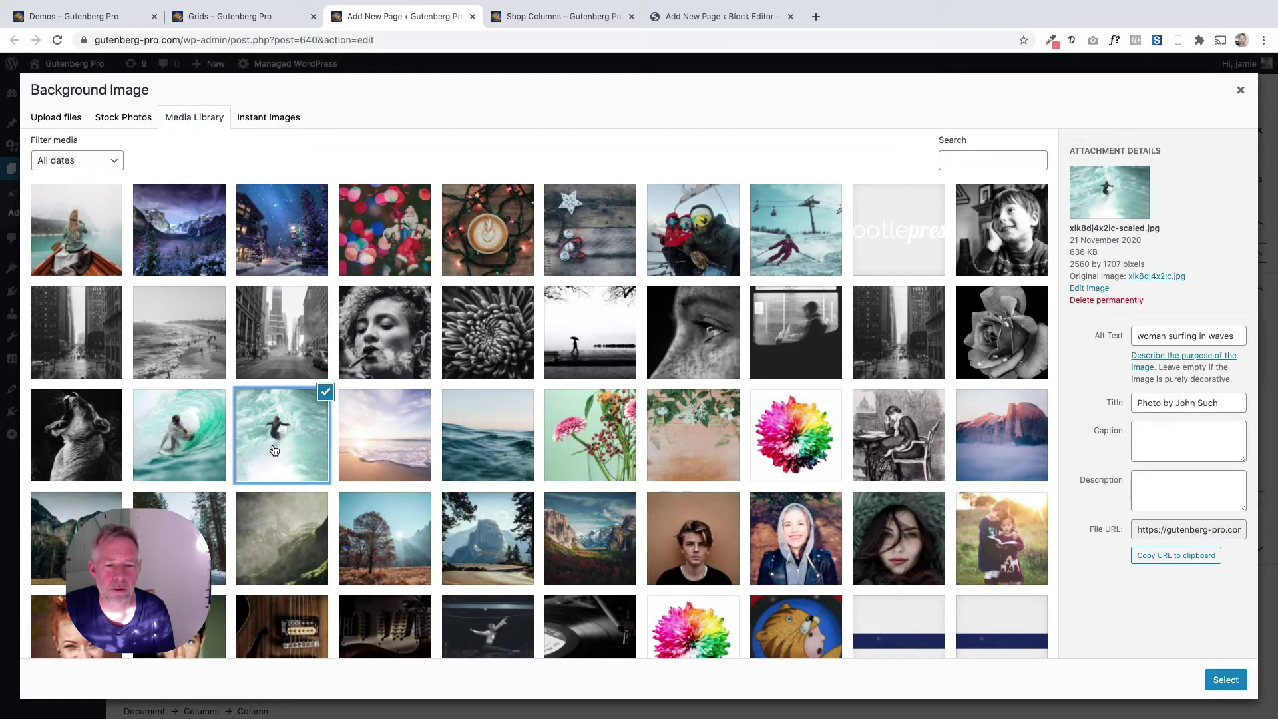
click(1207, 679)
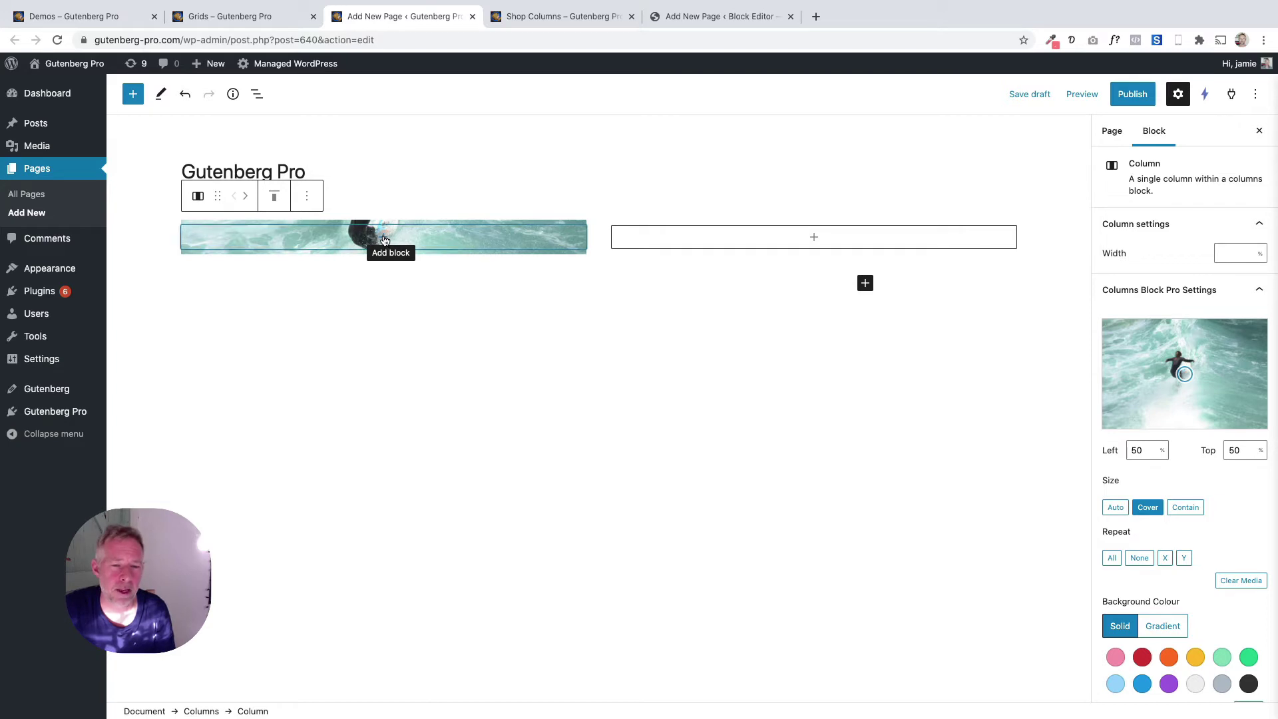
- Add the heading "Surfing fun" to the first column, followed by a paragraph of "Nemo sapien, sodales nibh..." placeholder text
click(384, 240)
key(Return)
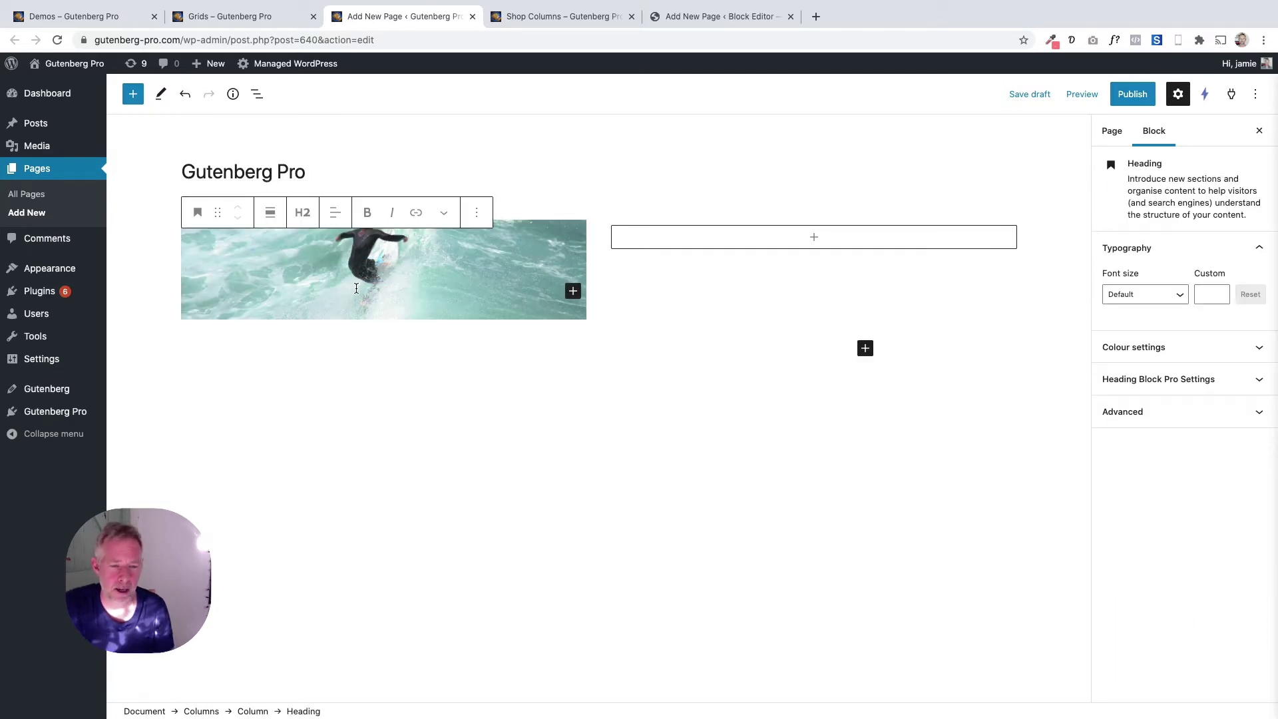
text(Sur)
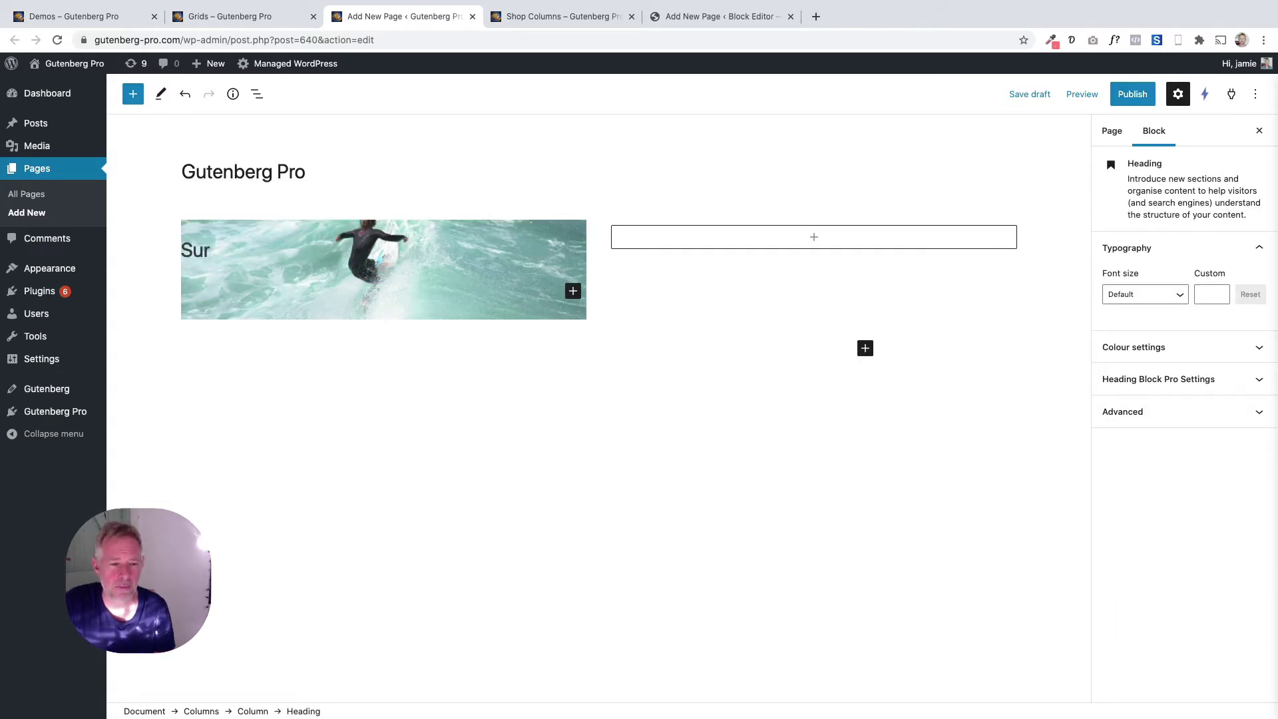
text(fing fun)
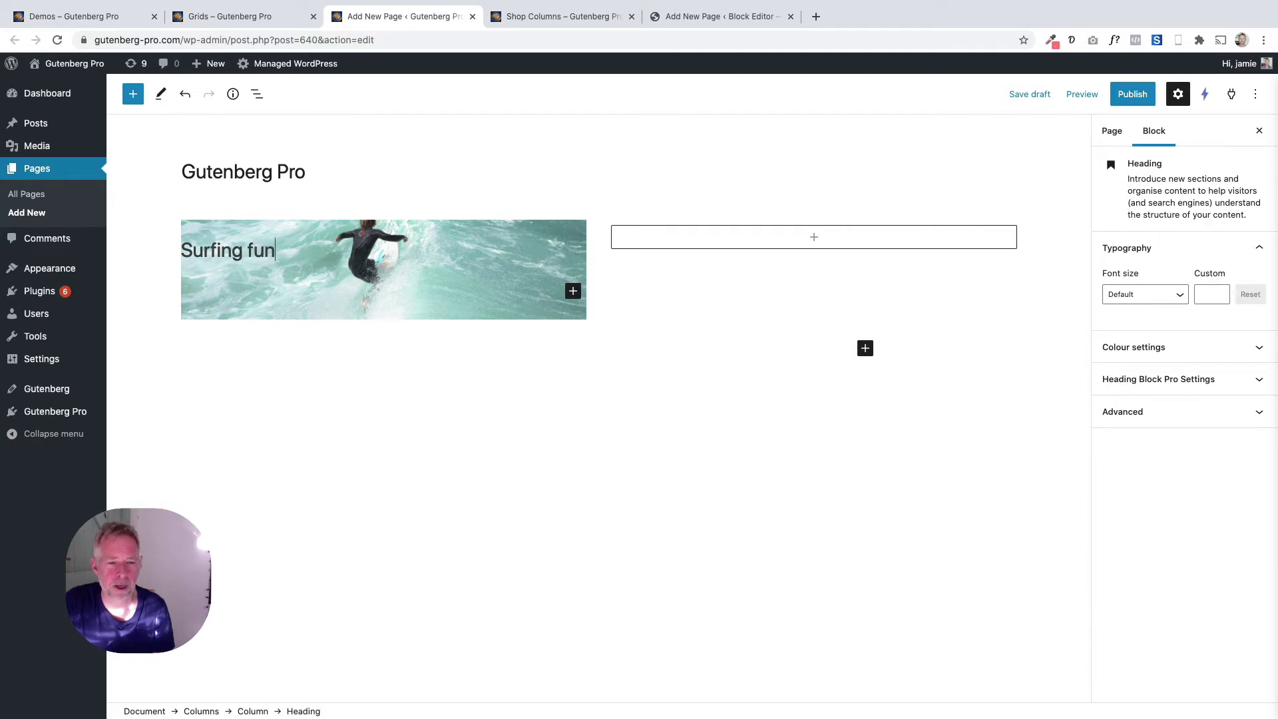
key(Return)
text(Nemo sapien, sodales nibh sodales officiis nemo deserunt, vestibulum qui quidem fugit veritatis, expedita quia? Voluptate! Natus quos ipsum posuere. Deserunt officia, sint eget hac.)
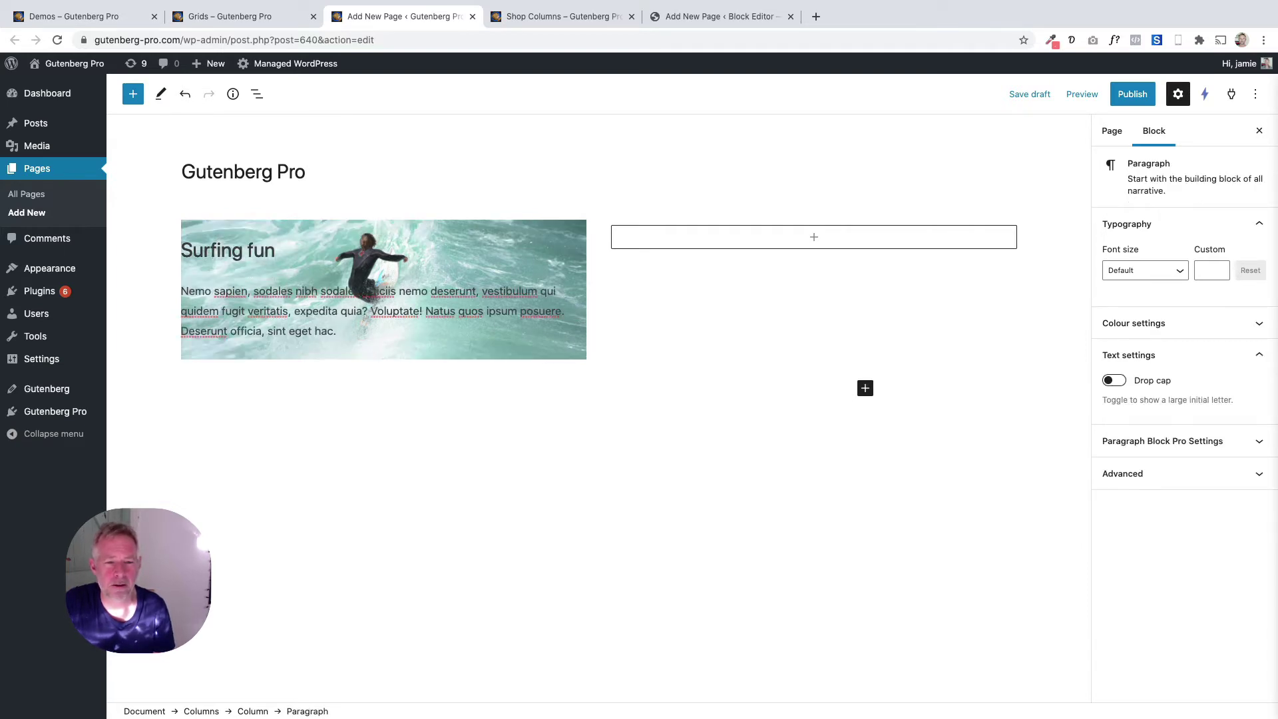
- Insert a Buttons block labelled "Book now" below the placeholder paragraph and save the draft
key(Return)
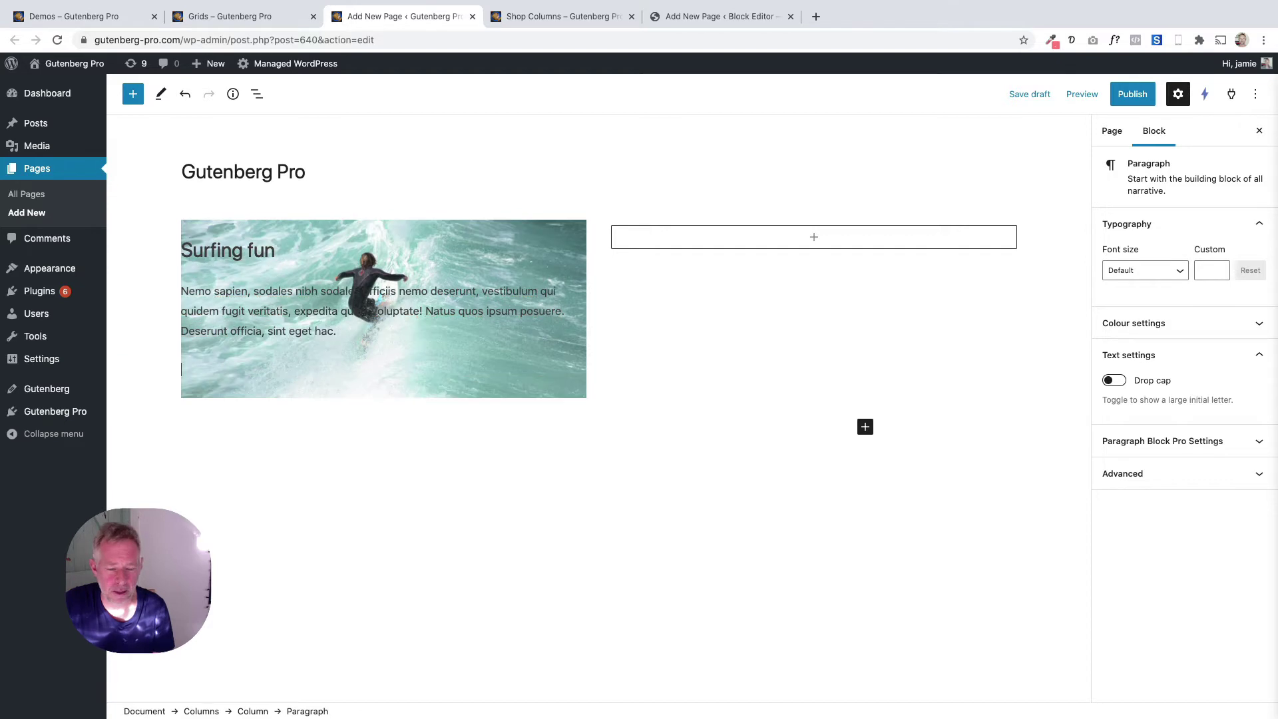
text(/button)
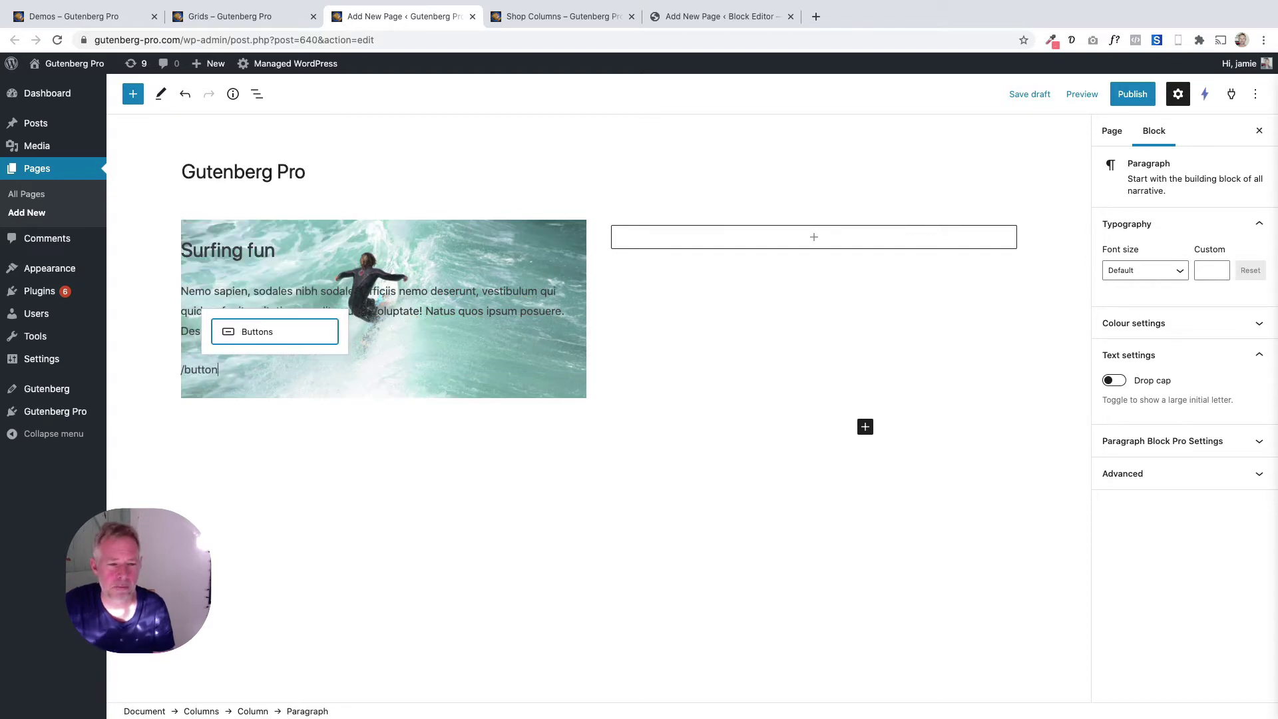
click(302, 324)
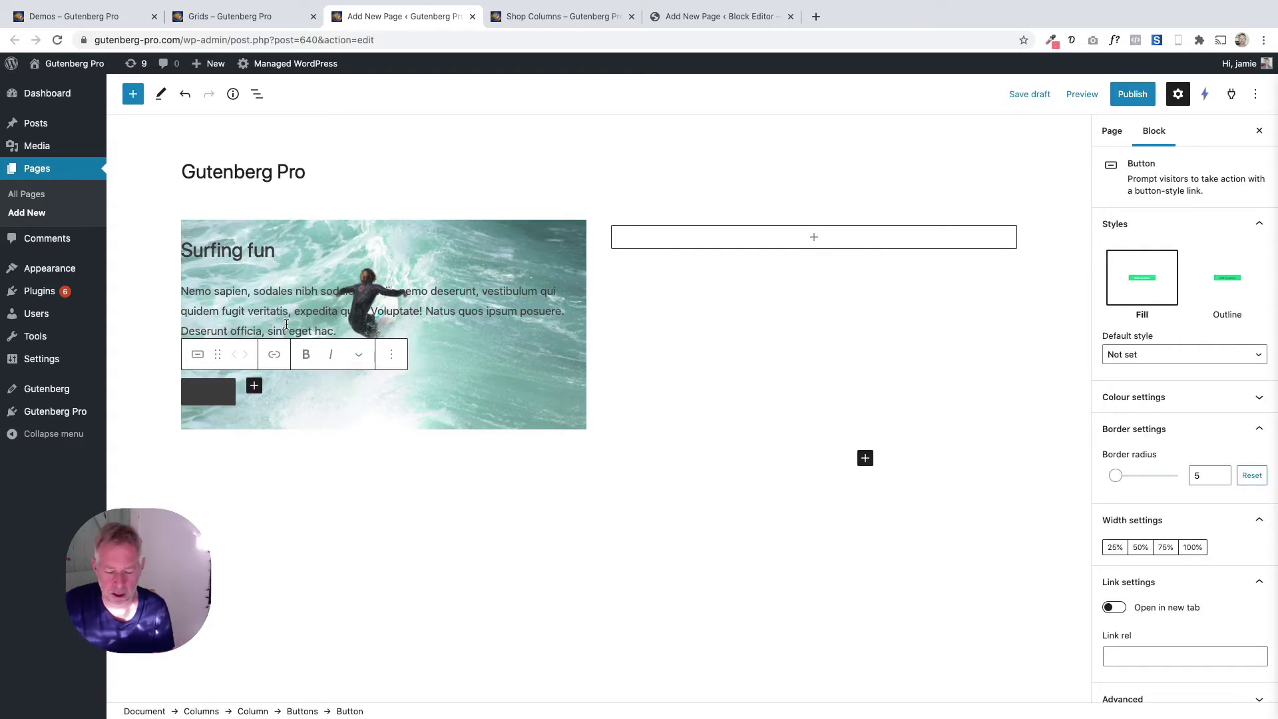
text(Book now)
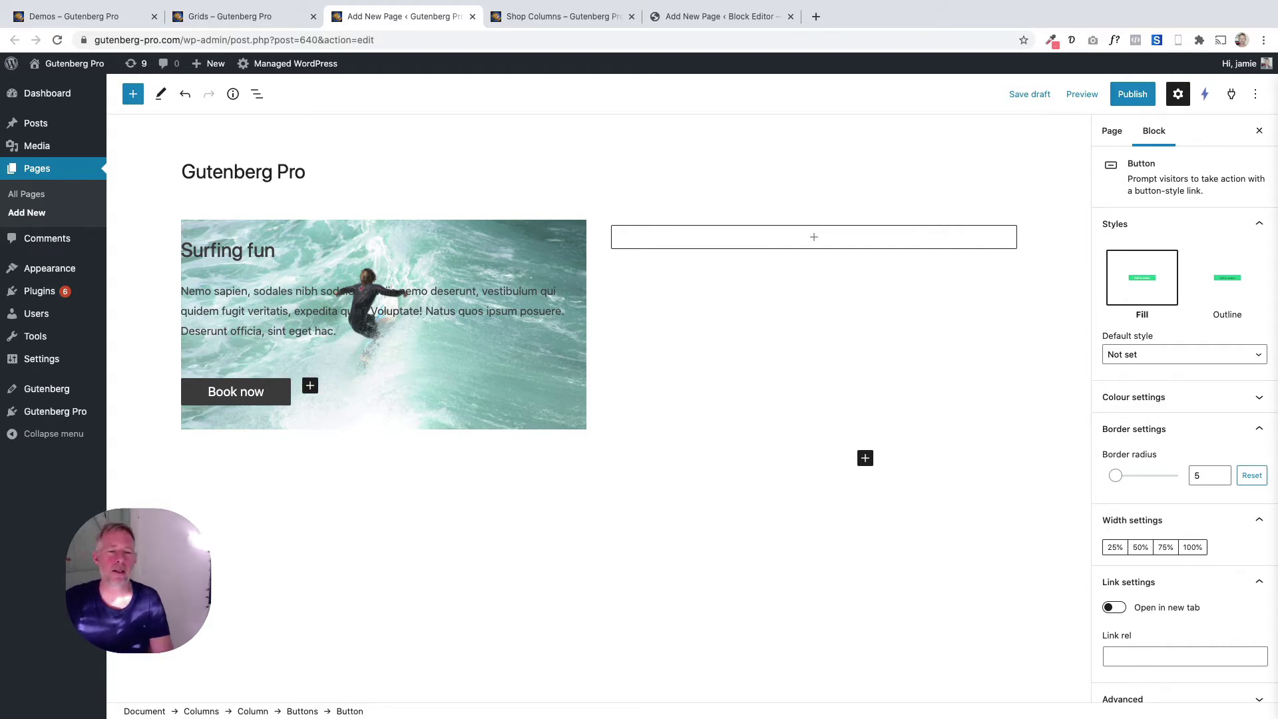
key(ctrl+s)
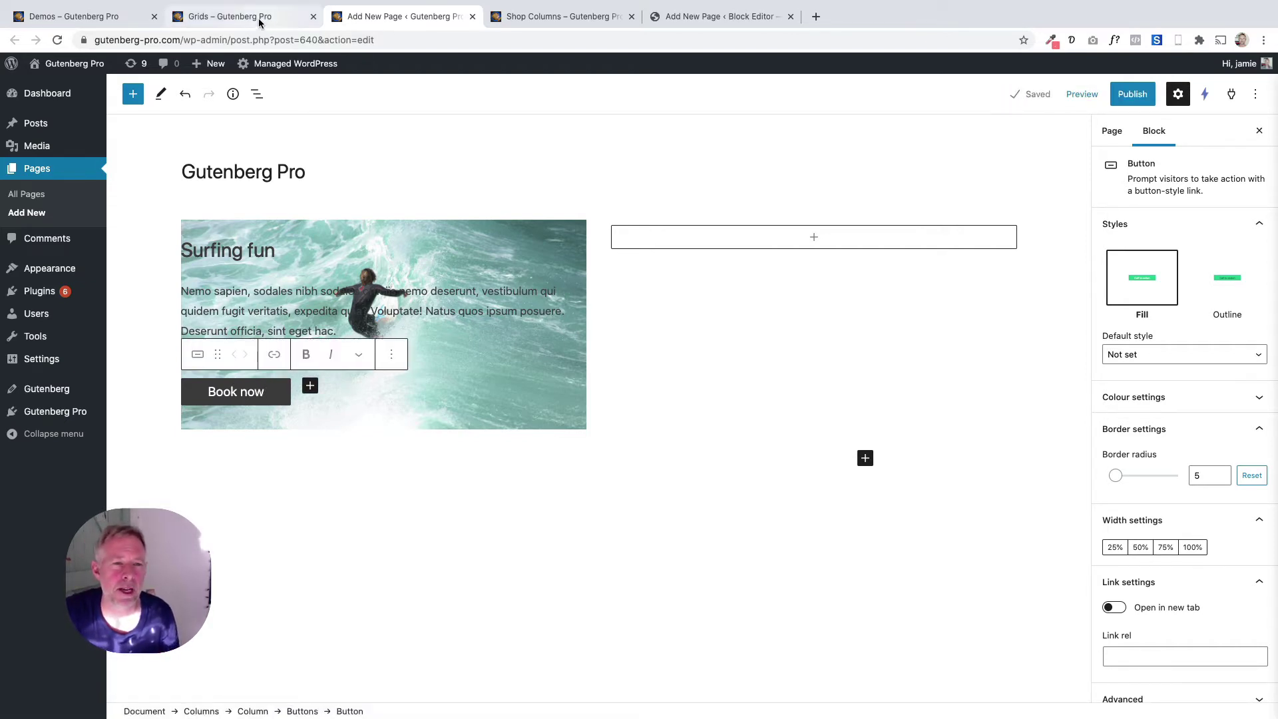
- Check the Grids demo's text spacing and set a linked inner padding of 5% on all sides of the whole Columns block
click(259, 20)
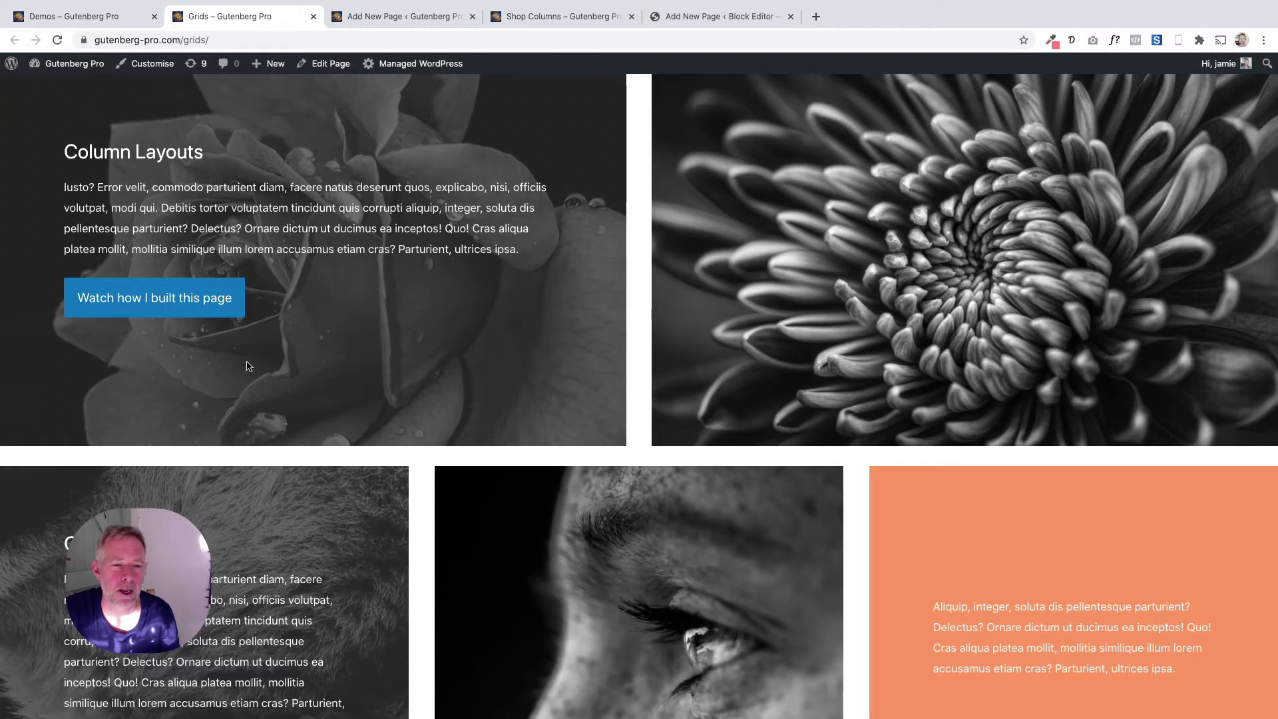
click(405, 18)
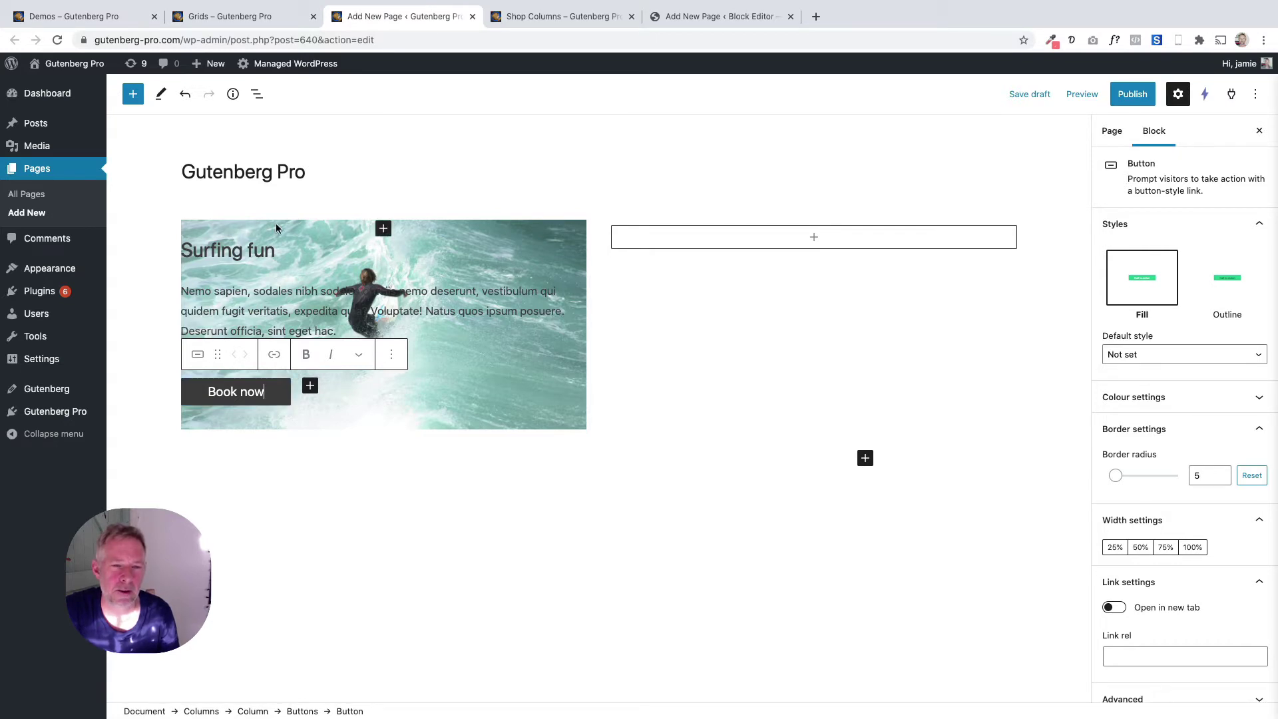
click(258, 103)
click(293, 160)
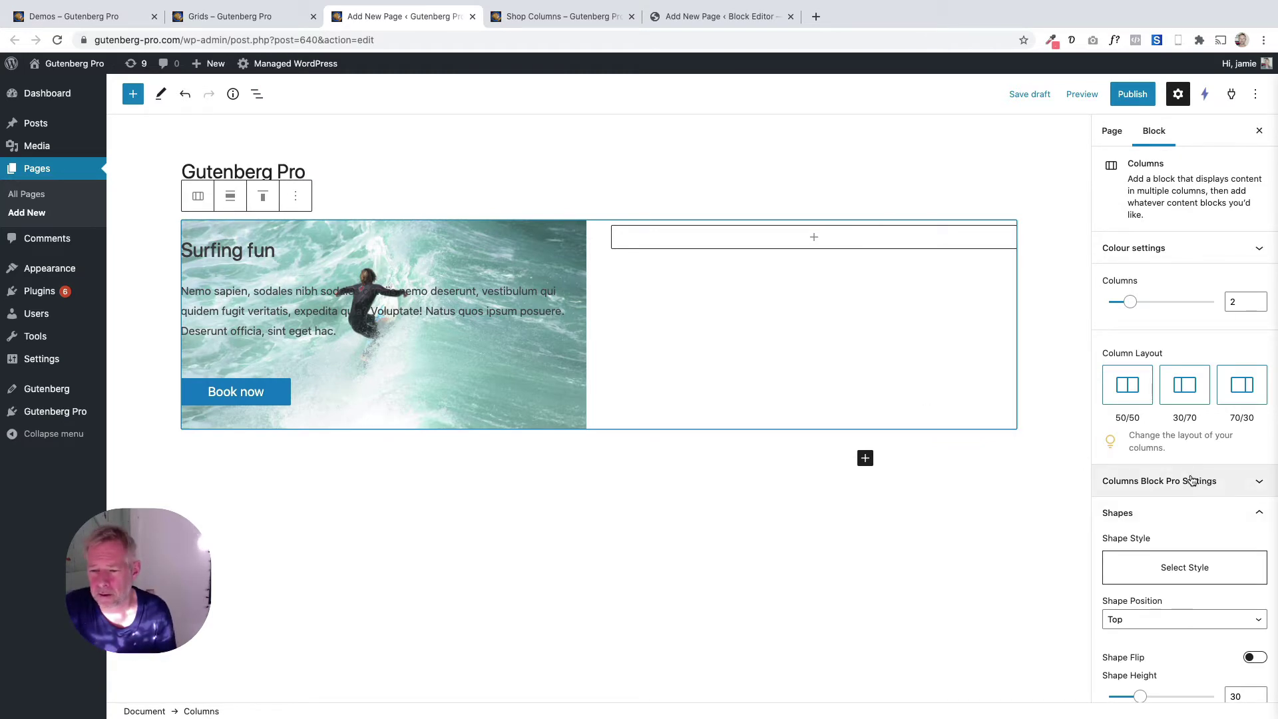
click(1158, 489)
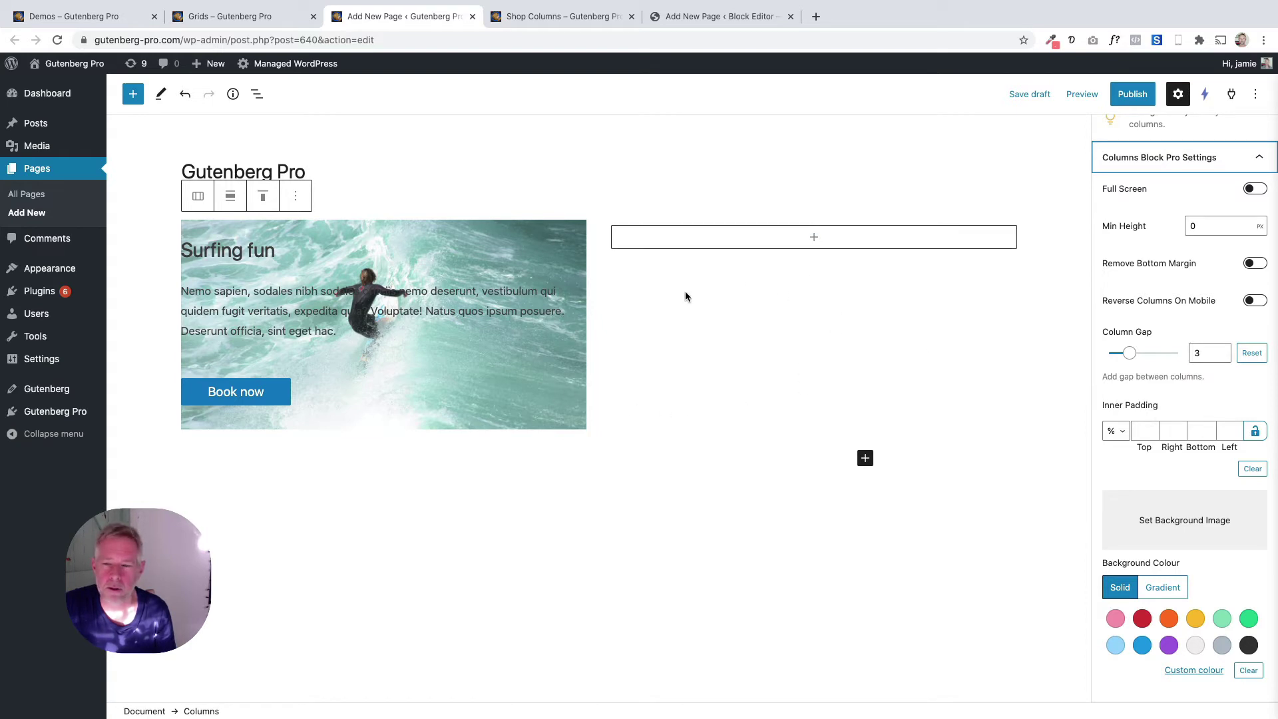
click(1254, 433)
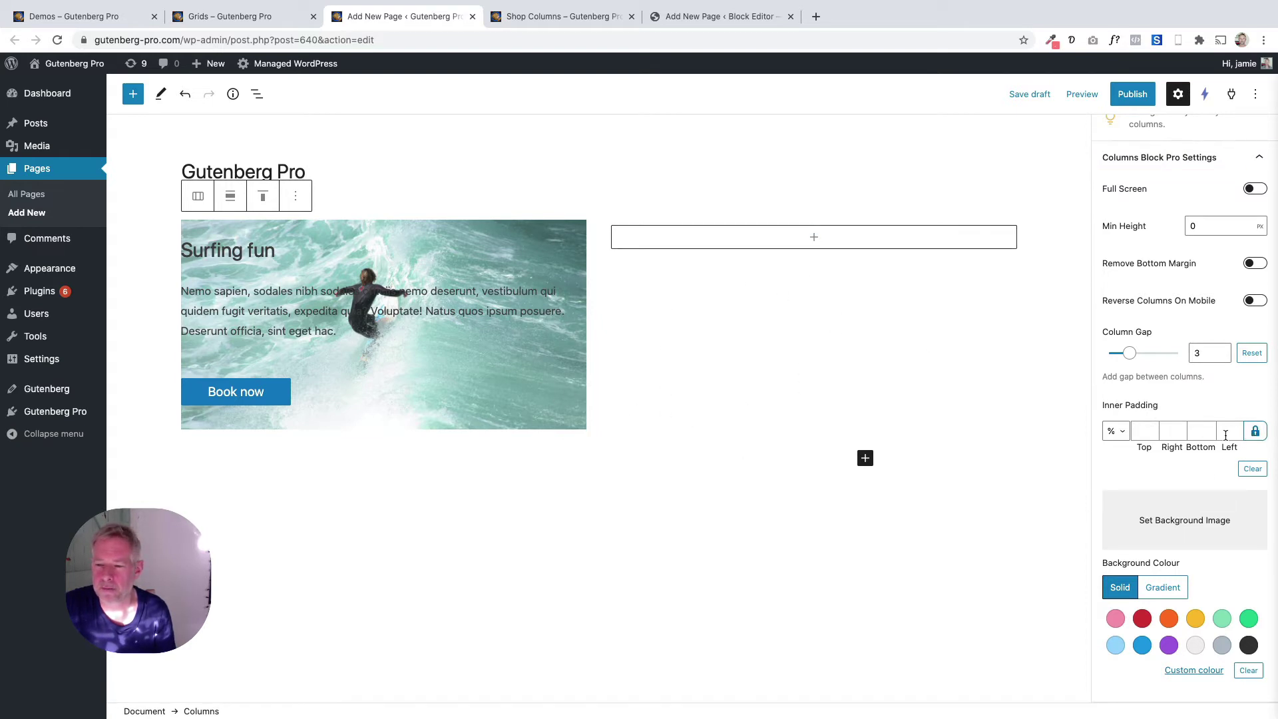
click(1137, 431)
text(5)
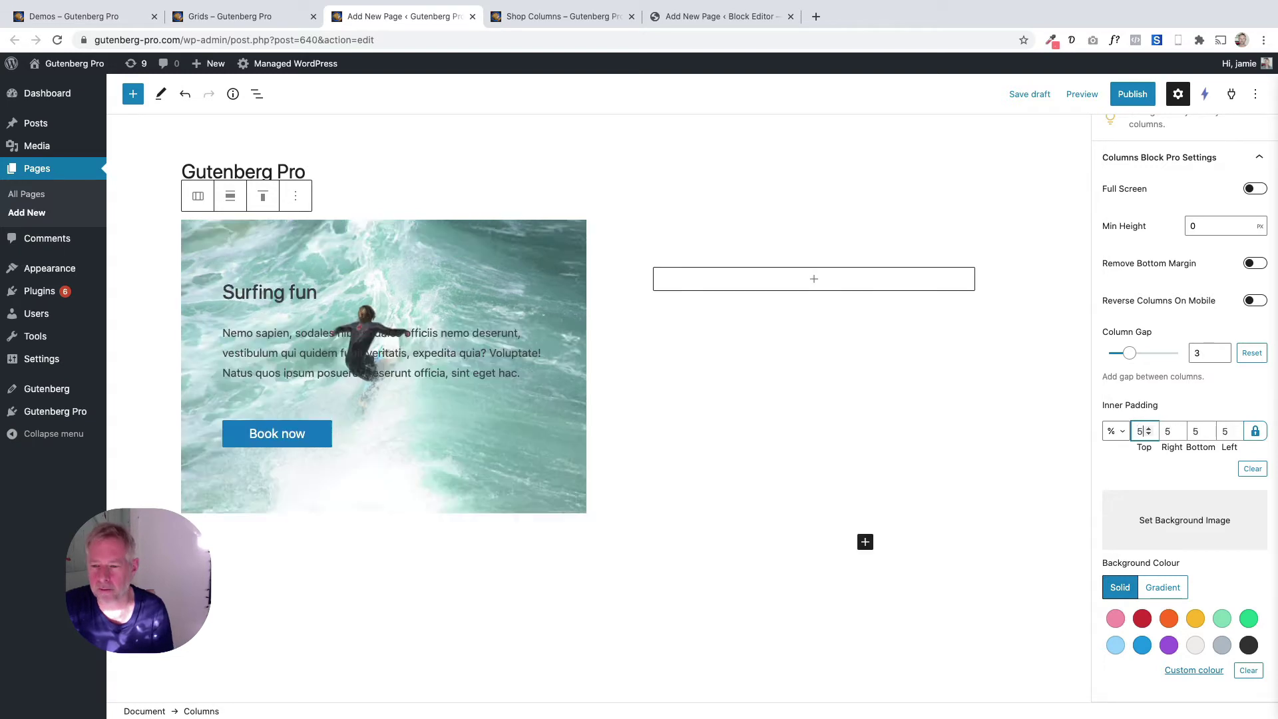
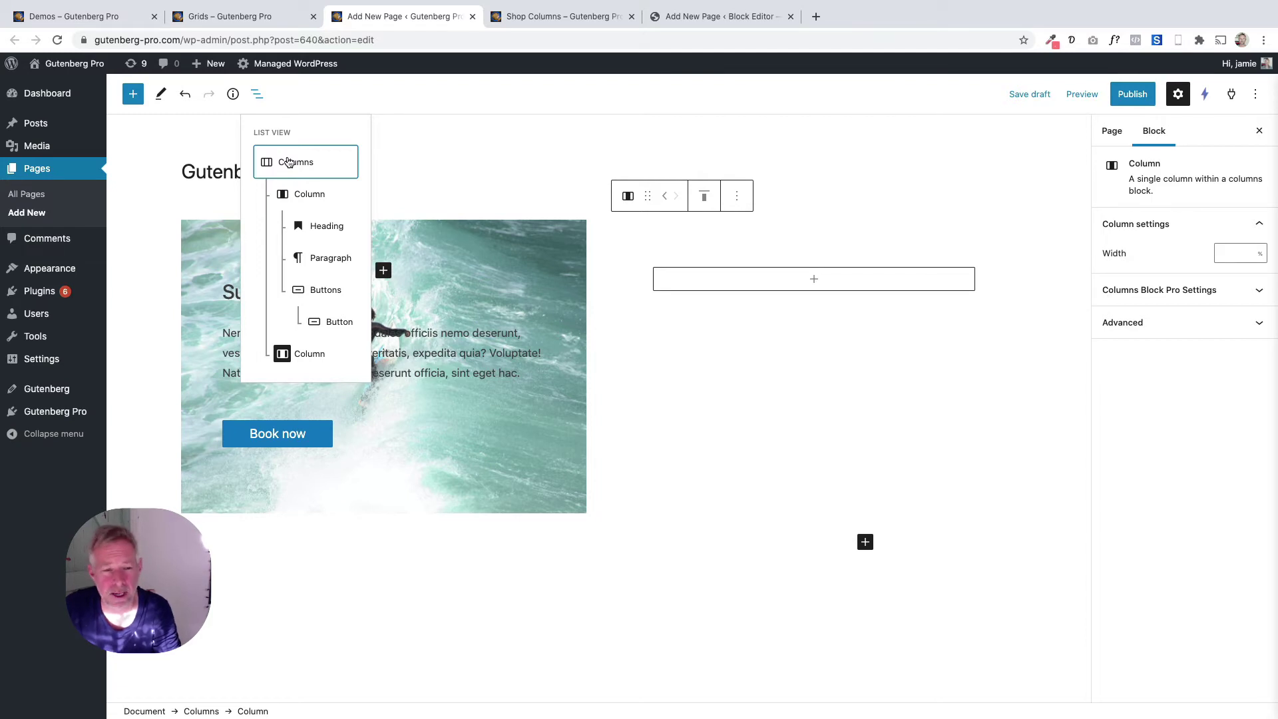
- Examine the List View hierarchy to compare the parent Columns block with its individual Column blocks
click(257, 95)
click(257, 95)
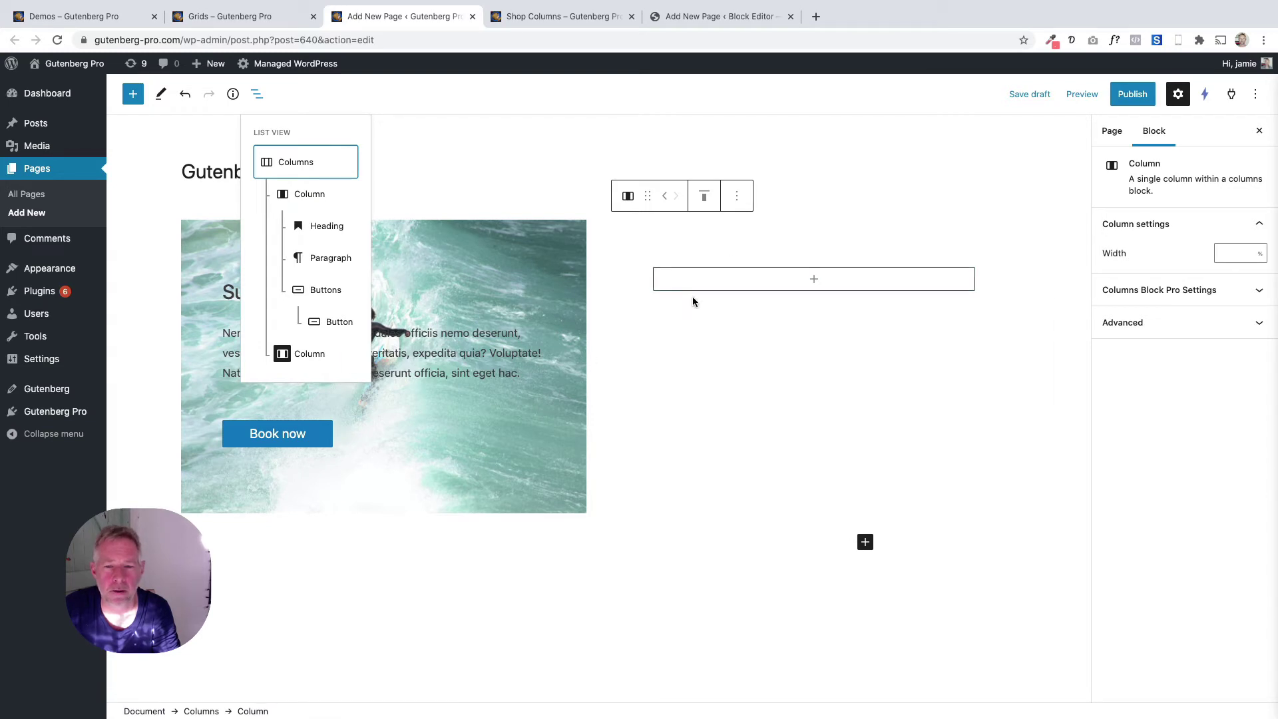
click(694, 239)
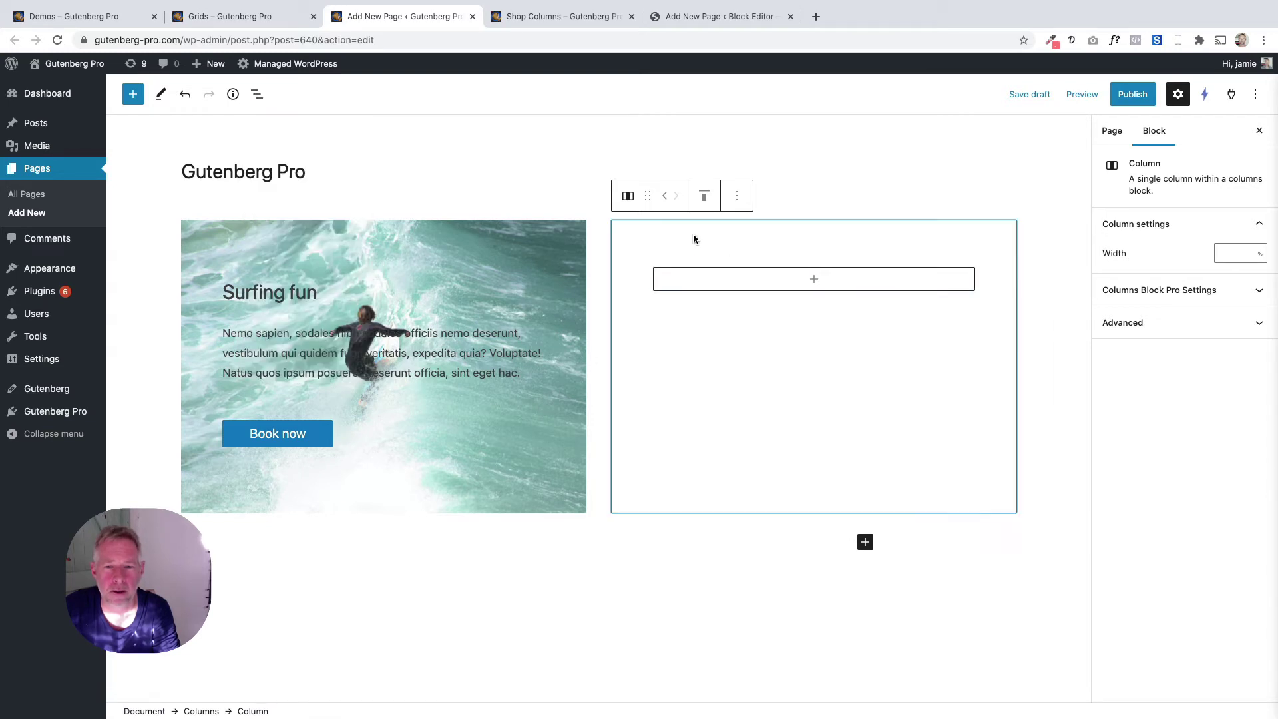
click(257, 94)
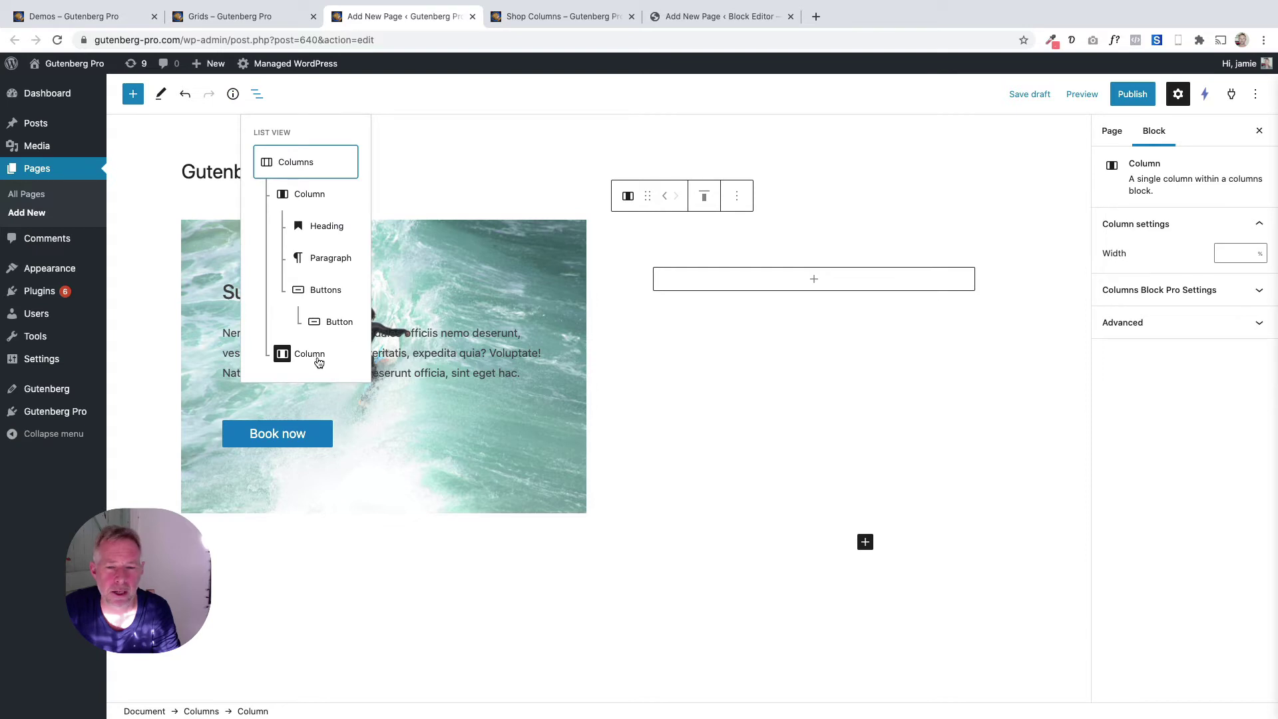
- Give the second column a solid yellow background colour in its Columns Block Pro Settings
click(689, 245)
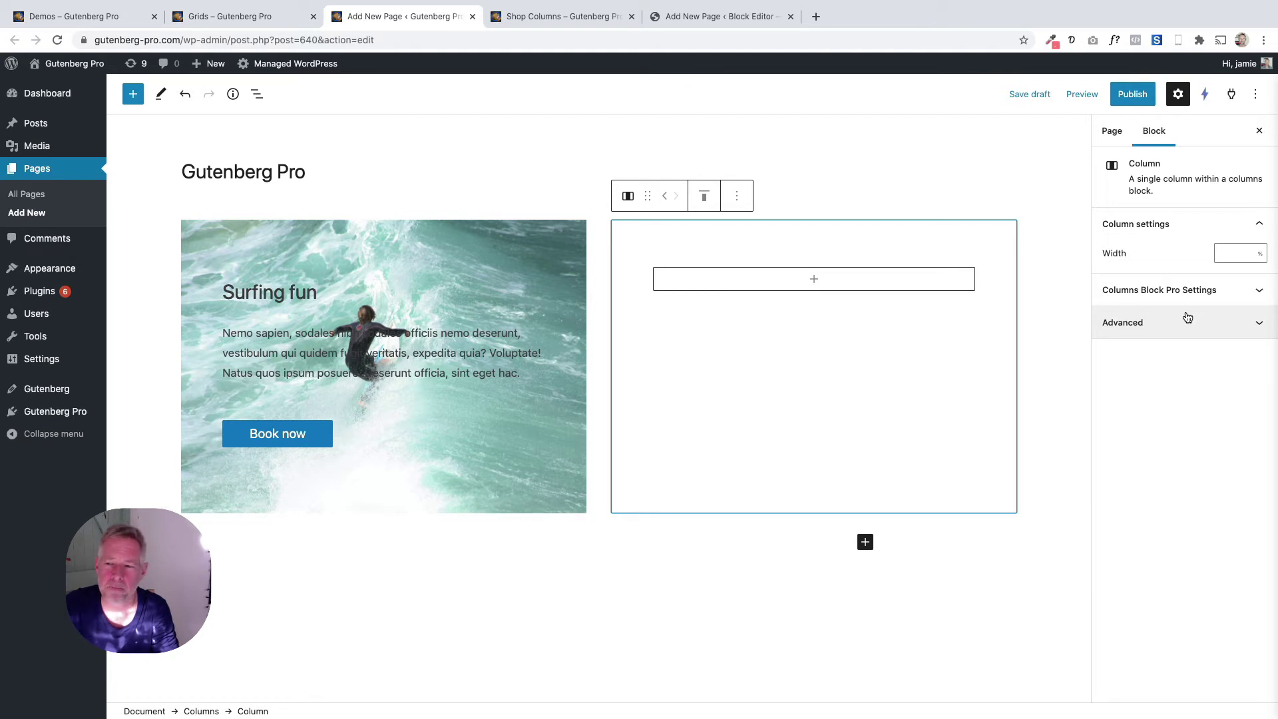
click(1191, 291)
click(1195, 447)
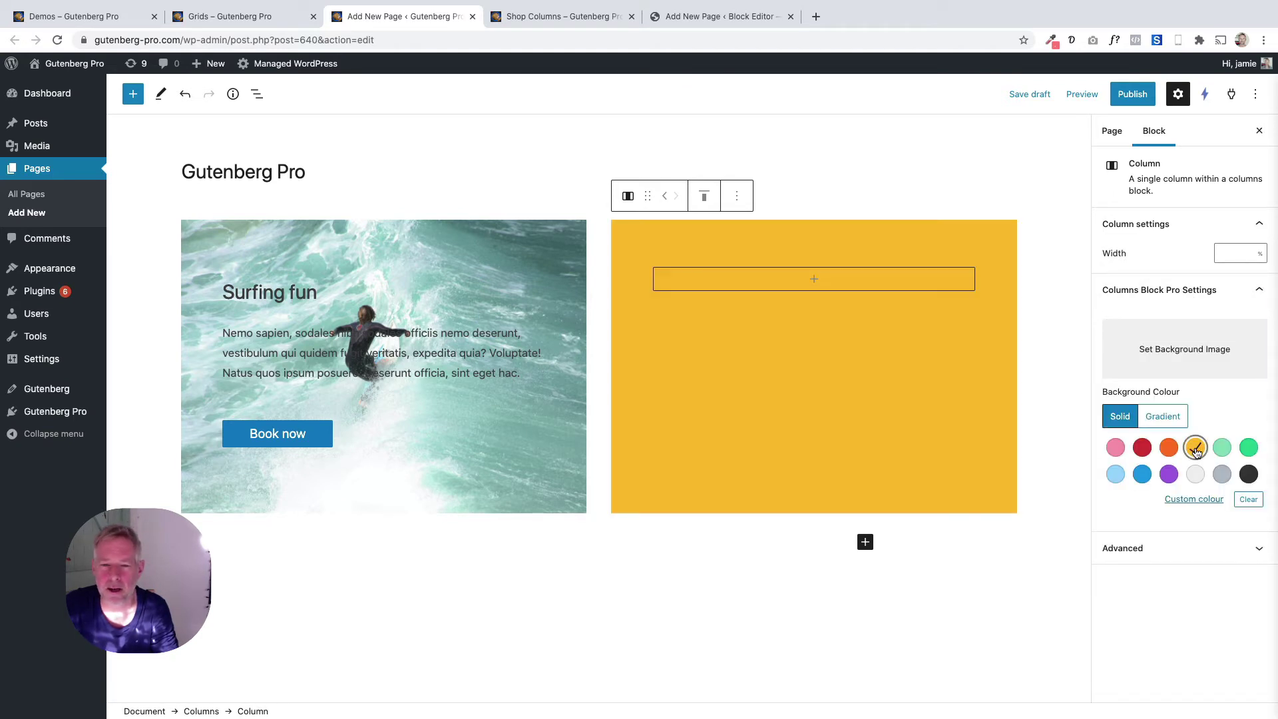
- Set the "body of water under sky" photo as the second column's background image and reduce the background colour's opacity to 0
click(1185, 349)
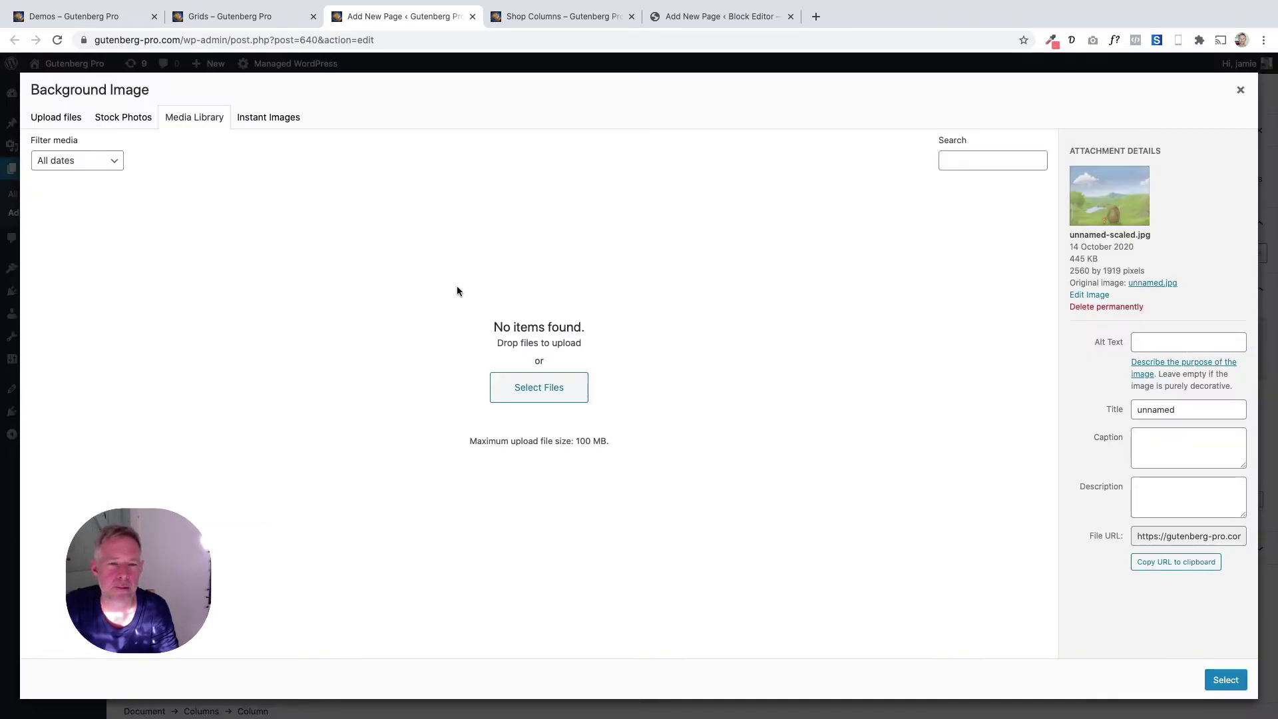
click(206, 460)
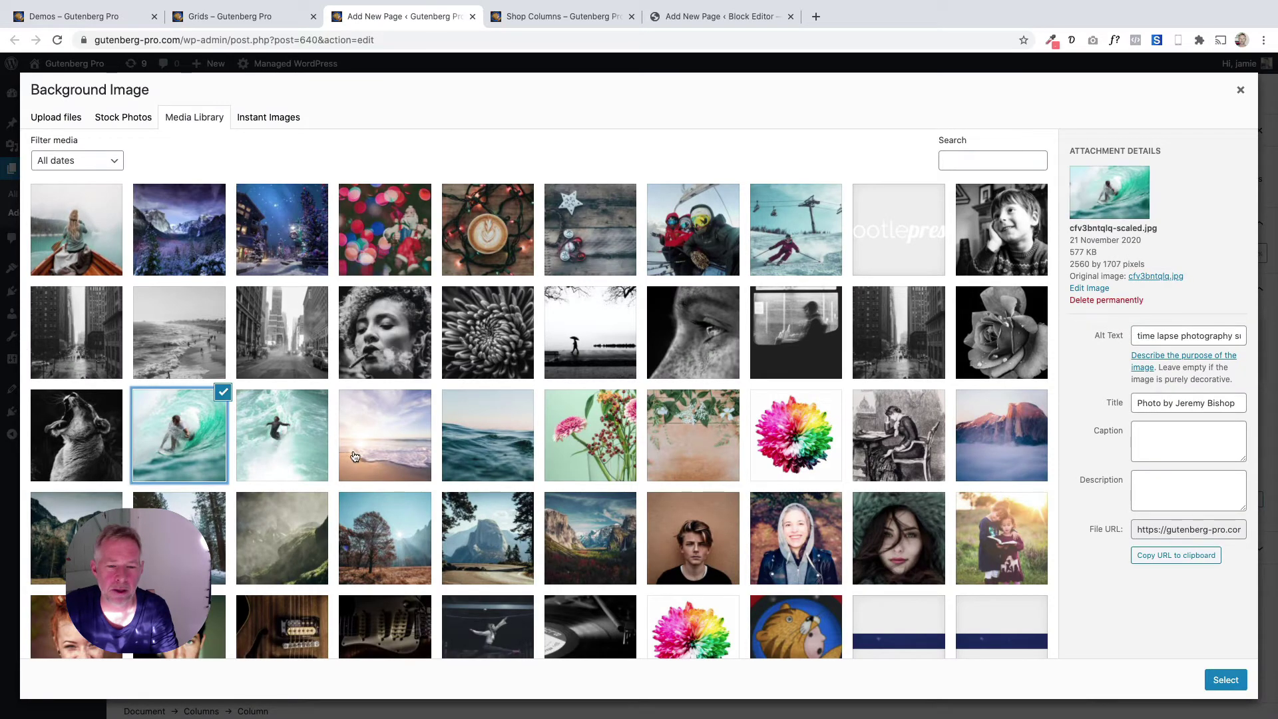
click(477, 452)
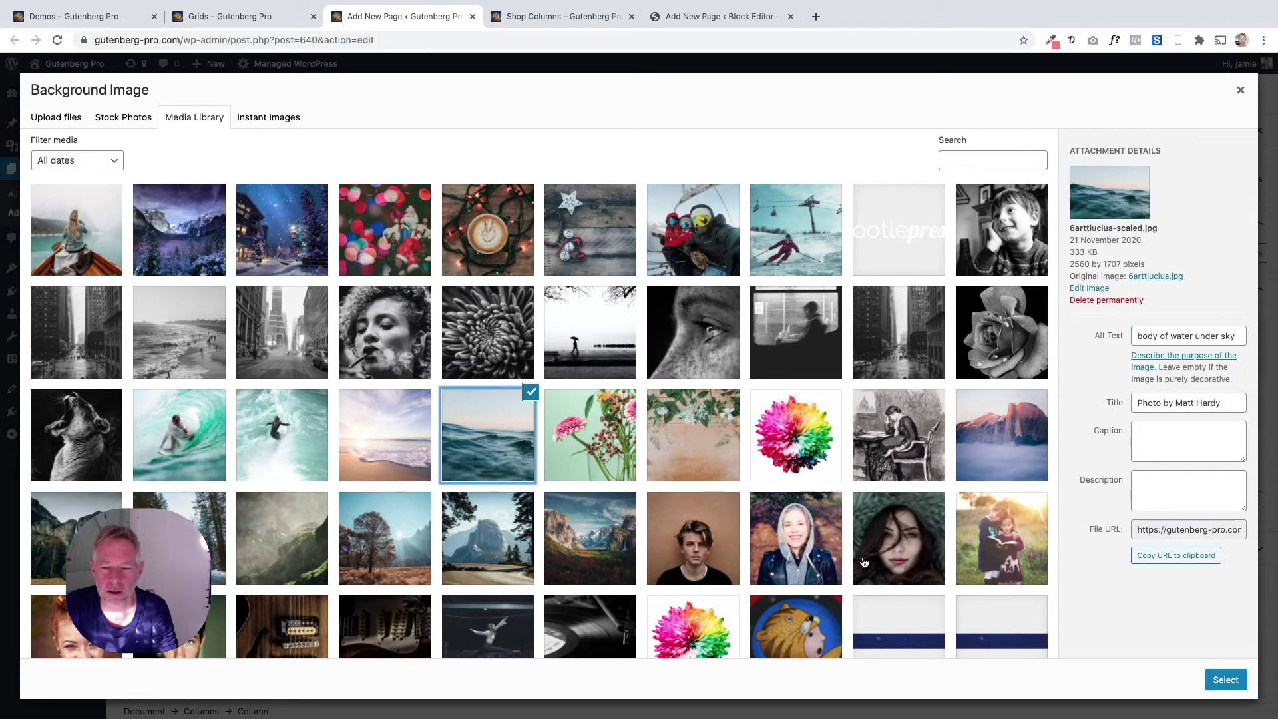
click(1225, 679)
scroll(1208, 606, down, 3)
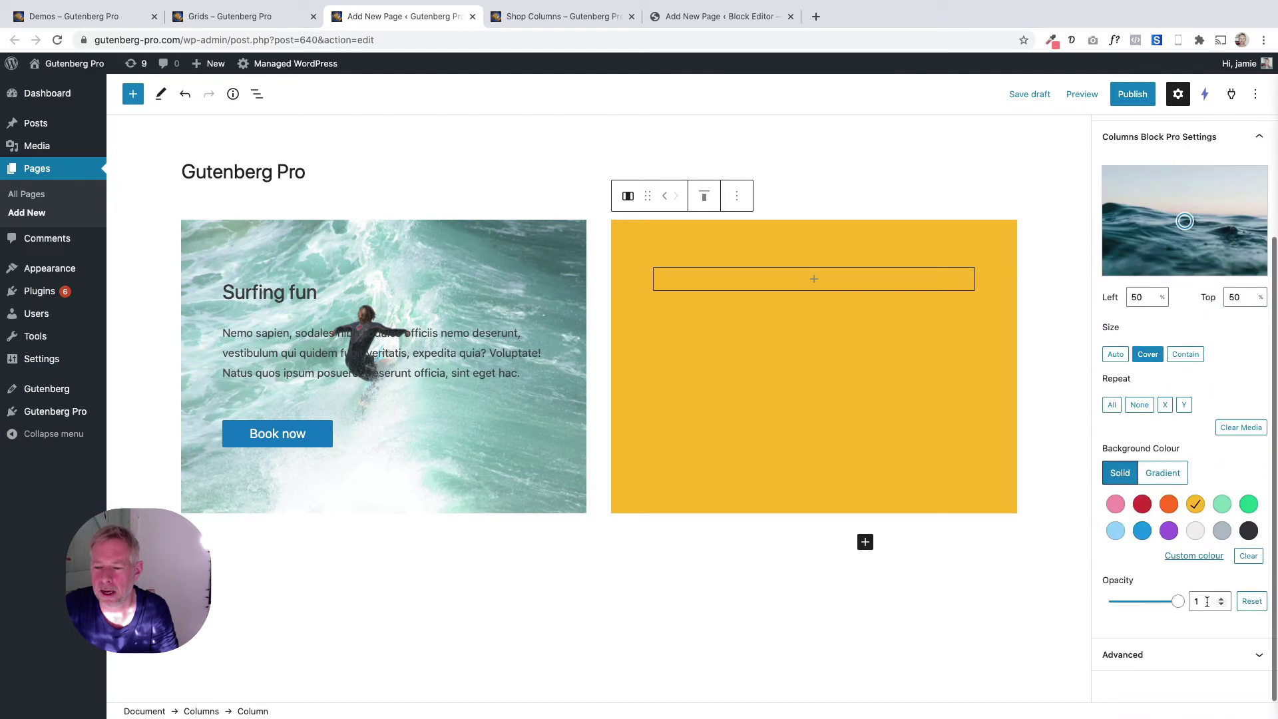
drag(1178, 602, 1110, 606)
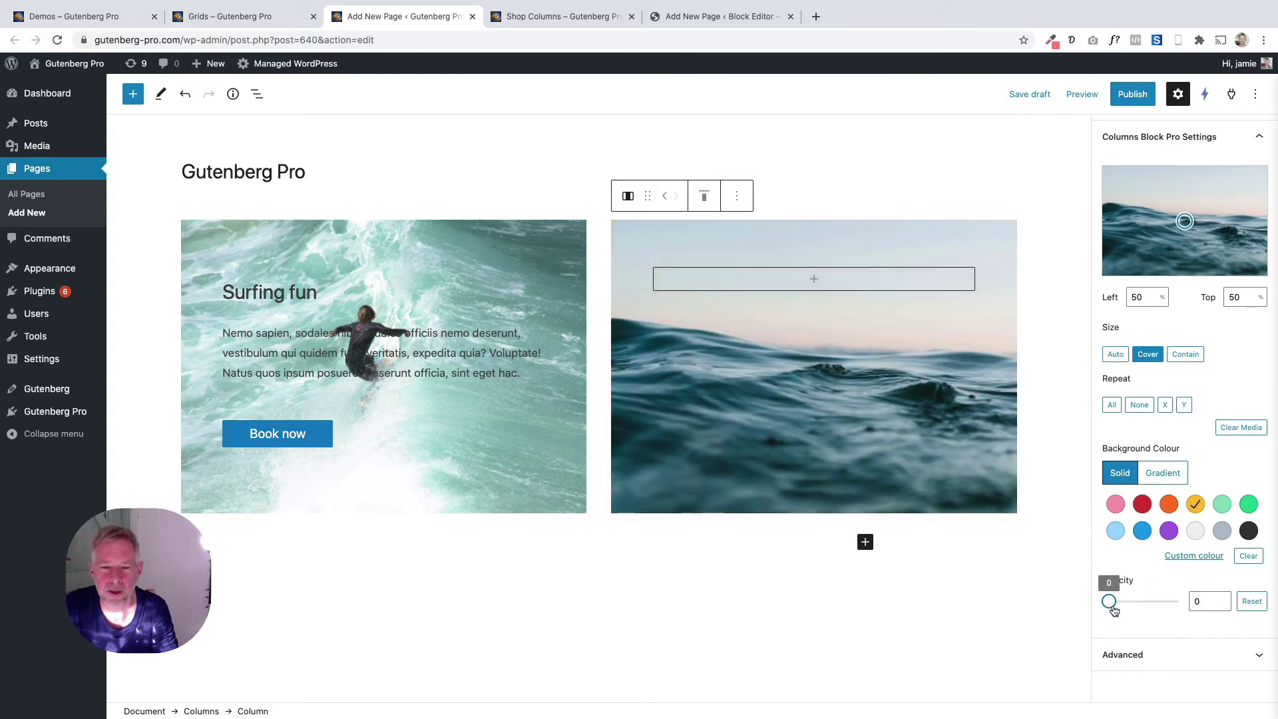
- Check the spacing in the Grids demo and set the column gap of the whole Columns block to 2
click(286, 20)
click(366, 20)
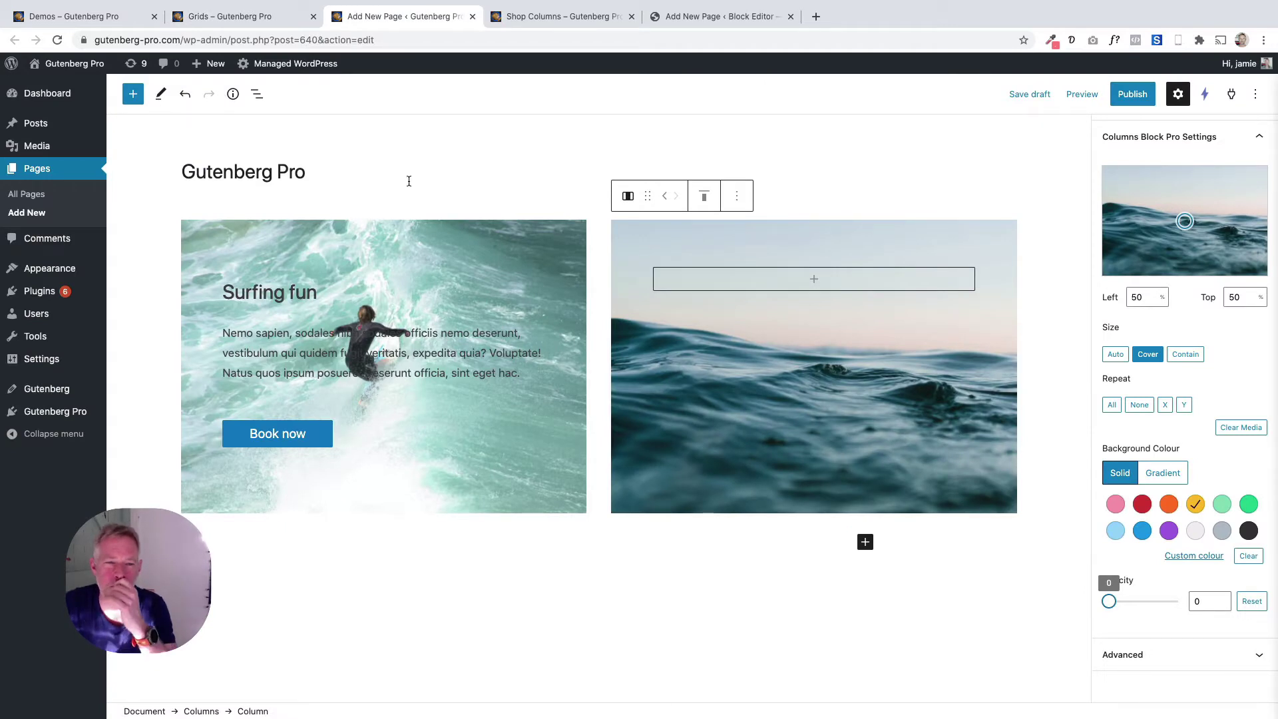
click(256, 94)
click(291, 160)
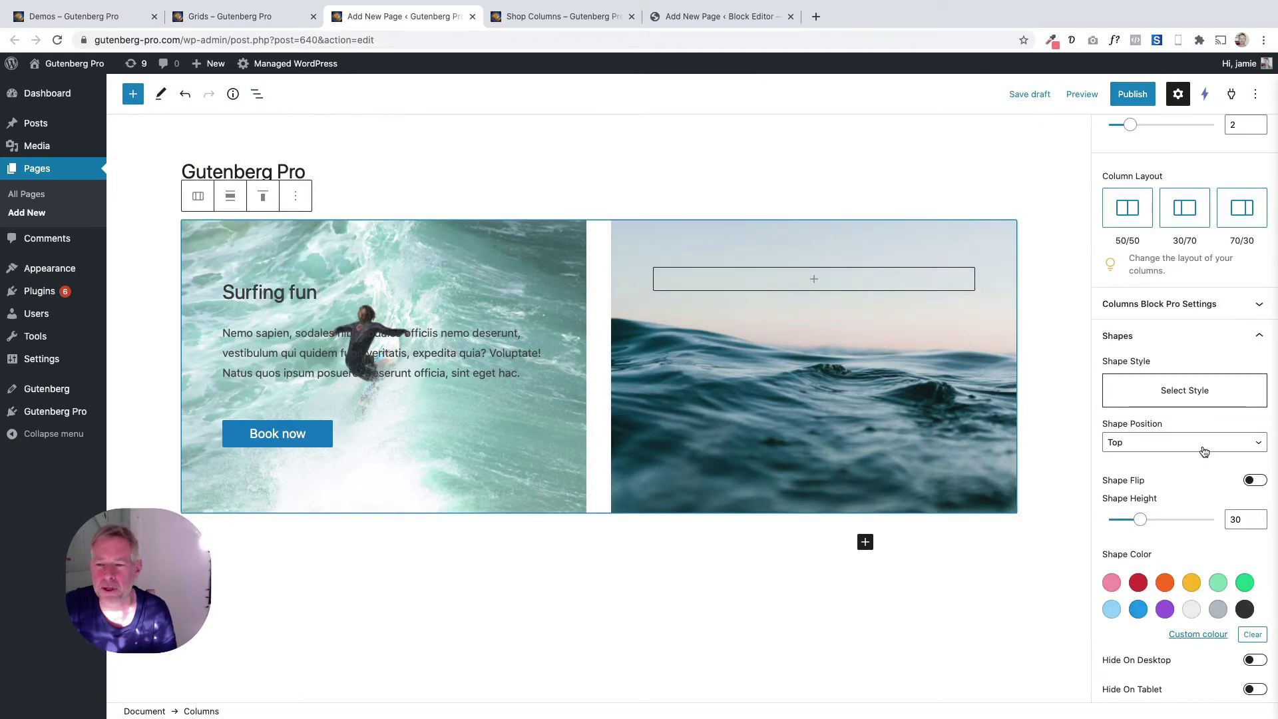
scroll(1206, 527, down, 3)
scroll(1195, 519, up, 3)
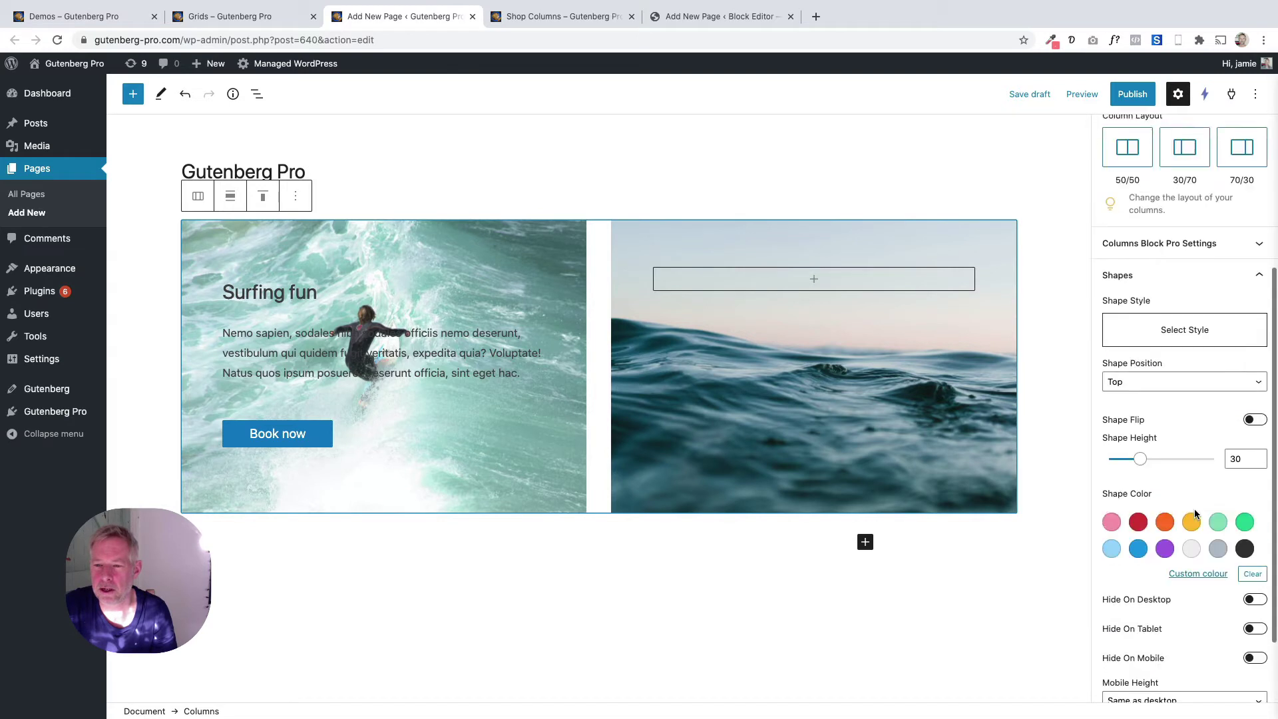
click(1159, 310)
scroll(1151, 305, down, 3)
mouse_move(1140, 352)
mouse_down()
mouse_move(1106, 355)
mouse_move(1171, 356)
mouse_move(1106, 358)
mouse_move(1145, 355)
mouse_move(1107, 356)
mouse_move(1124, 355)
mouse_up()
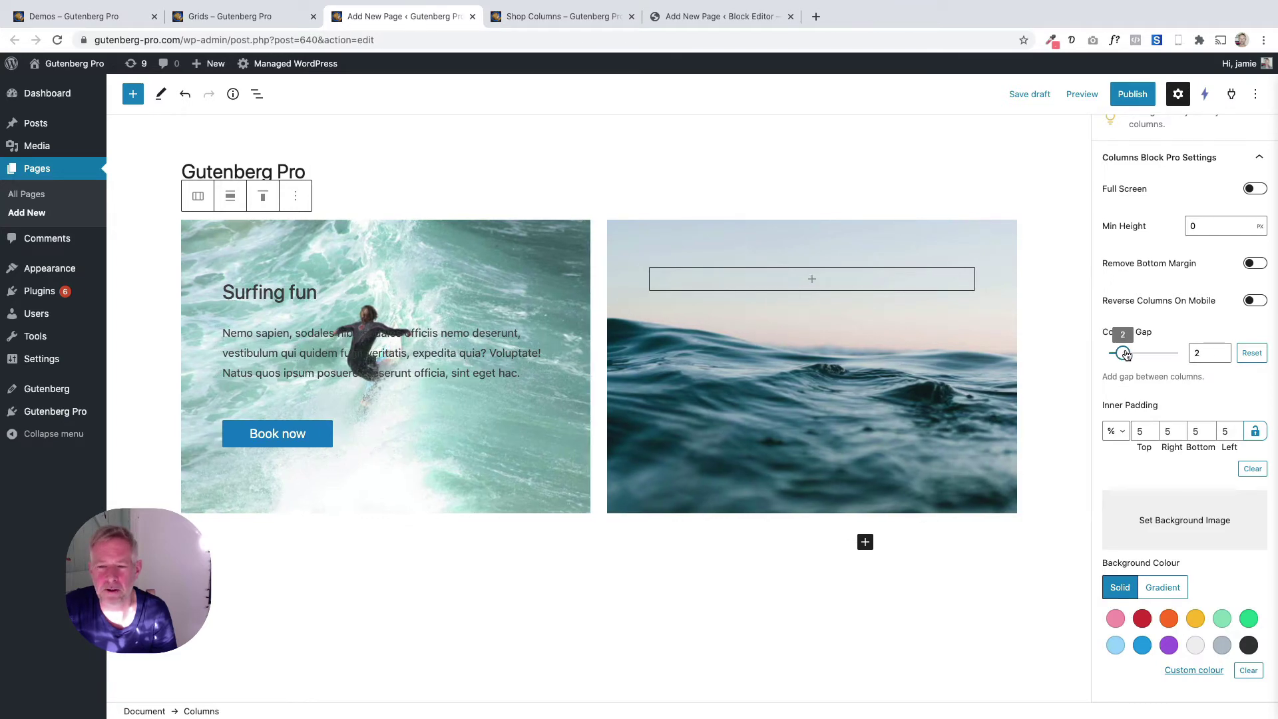
- Check the Grids demo's three-column row and insert a Columns block with the 33/33/33 variation below the surfing row
click(269, 19)
scroll(302, 264, down, 4)
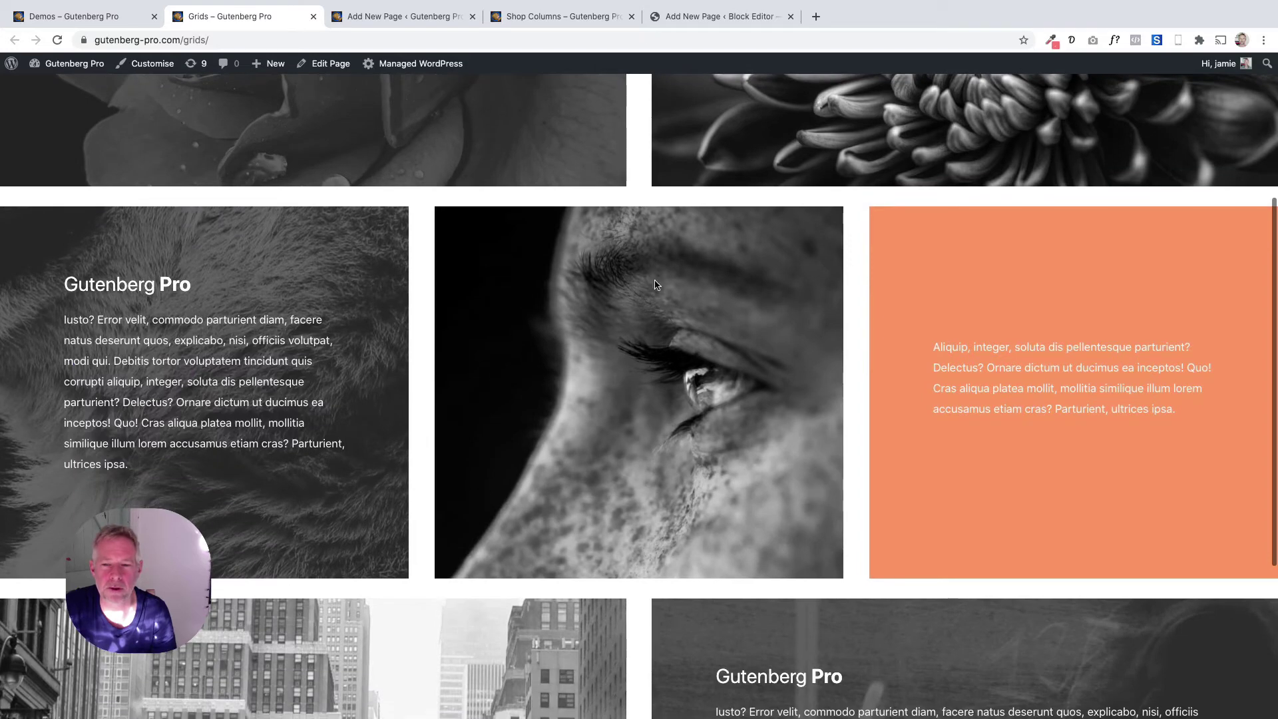
click(380, 17)
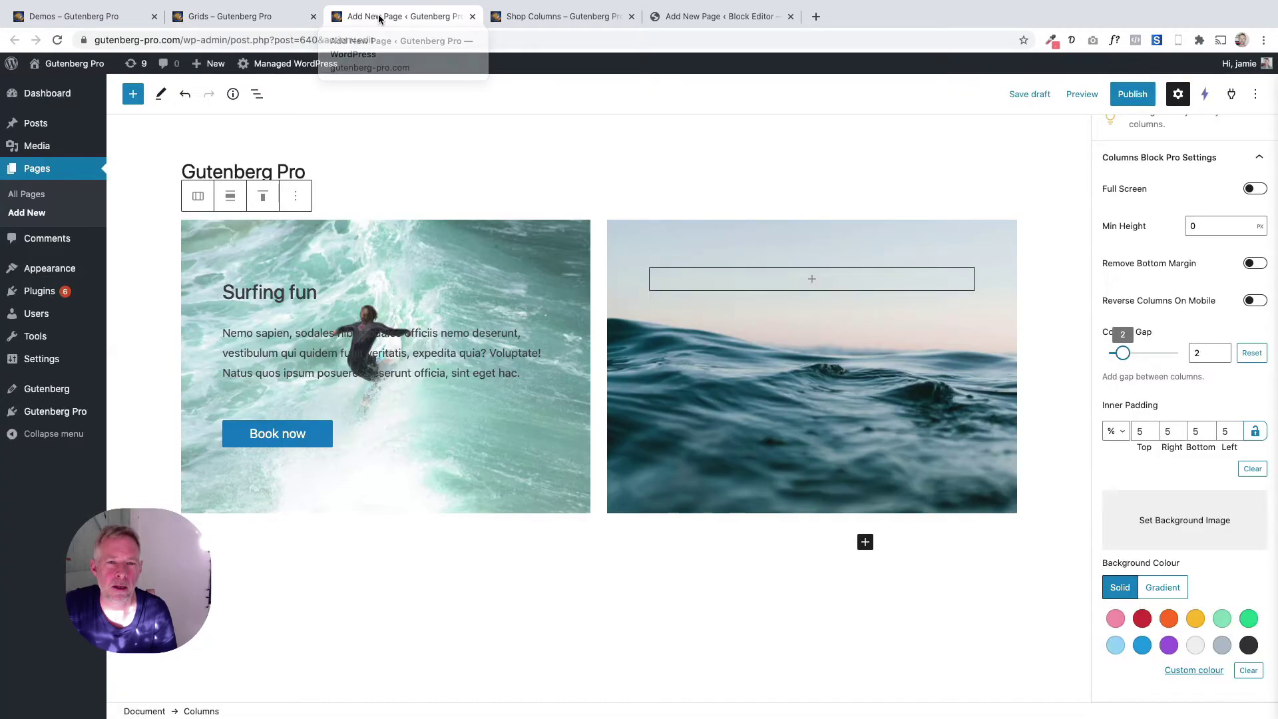
click(864, 543)
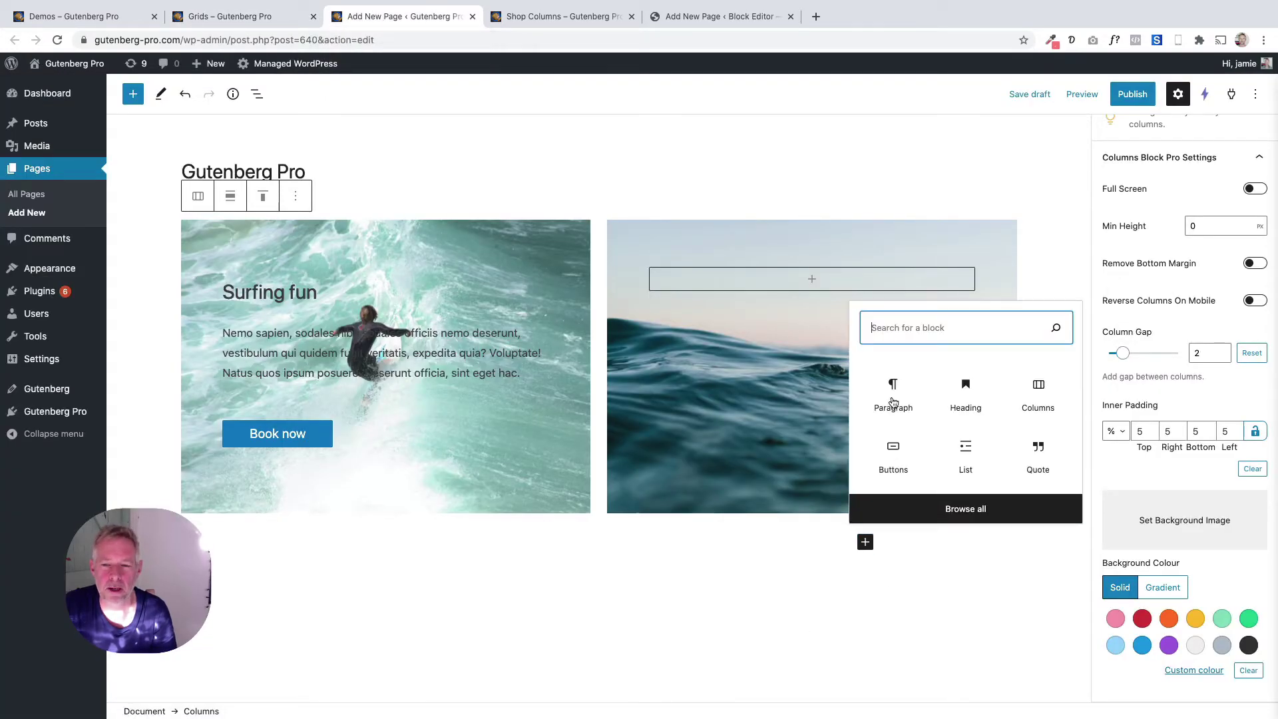
text(column)
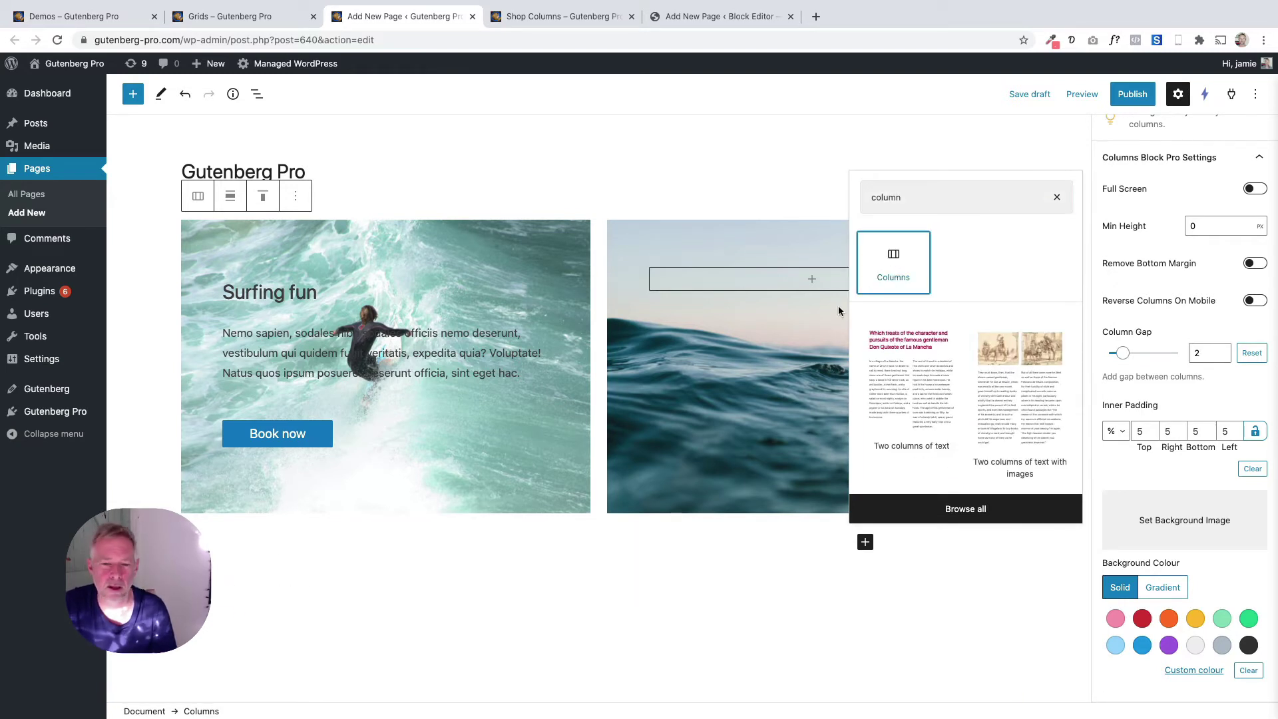
click(893, 296)
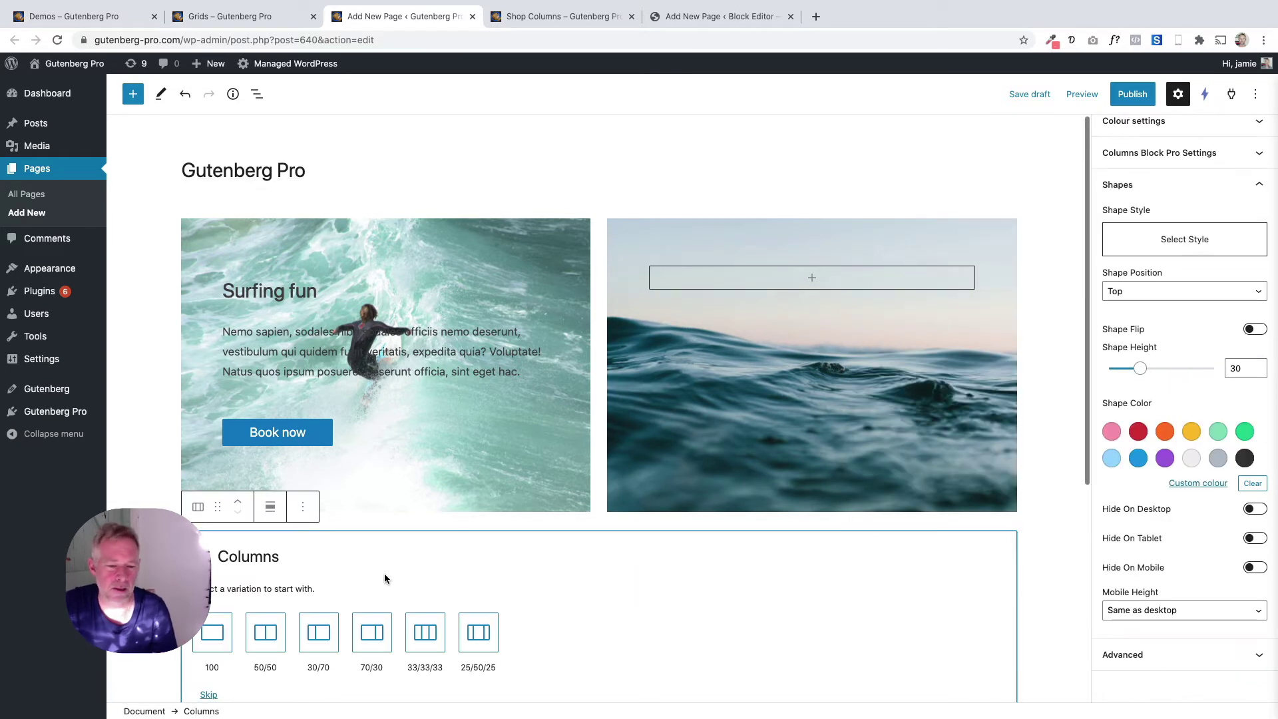
click(425, 632)
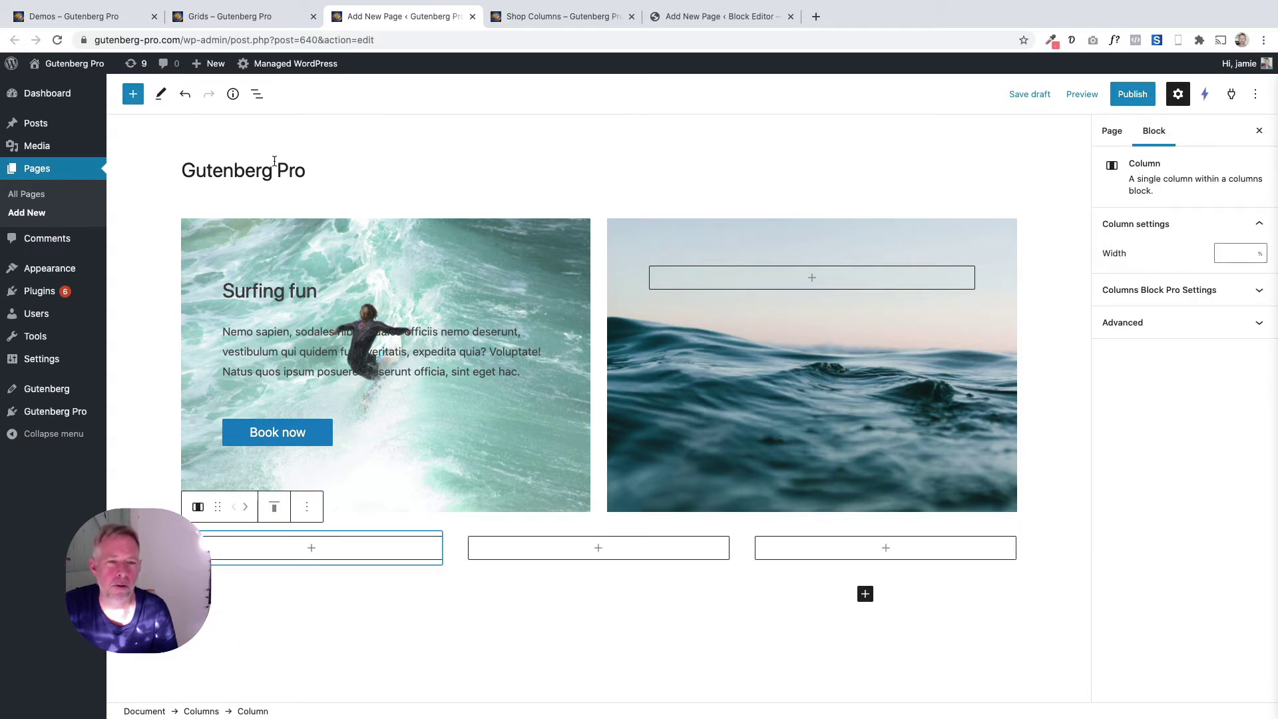
- Try the 25/50/25 layout on the new three-column block and return it to 33/33/33
click(256, 93)
click(285, 161)
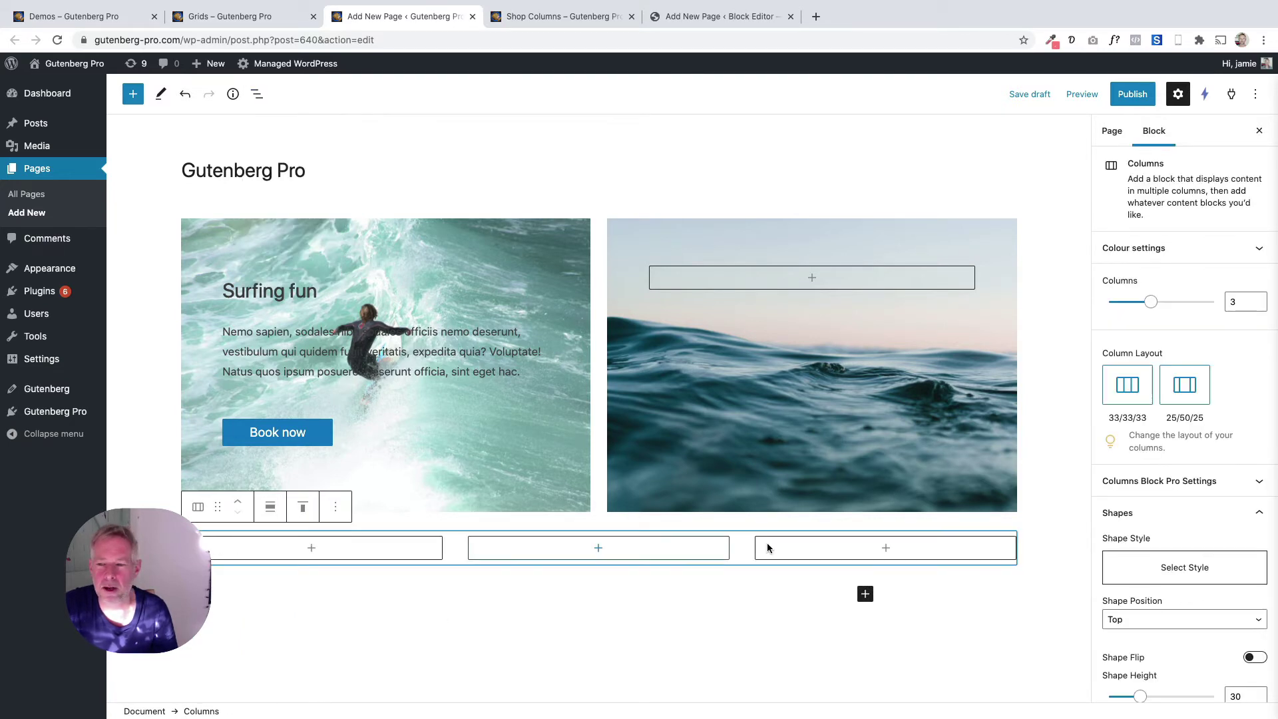
click(1183, 379)
click(1118, 390)
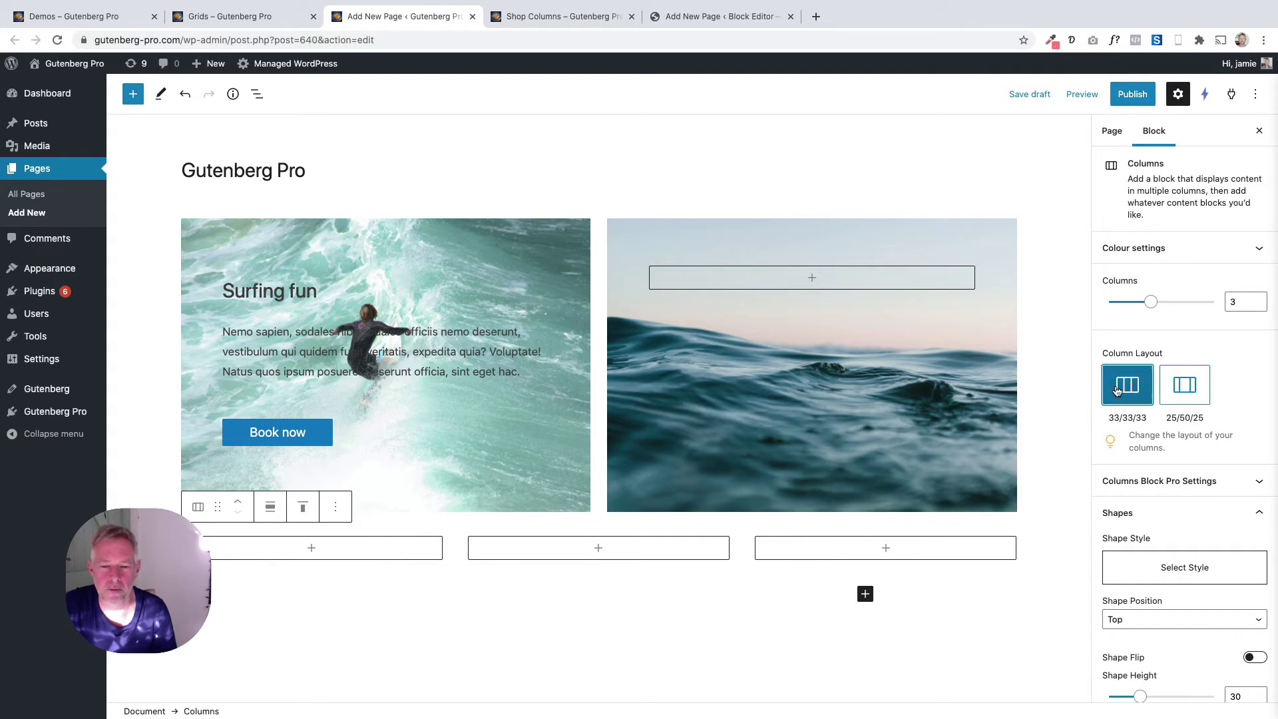
- Try the 30/70 and 70/30 layouts on the surfing row's parent Columns block and return it to 50/50
click(246, 234)
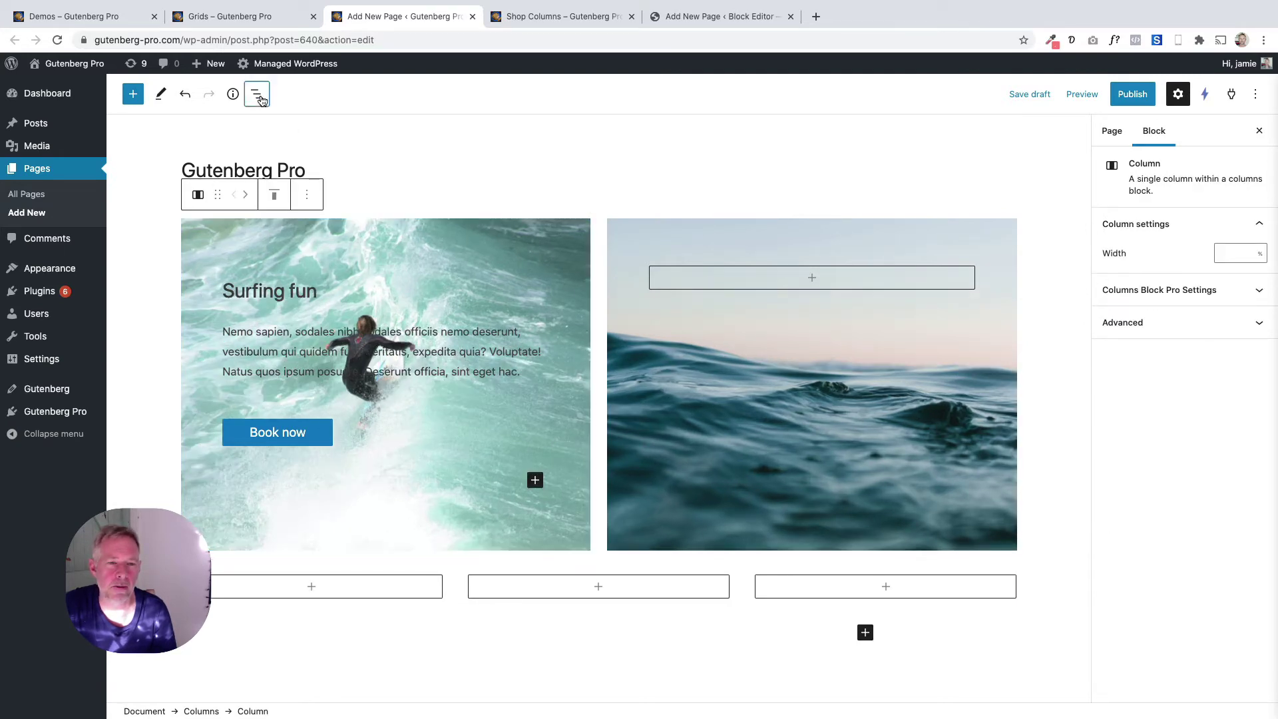
click(257, 94)
click(275, 159)
click(1178, 393)
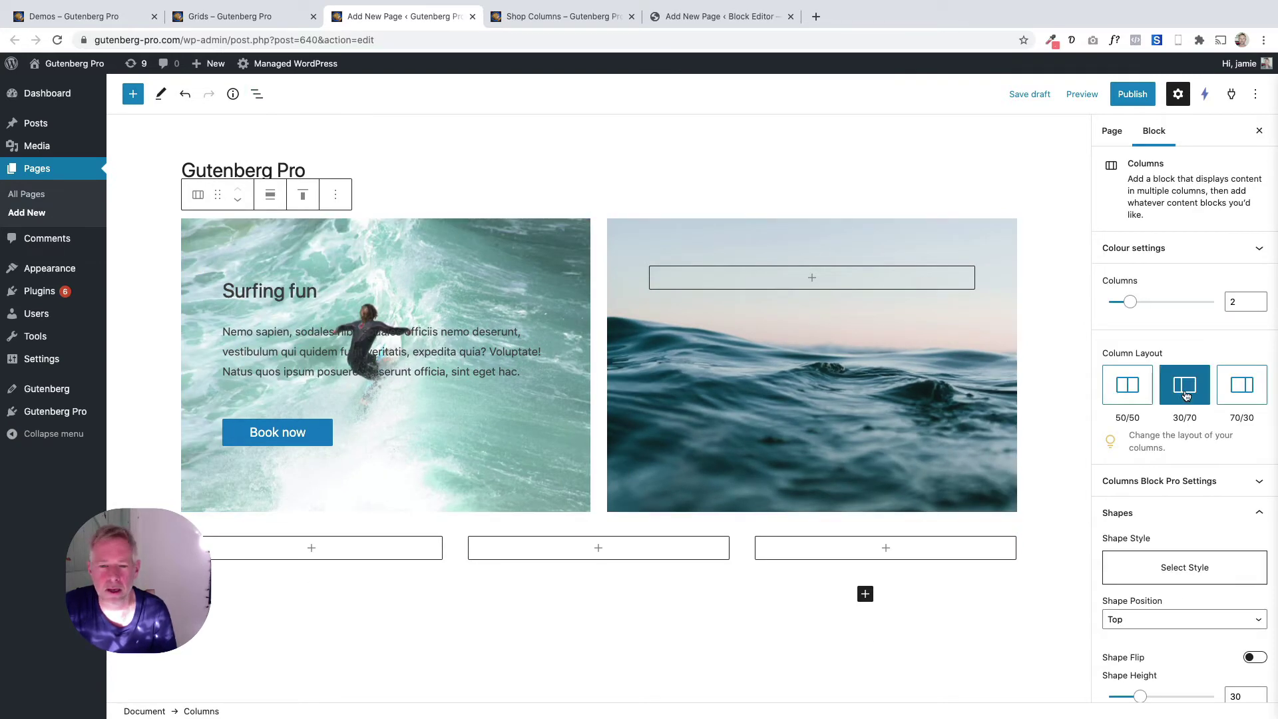
click(1240, 390)
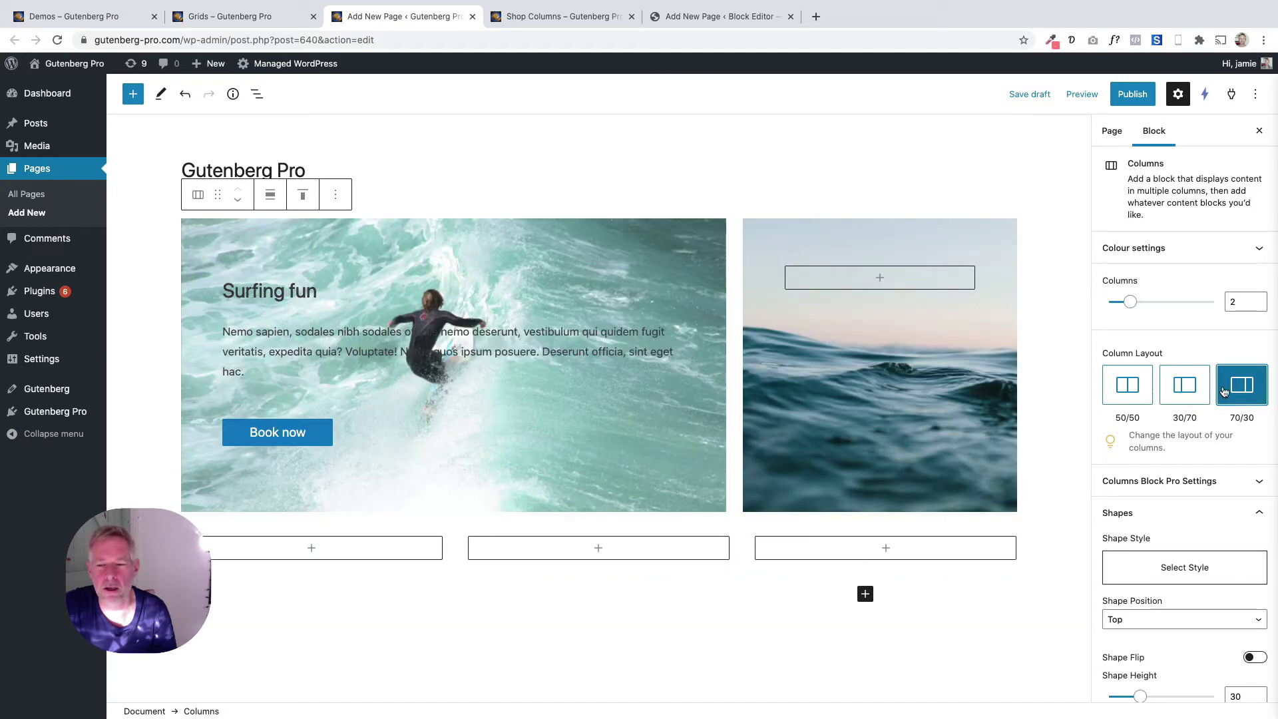
click(1191, 392)
click(1130, 393)
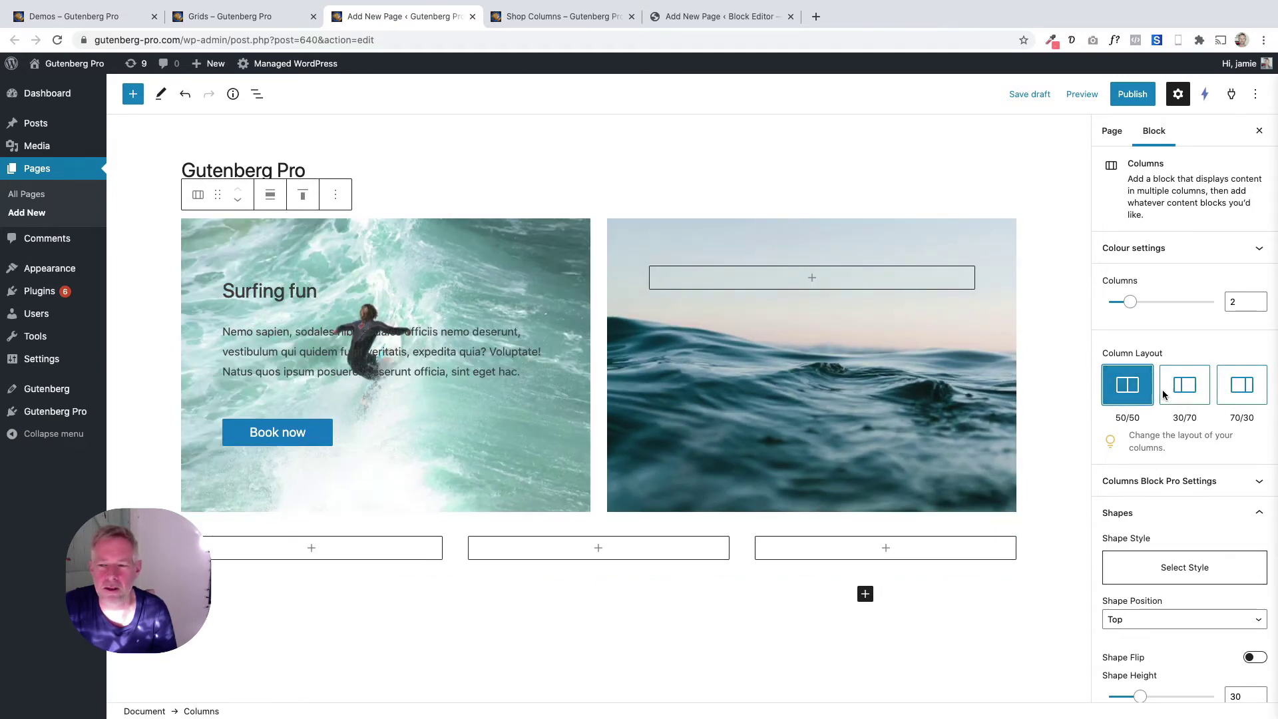
click(1165, 394)
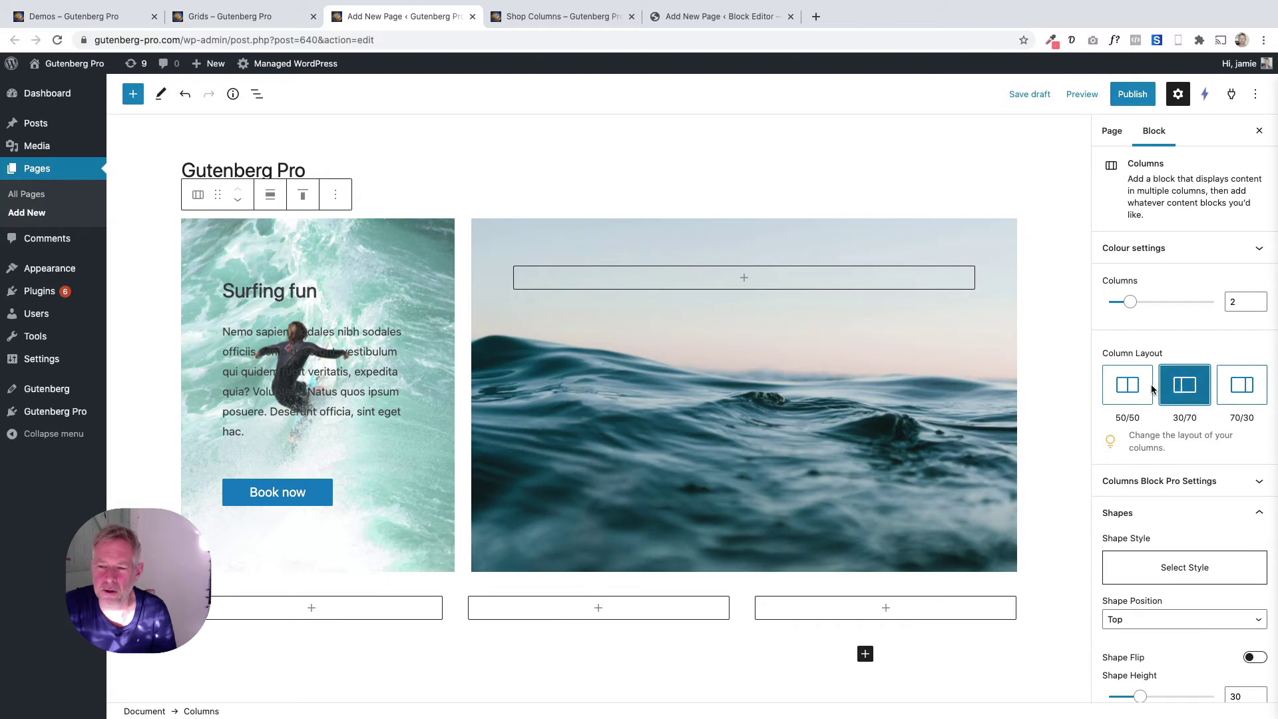
click(1148, 389)
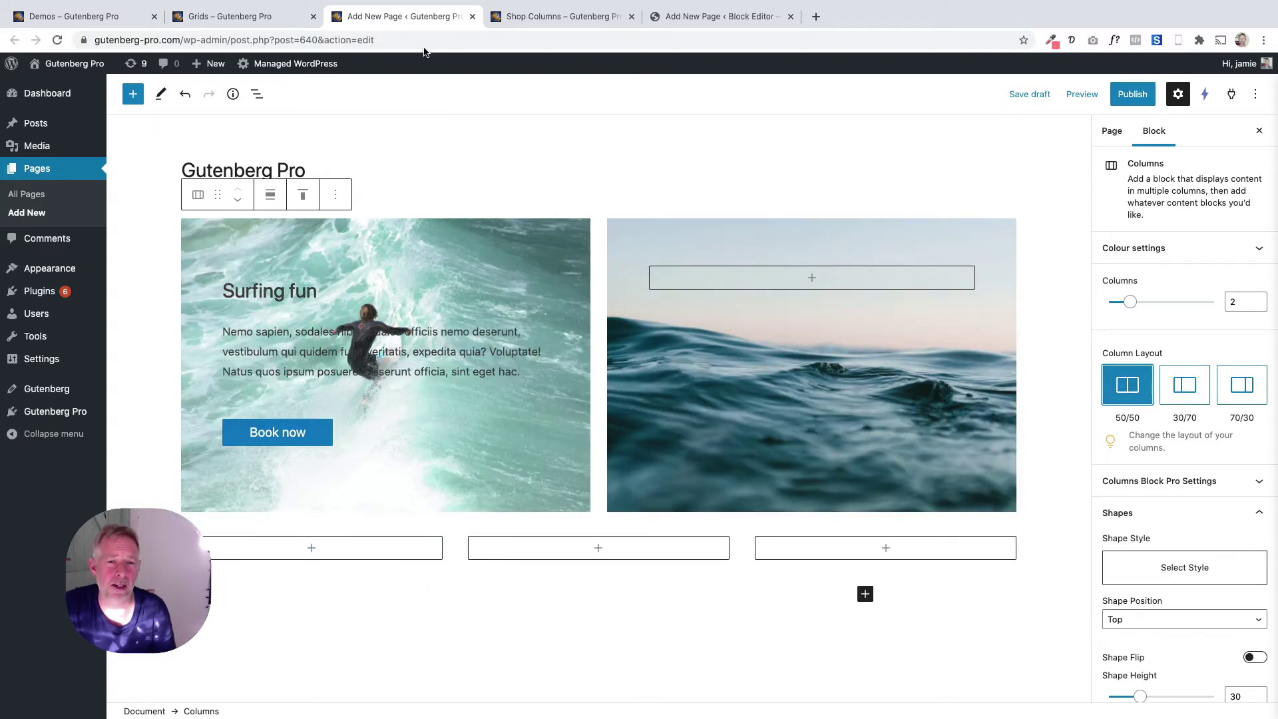
- Review the Grids demo's three-column row, and check in List View that the new row's first single Column is selected
click(260, 17)
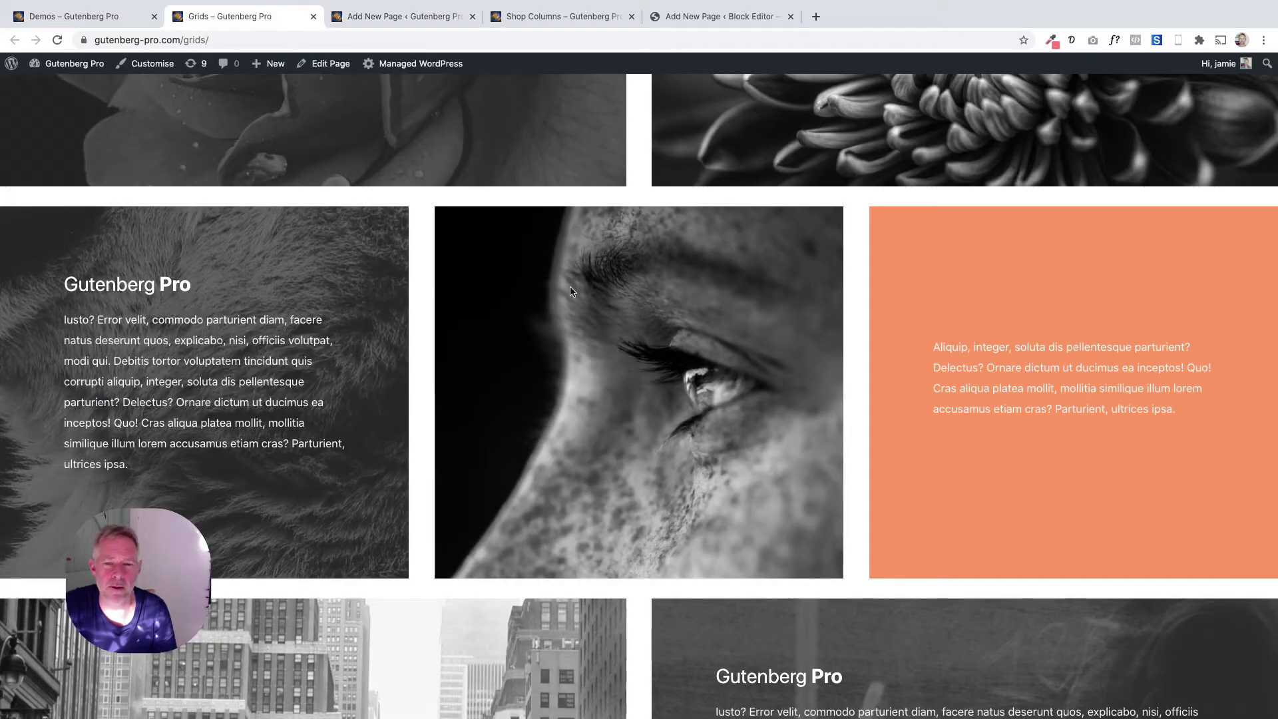
click(359, 18)
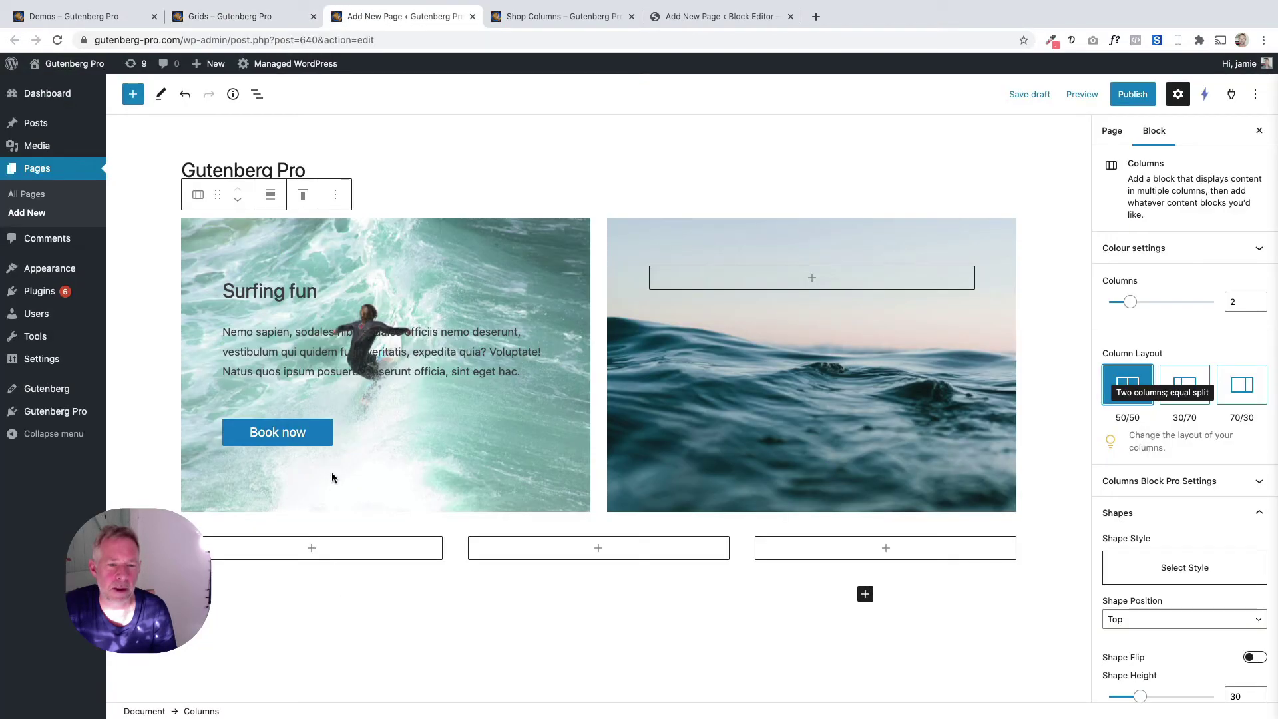
click(351, 565)
click(350, 564)
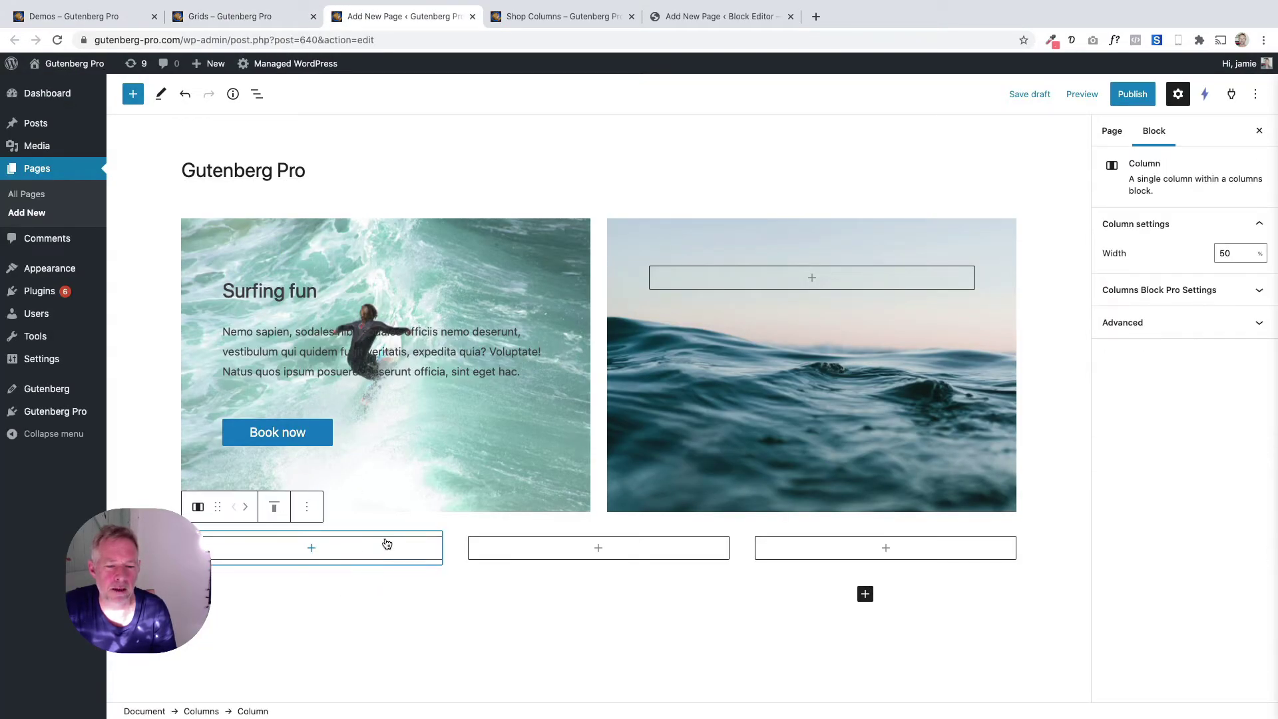
click(257, 94)
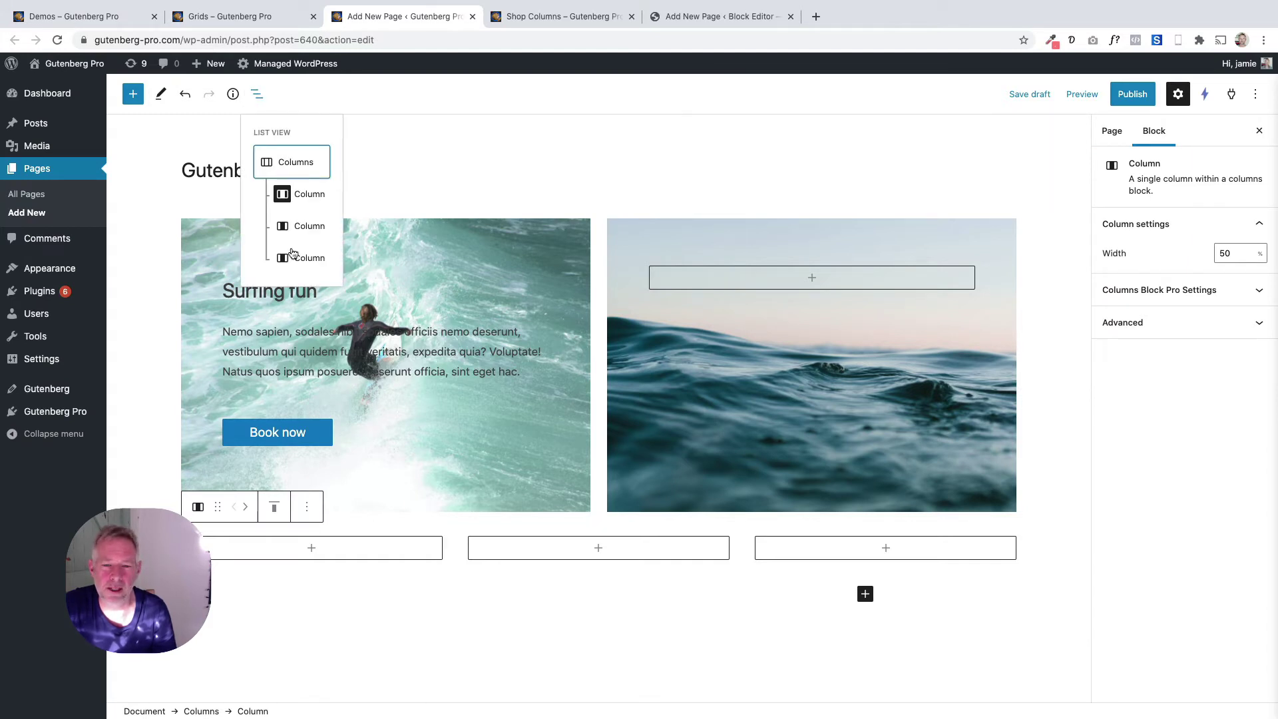
click(371, 566)
click(377, 563)
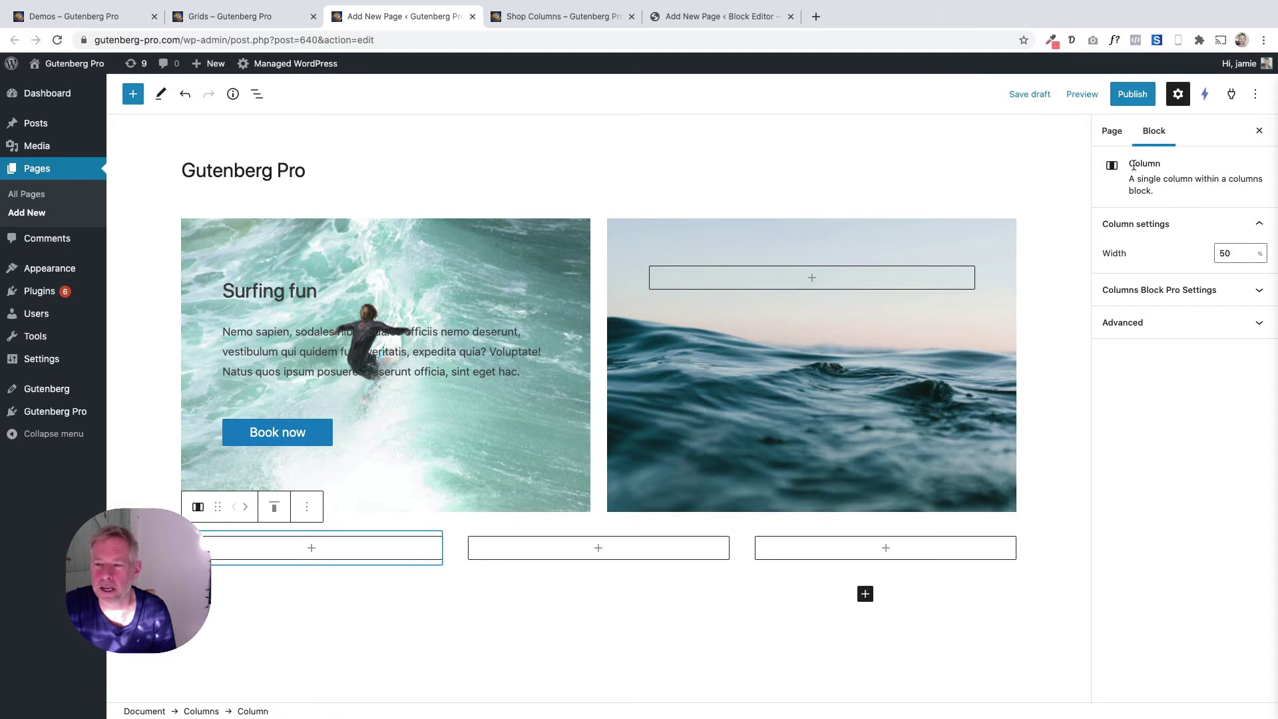
drag(1133, 165, 1167, 197)
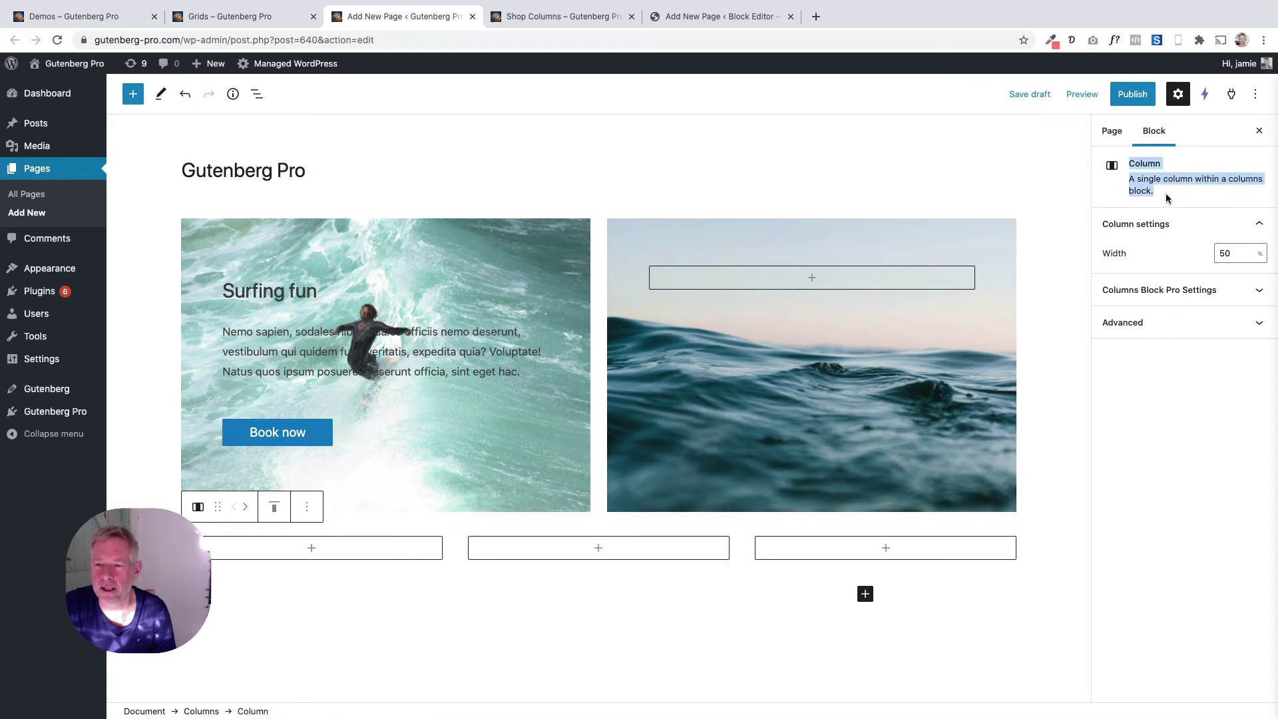
- Set the beach photo exheq48z-q4-scaled.jpg from the Media Library as the background image of the new row's first column
click(1156, 291)
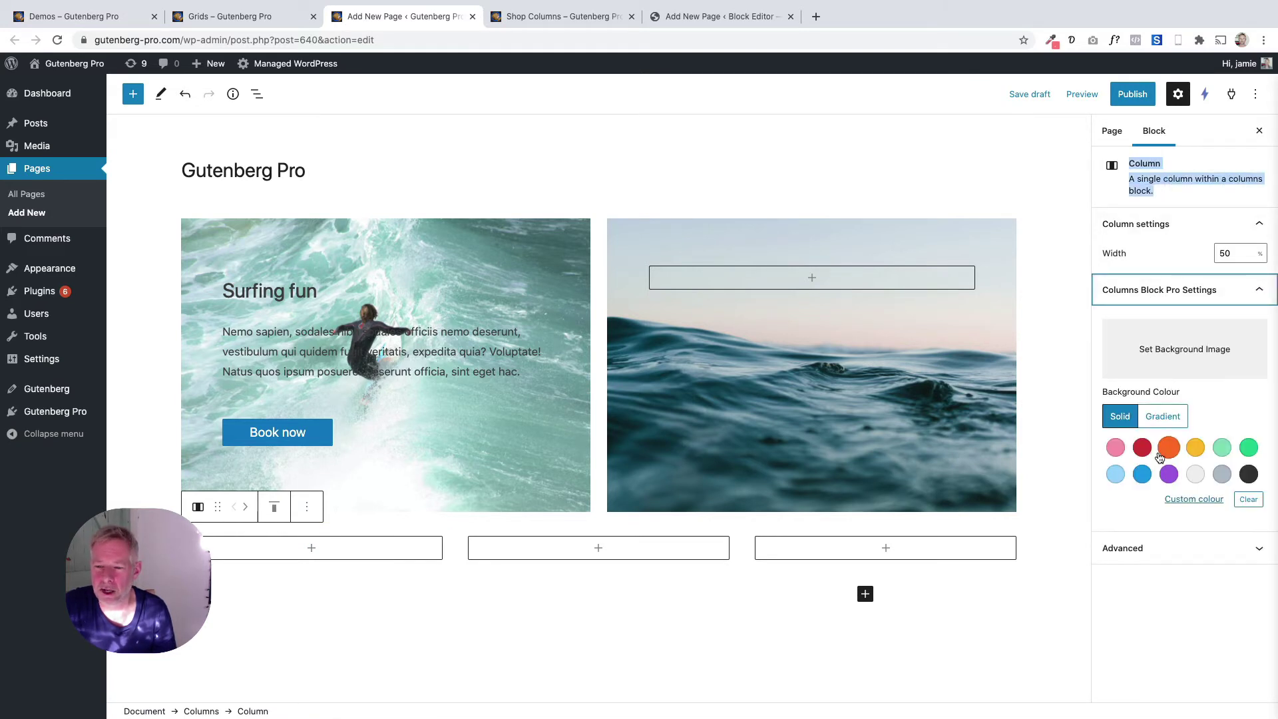
click(1175, 350)
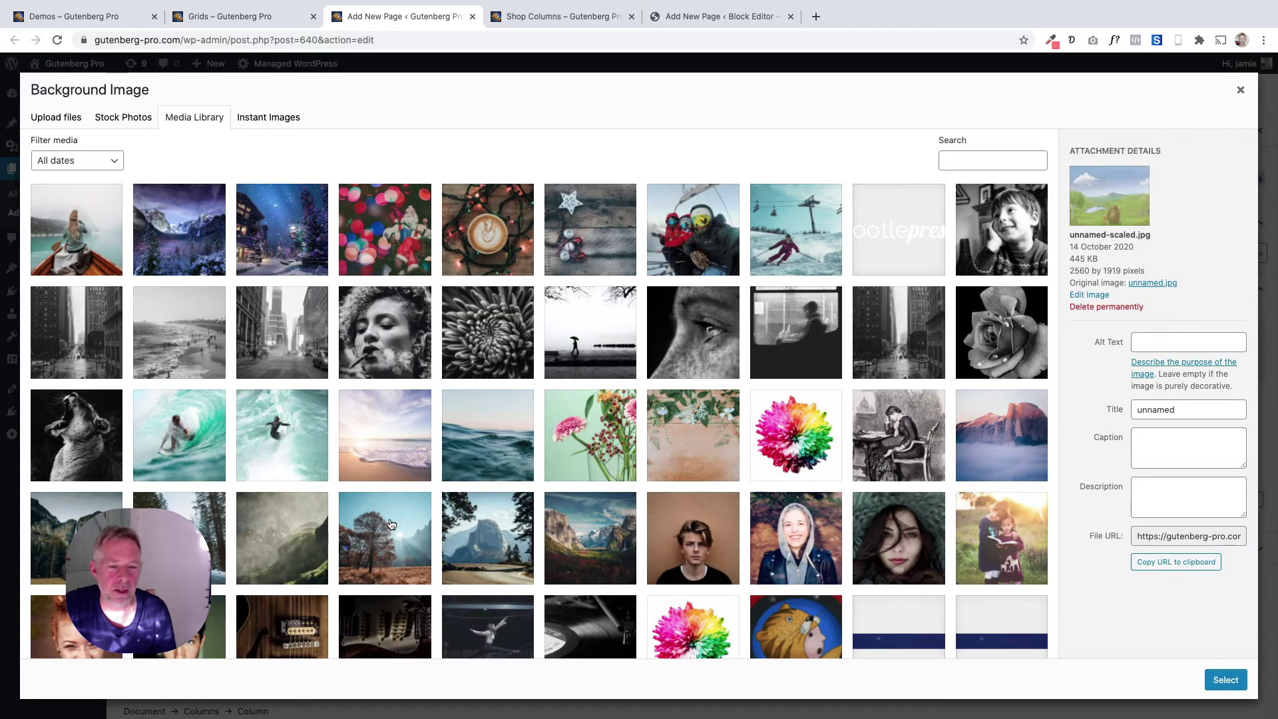
click(426, 474)
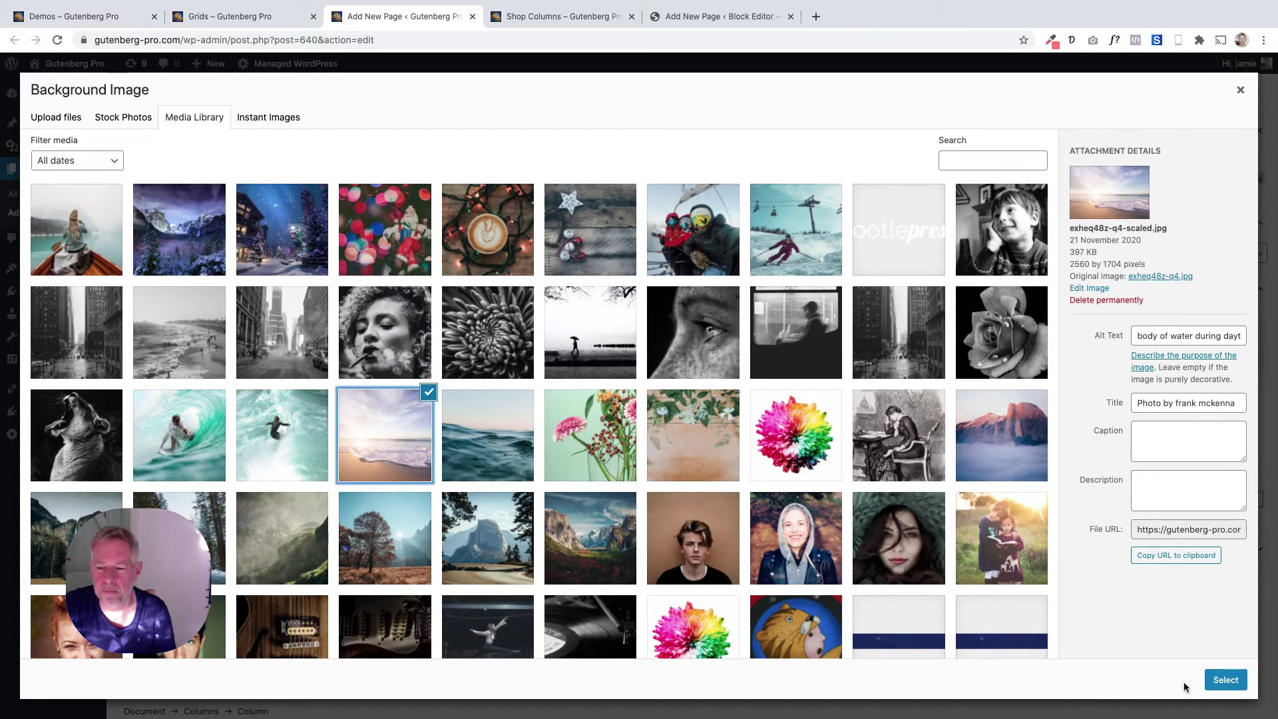
right_click(1225, 679)
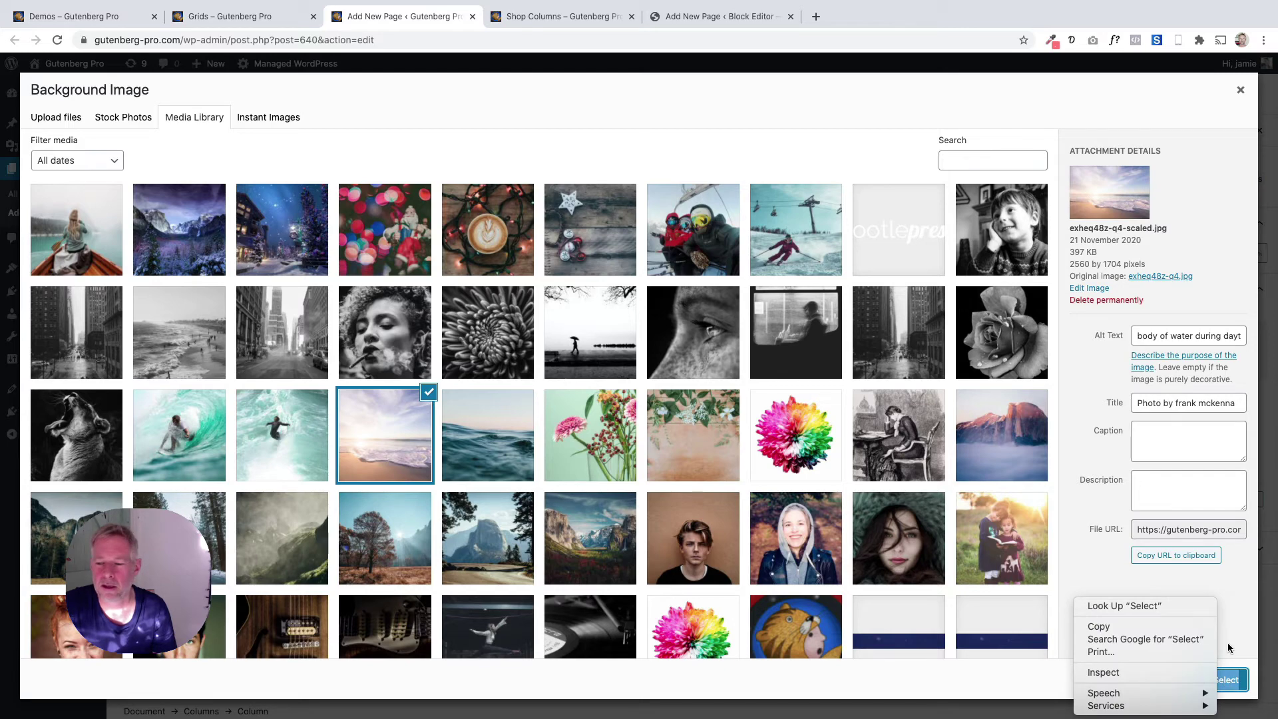
click(1228, 648)
click(1227, 680)
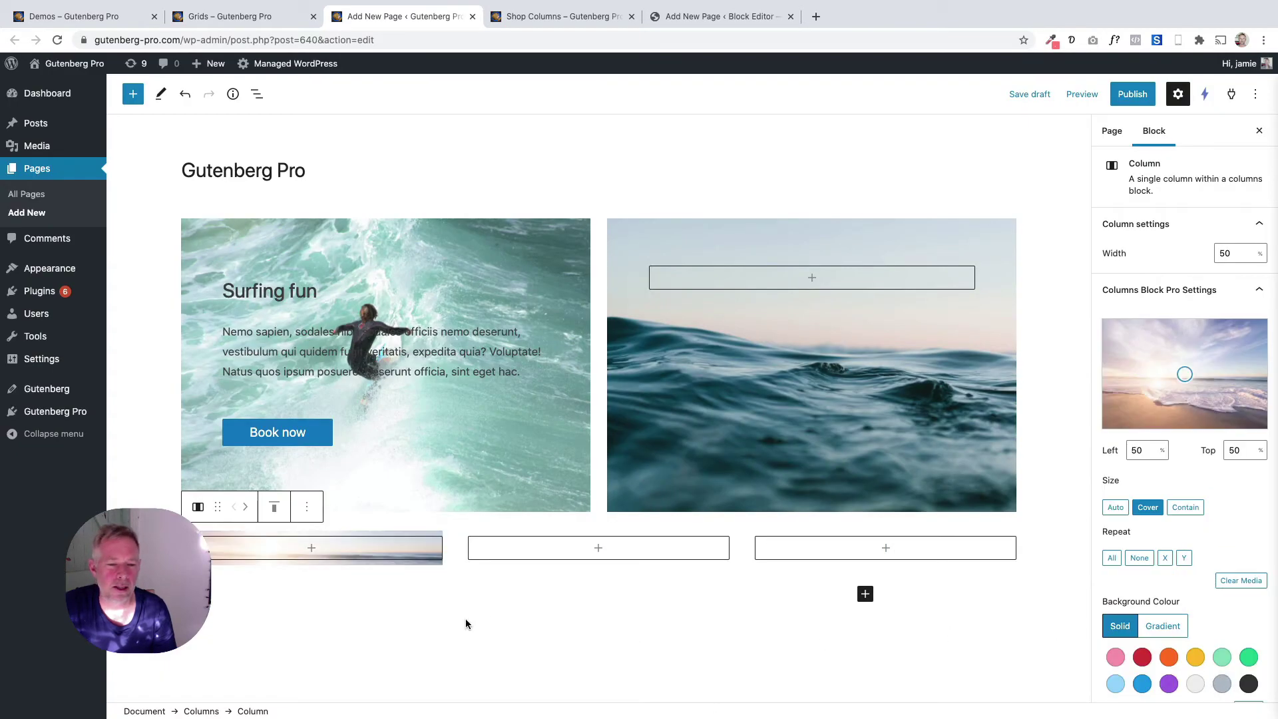
- Refer to the Grids demo and add the heading "Beach time" inside the beach photo column
click(273, 18)
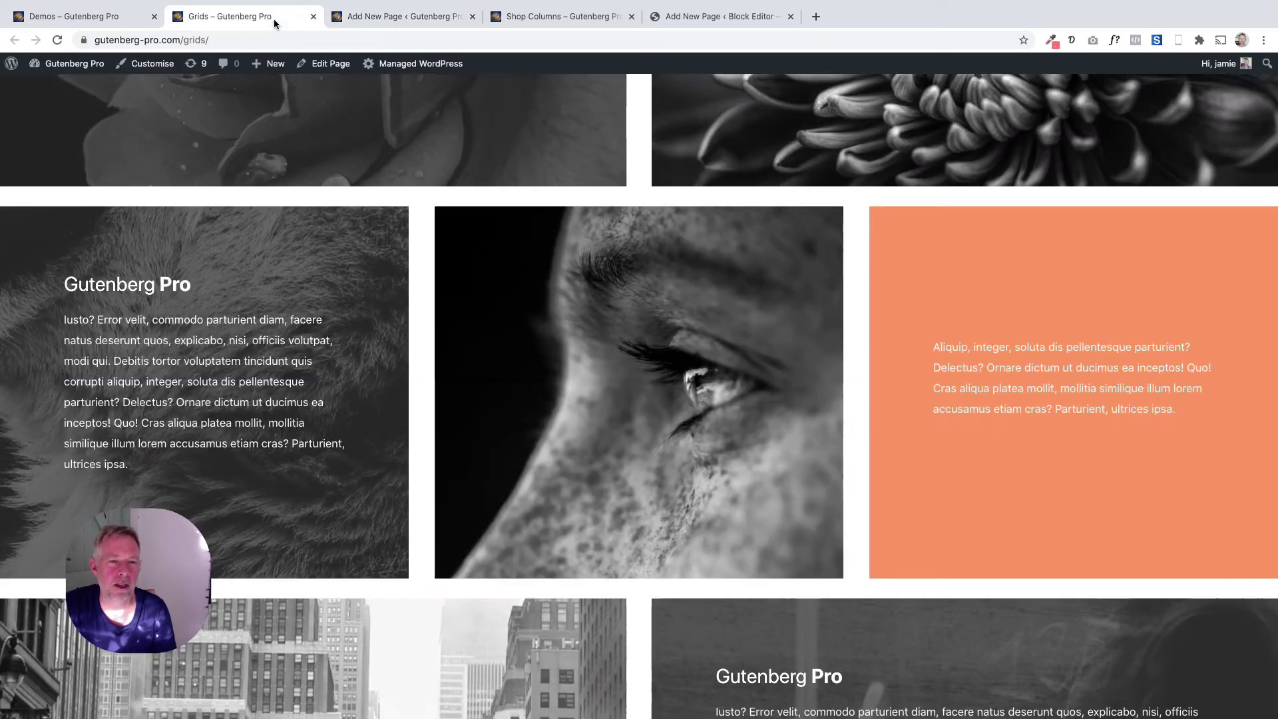
click(381, 20)
click(313, 548)
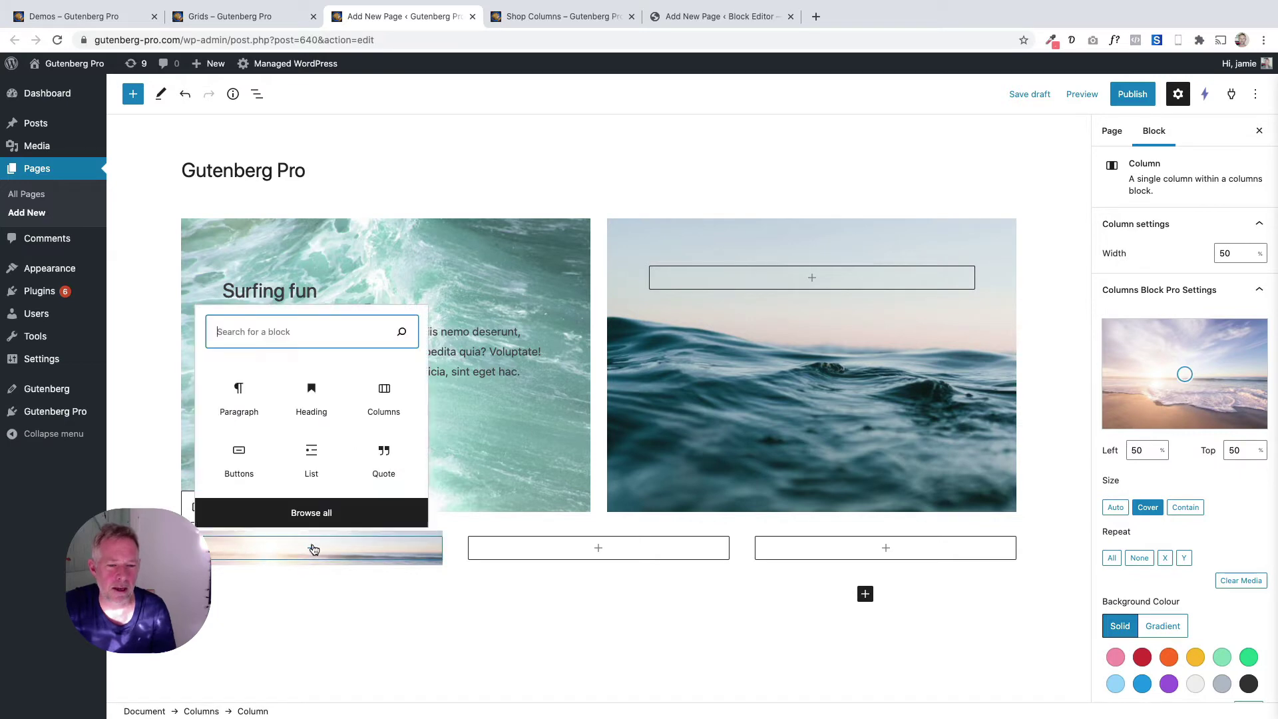
click(311, 396)
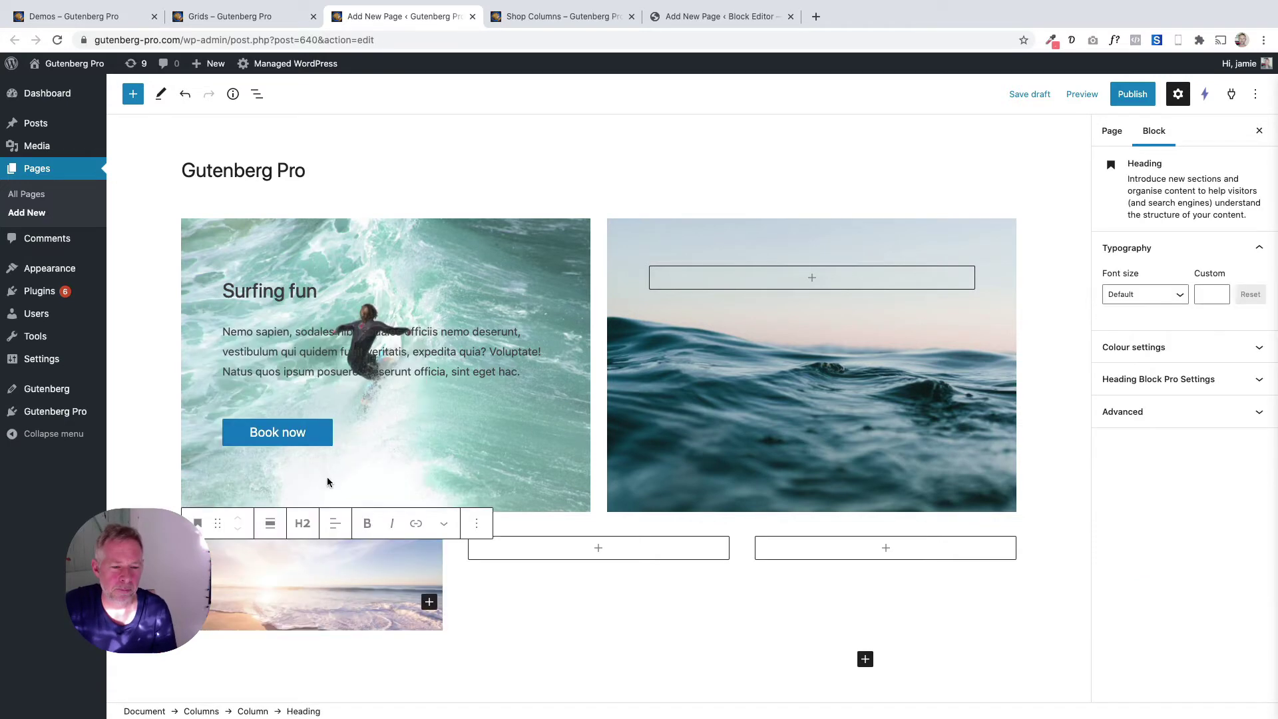
scroll(337, 527, down, 3)
text(Bea)
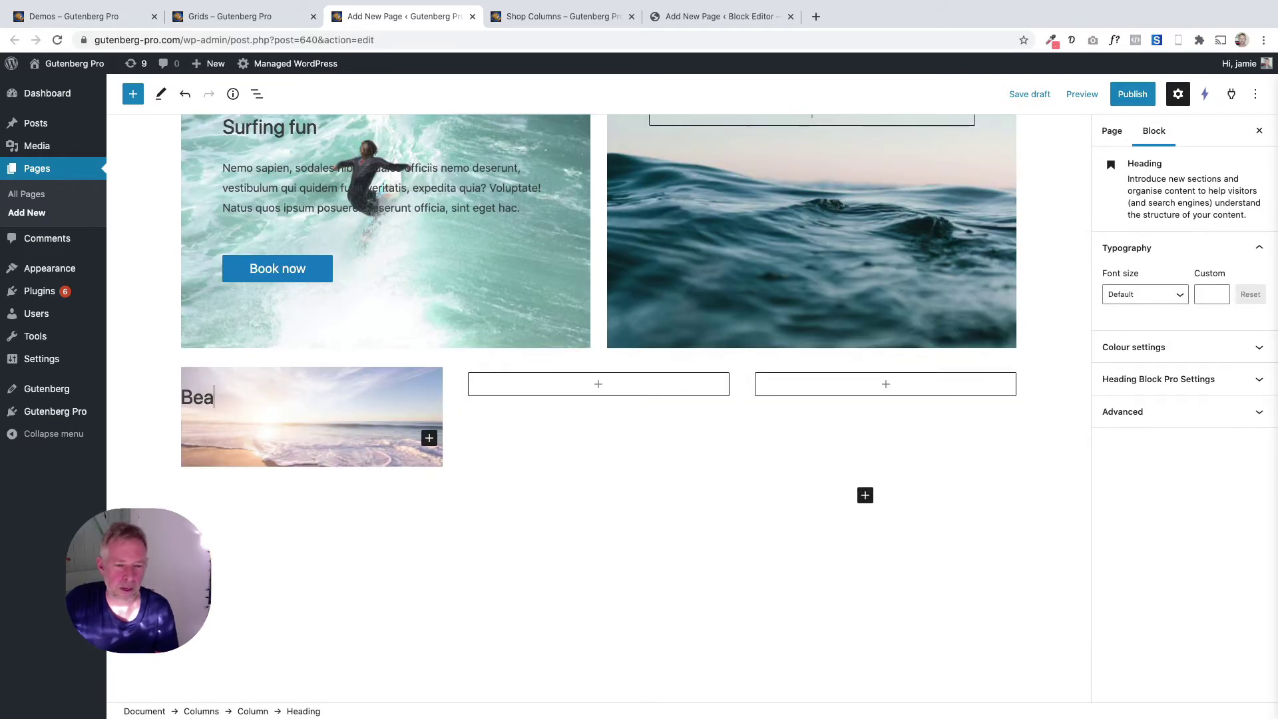
text(ch time)
- Add the "Nemo sapien" placeholder paragraph under the "Beach time" heading, followed by a button labelled "Get in touch"
key(Return)
text(Nemo sapien, sodales nibh sodales officiis nemo deserunt, vestibulum qui quidem fugit veritatis, expedita quia? Voluptate! Natus quos ipsum posuere. Deserunt officia, sint eget hac.)
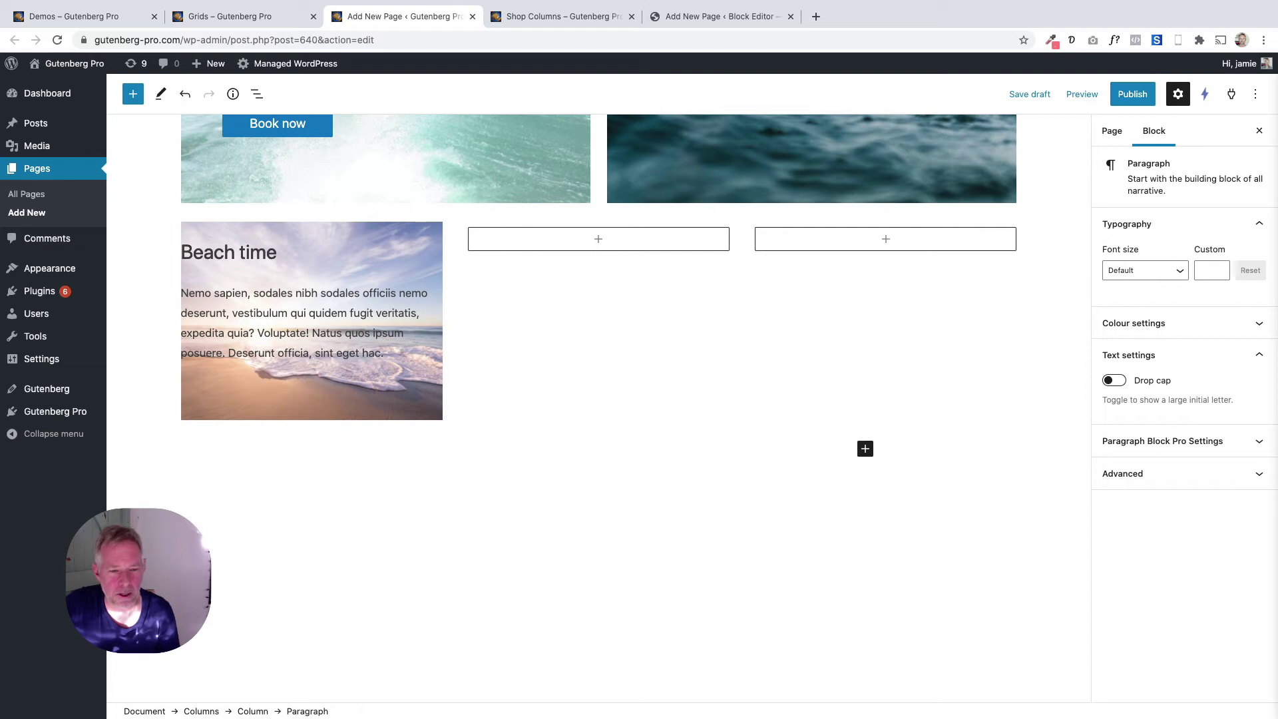
text(/)
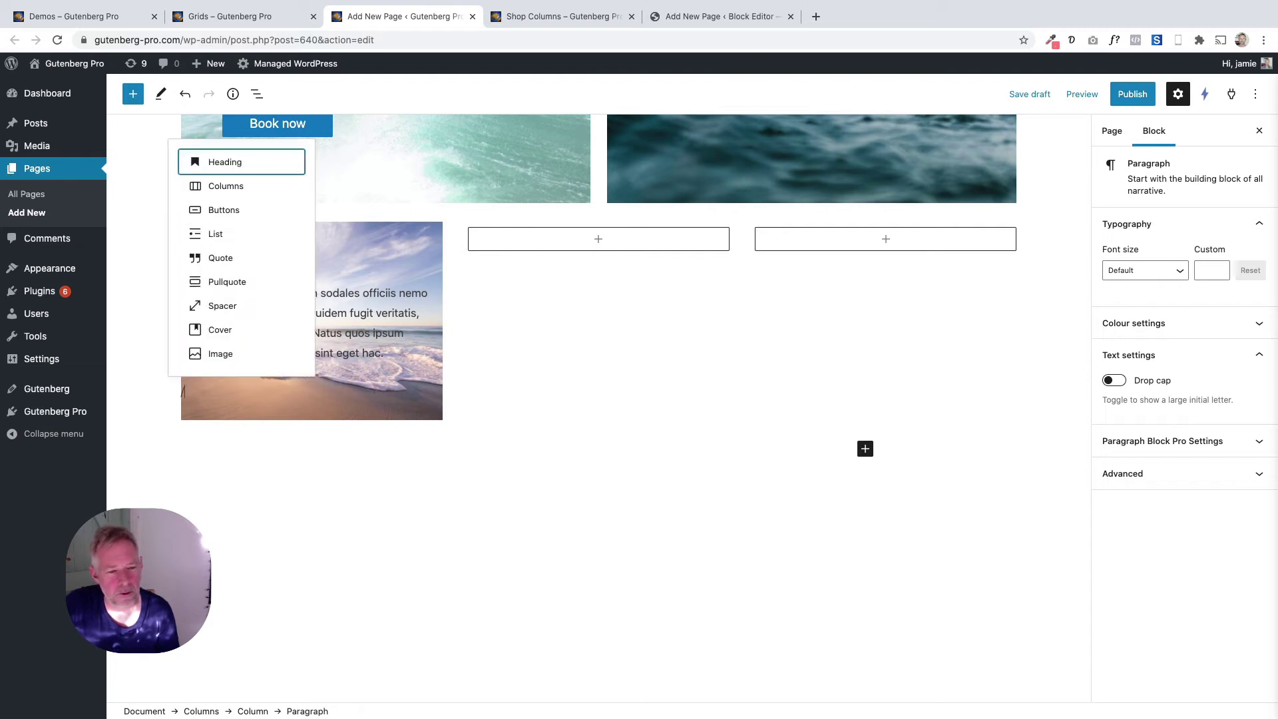
text(but)
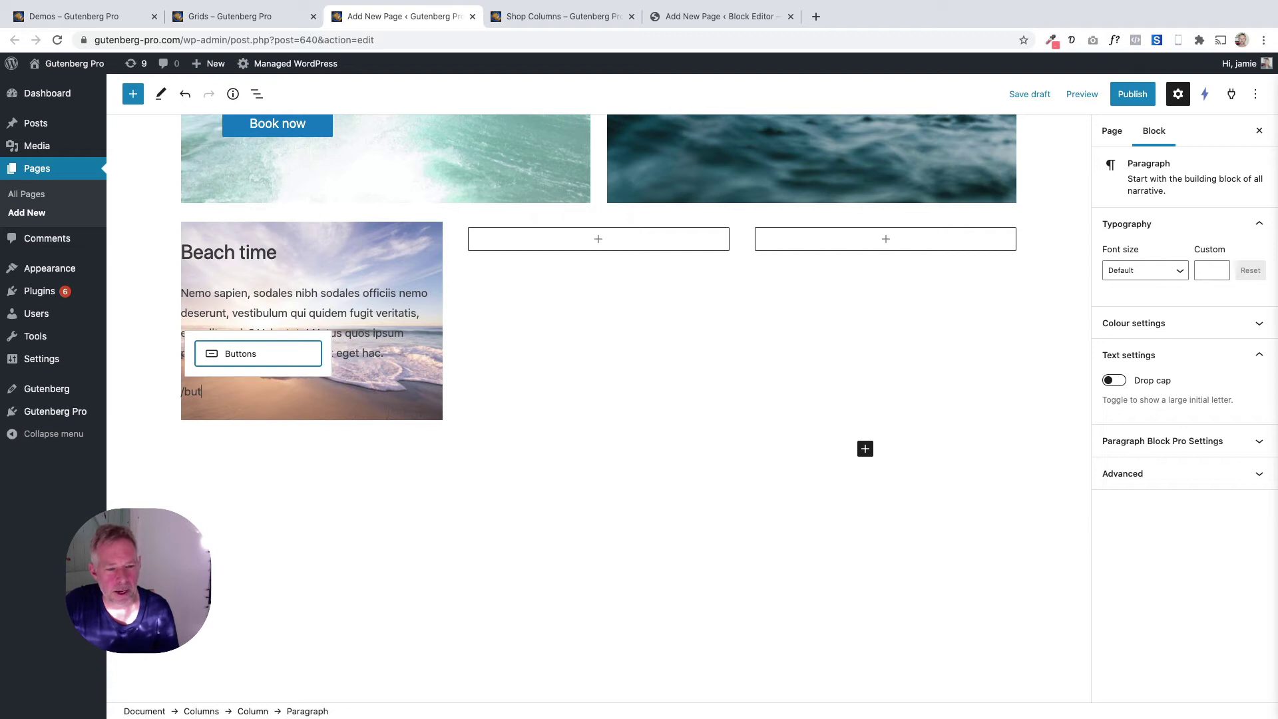
click(225, 354)
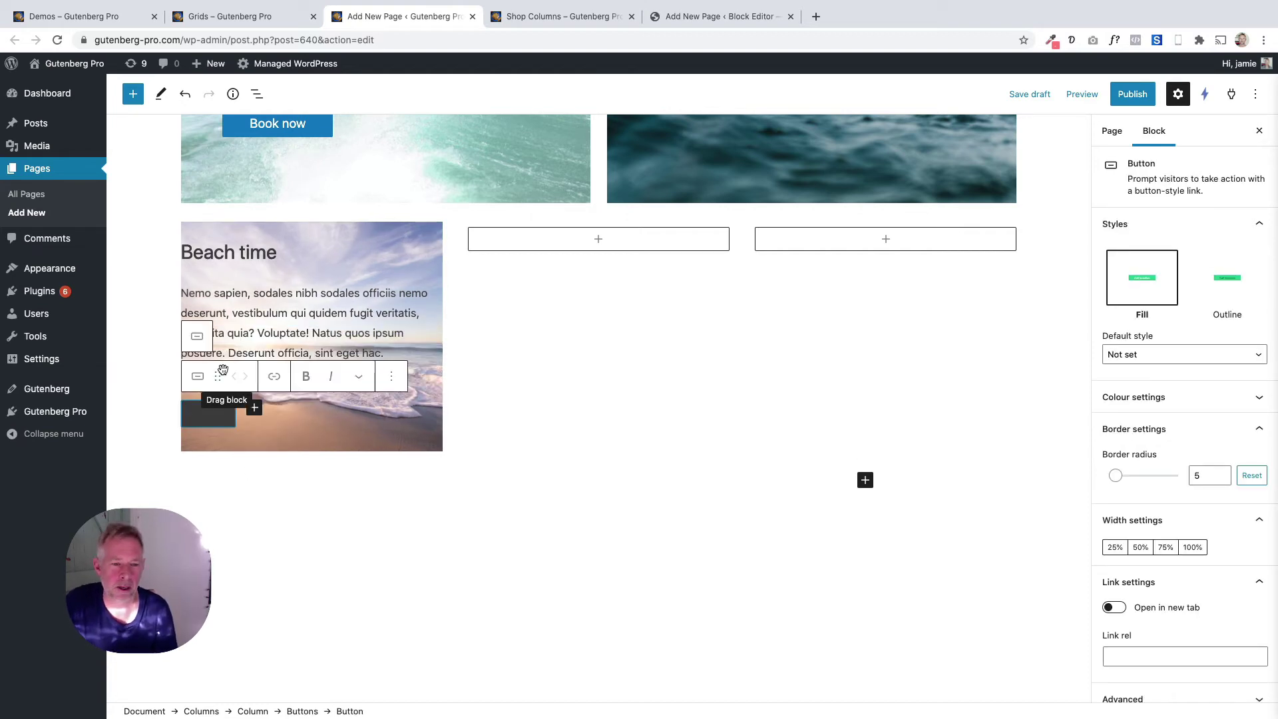
scroll(223, 370, down, 1)
text(Get in tou)
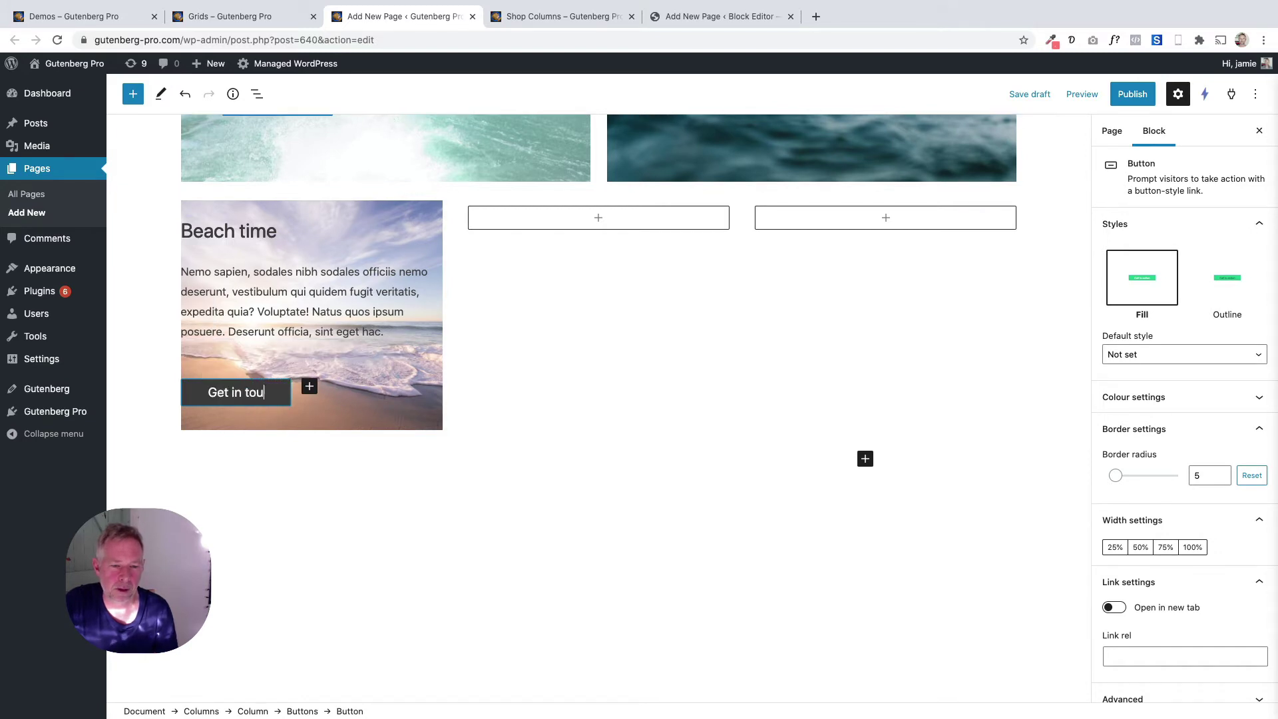
text(ch)
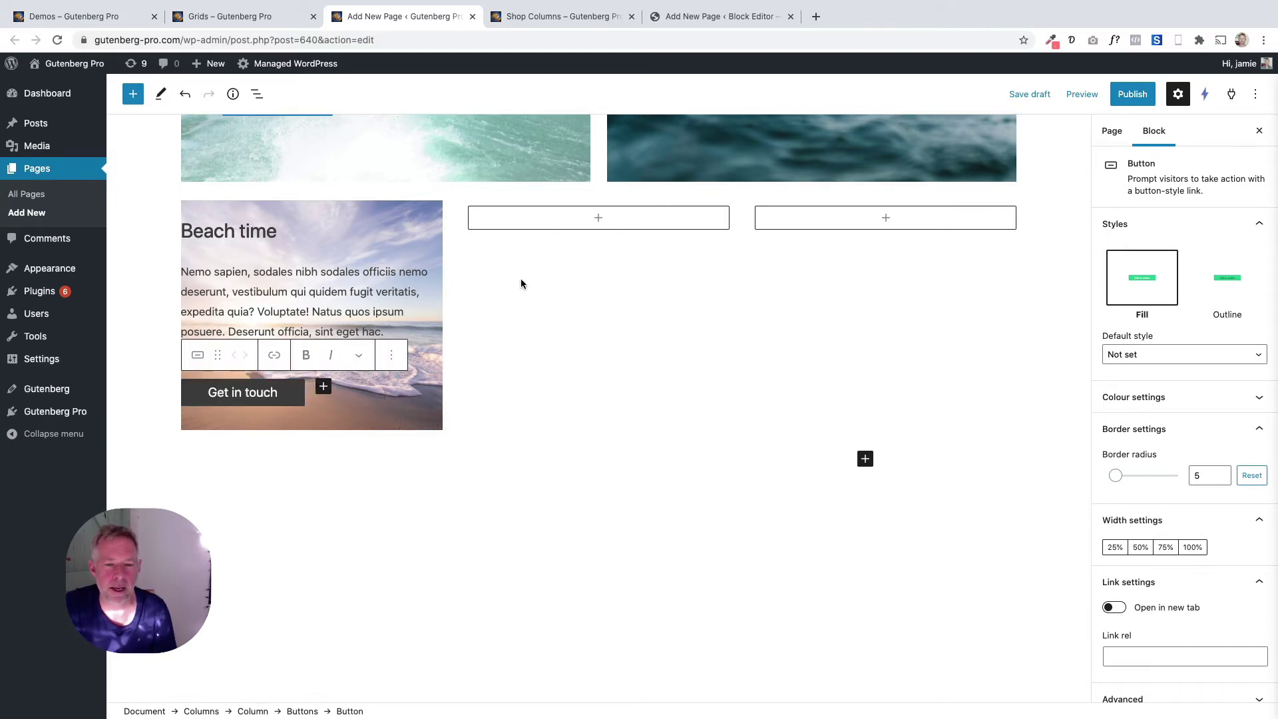
- Set the ocean photo 6arttluciua-scaled.jpg from the Media Library as the background image of the three-column row's middle column
click(525, 236)
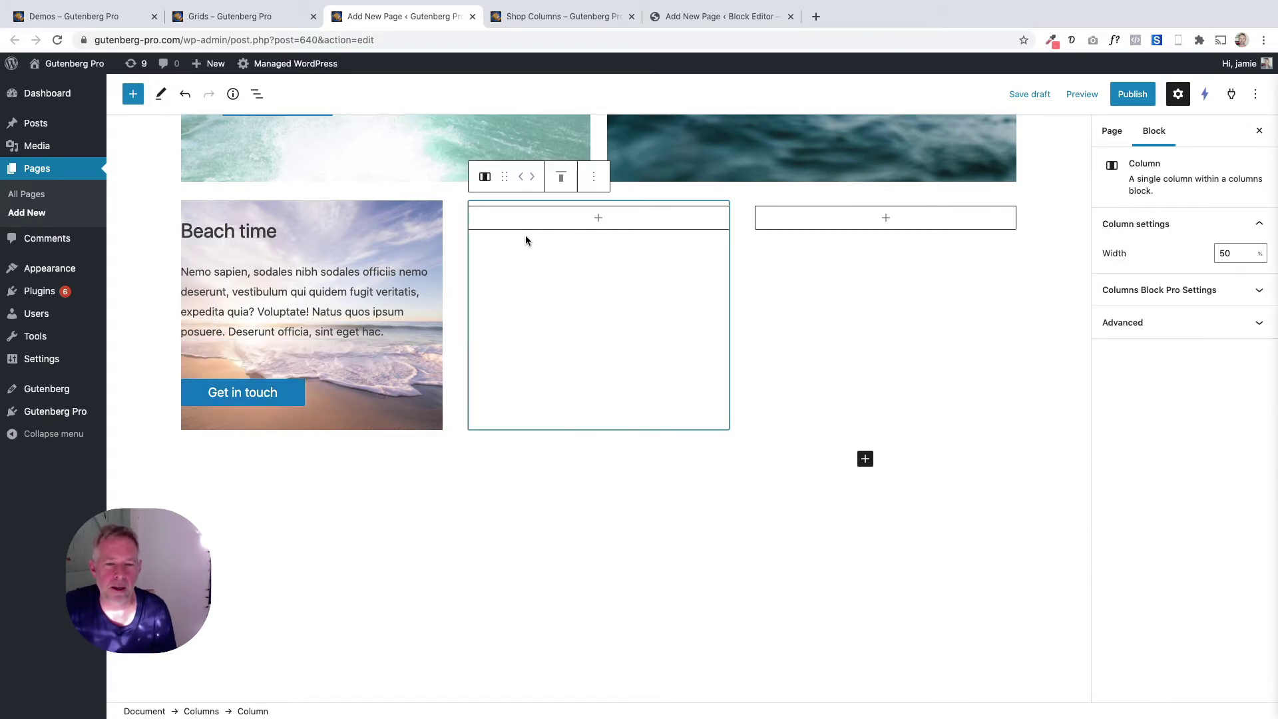
click(259, 18)
click(400, 16)
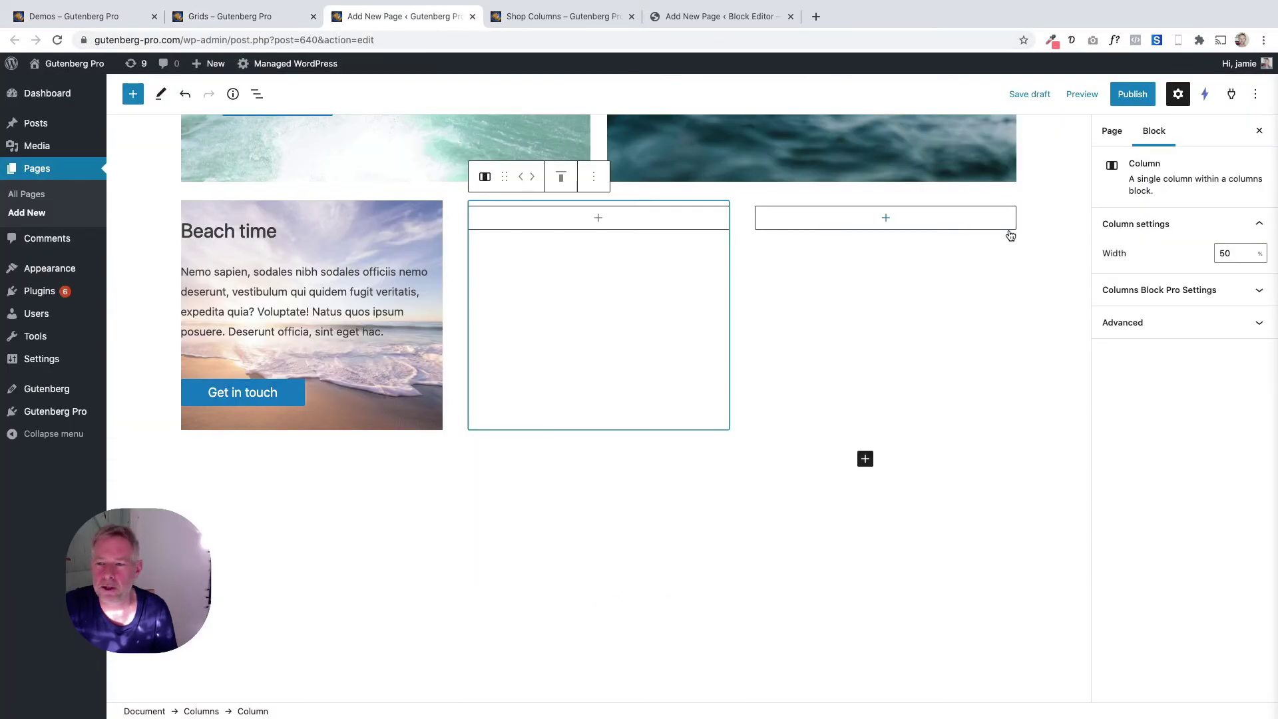
click(1191, 291)
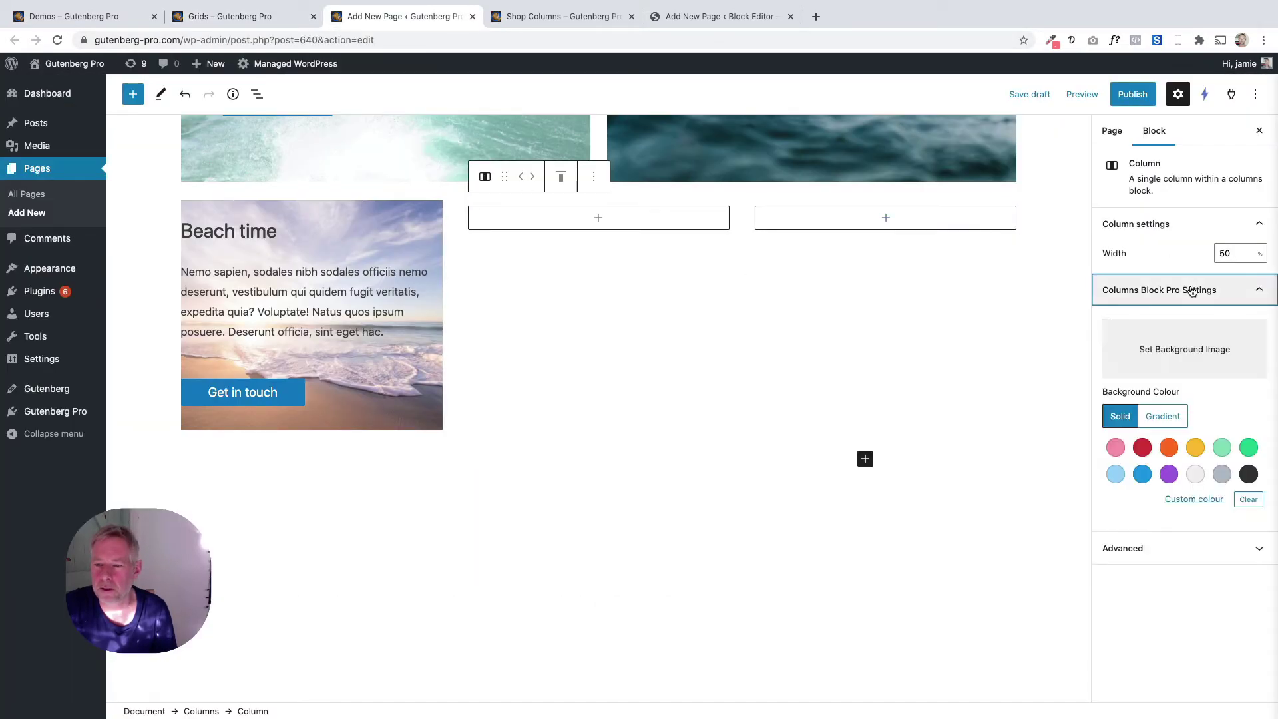
click(1172, 346)
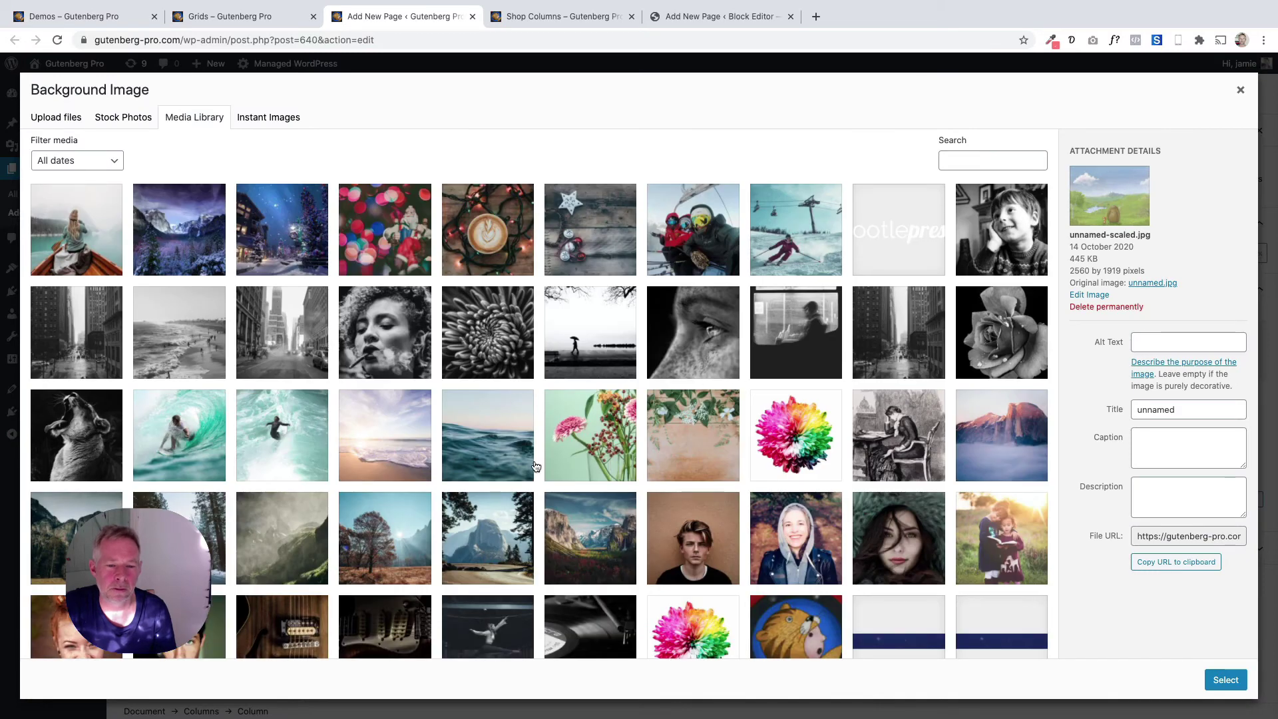
click(492, 446)
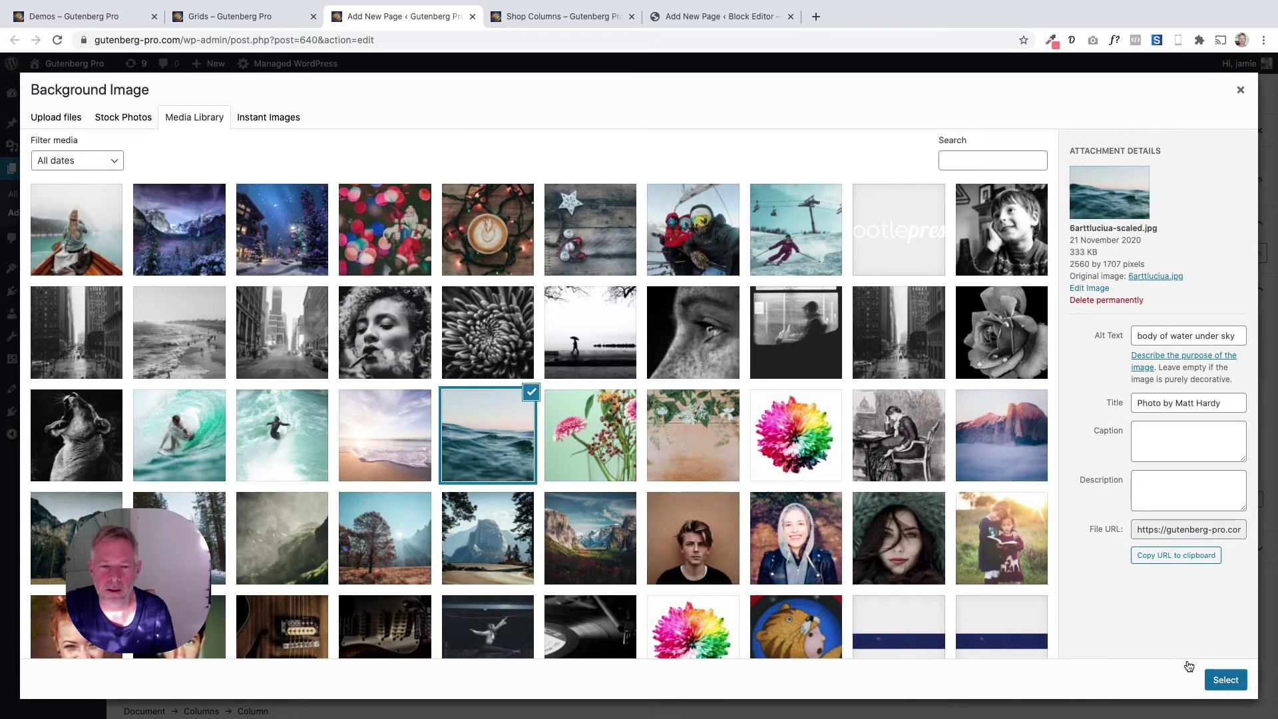
click(1225, 680)
- Set the lone tree photo from the Media Library as the background image of the row's third column
scroll(853, 529, up, 3)
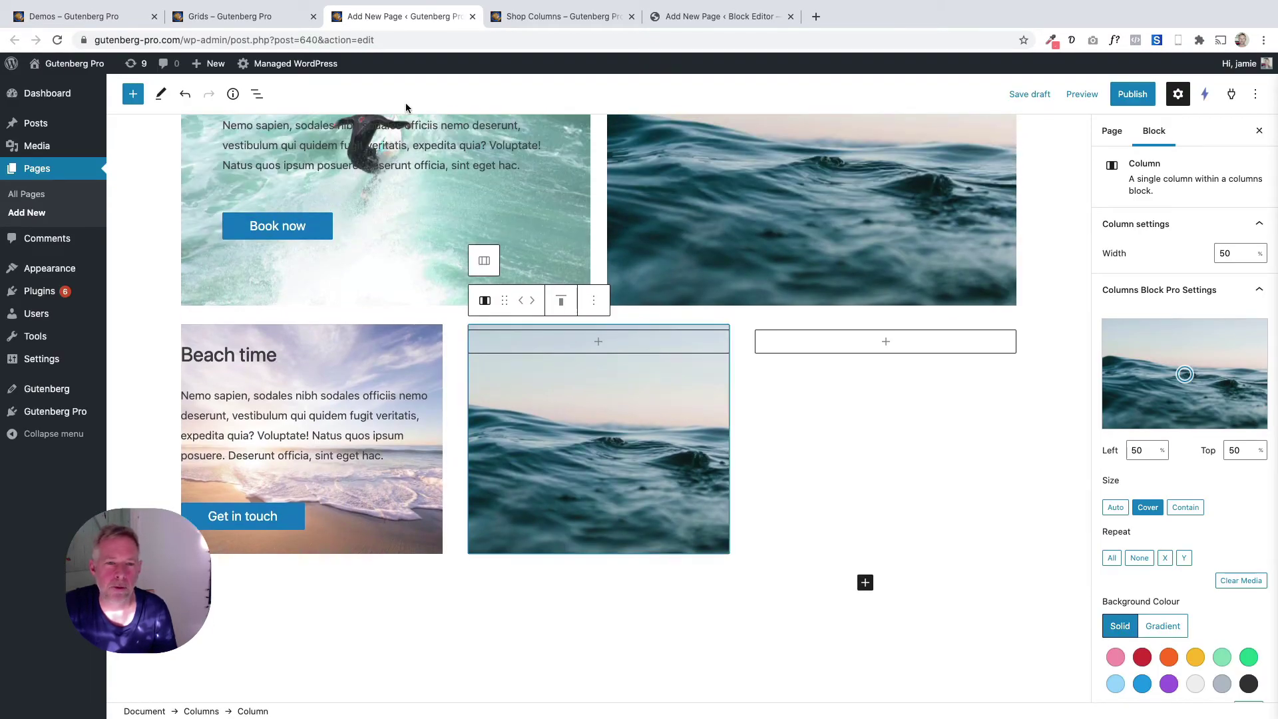
click(836, 362)
click(1217, 296)
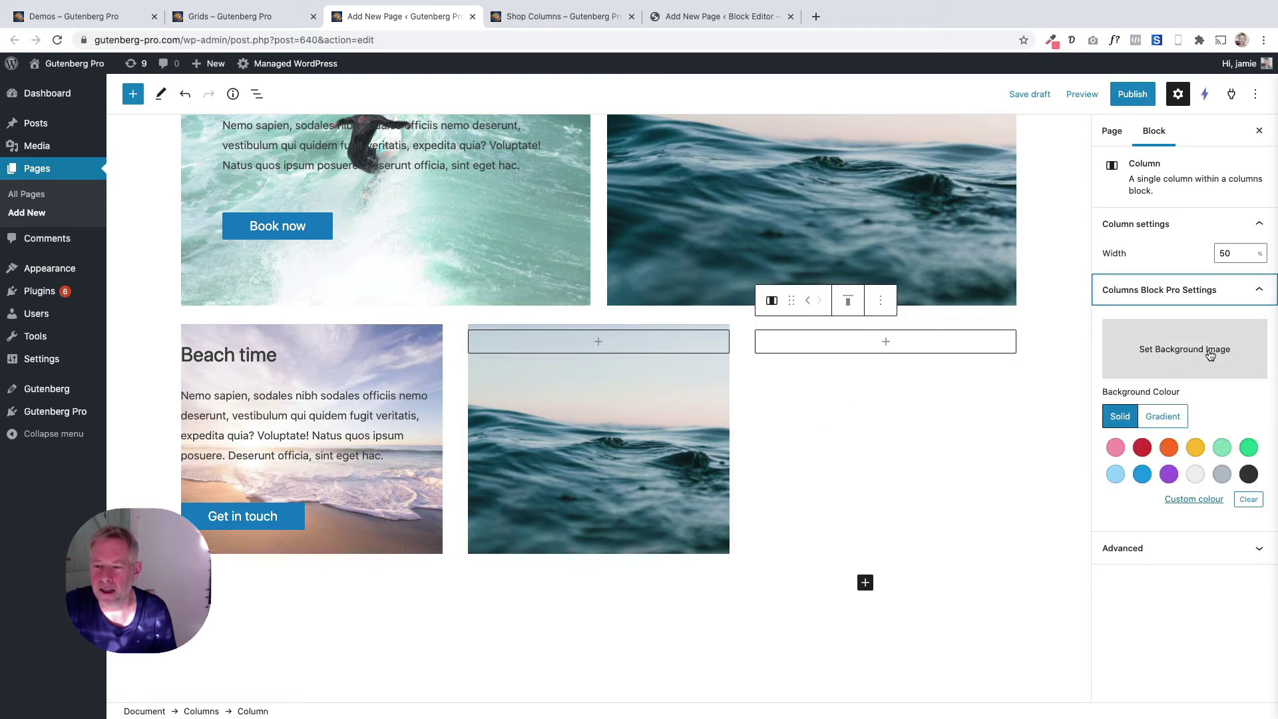
click(1212, 352)
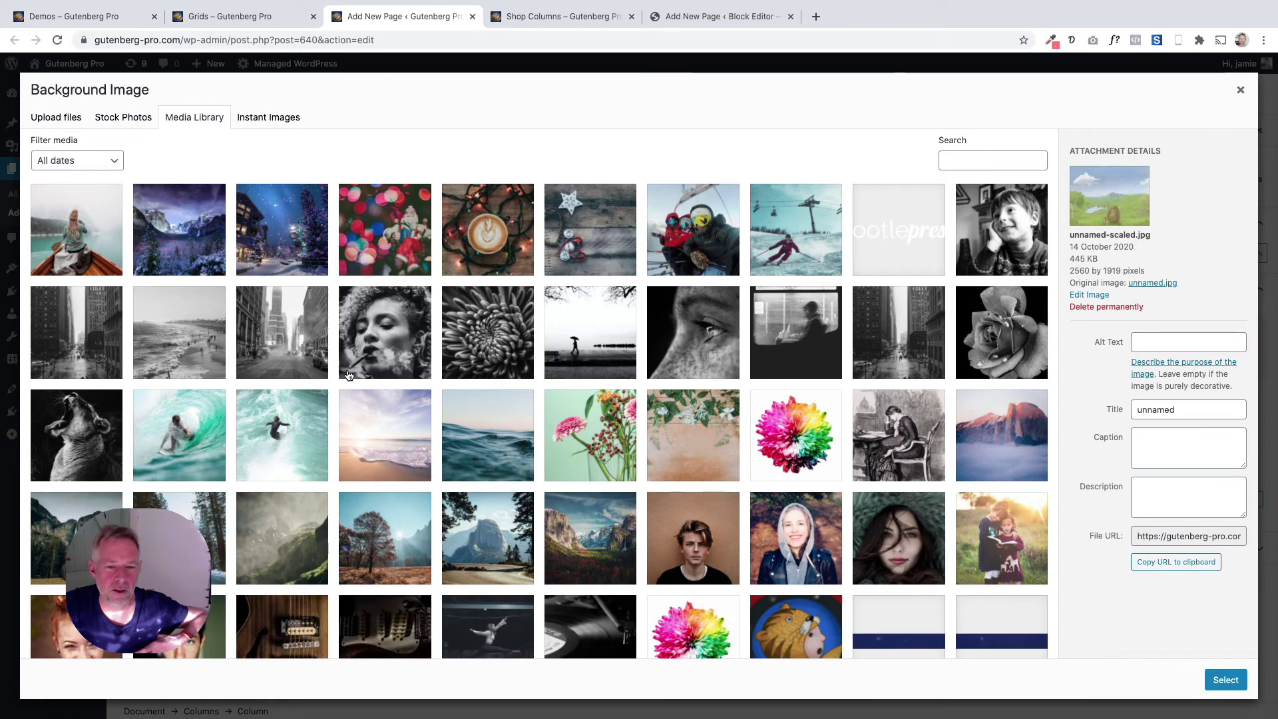
click(408, 532)
click(1211, 680)
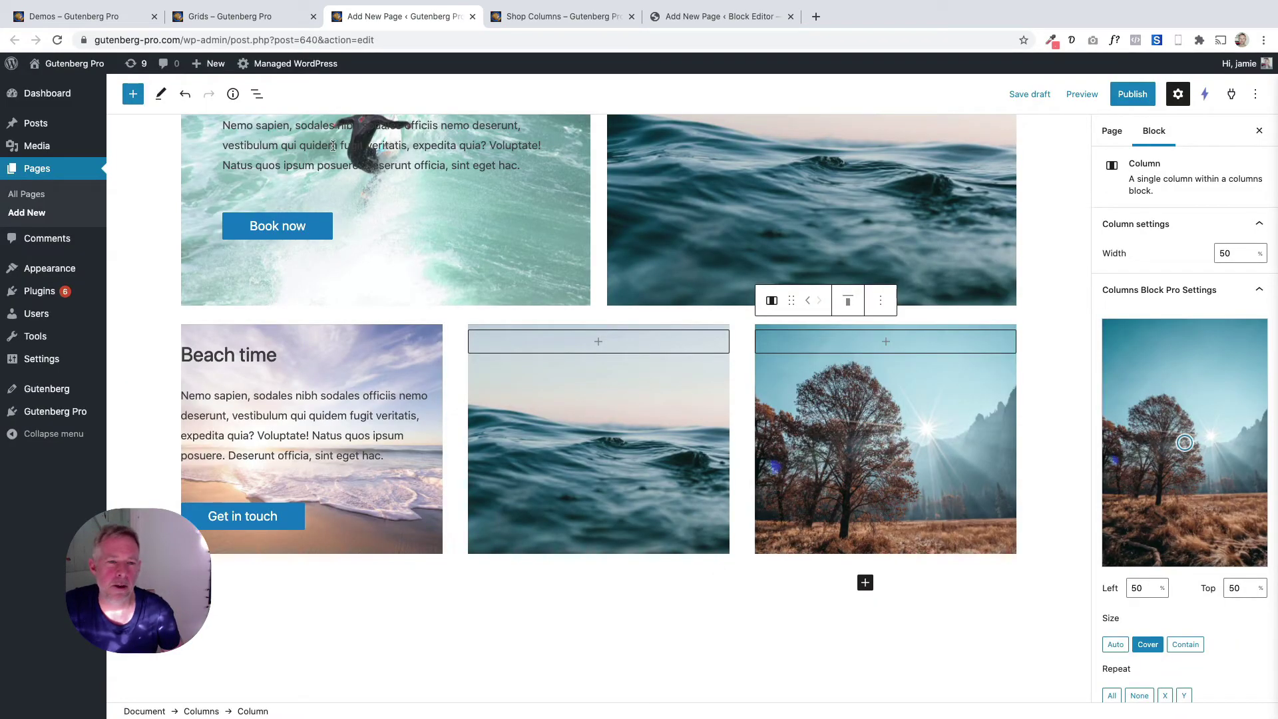
- Following the Grids demo, clear the third column's background image and give it a solid Luminous vivid orange background
click(232, 16)
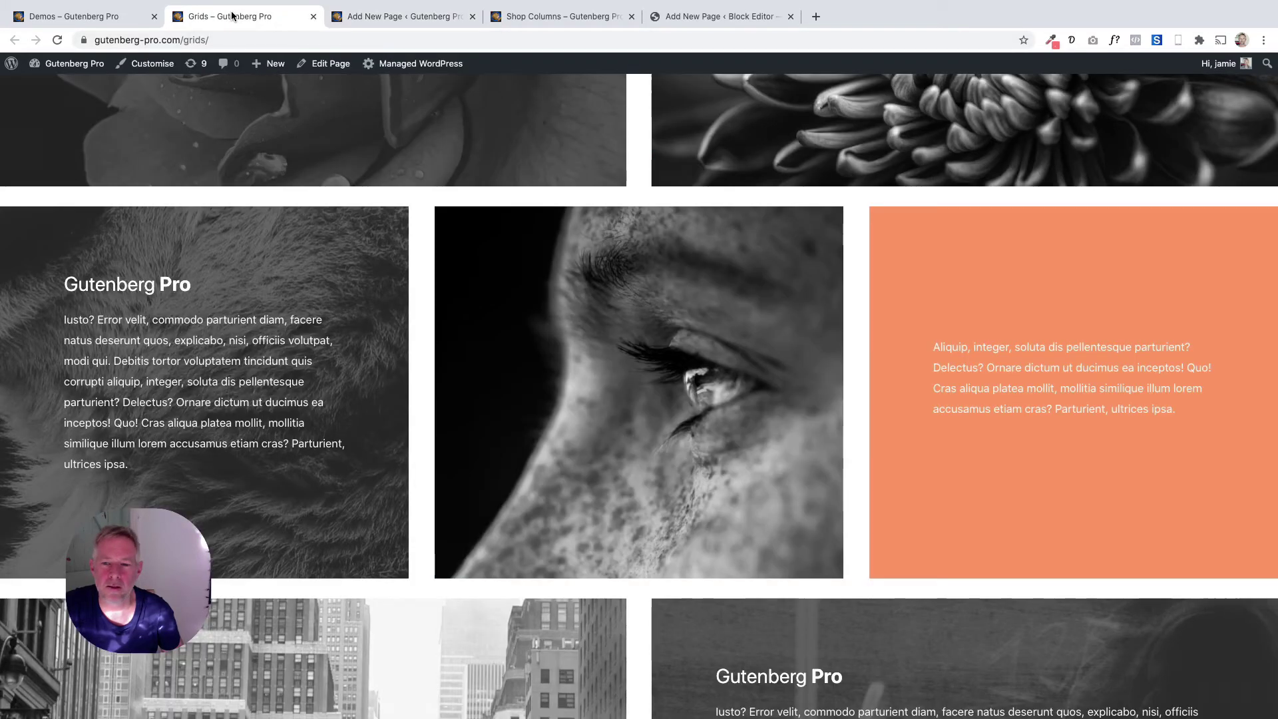
click(394, 20)
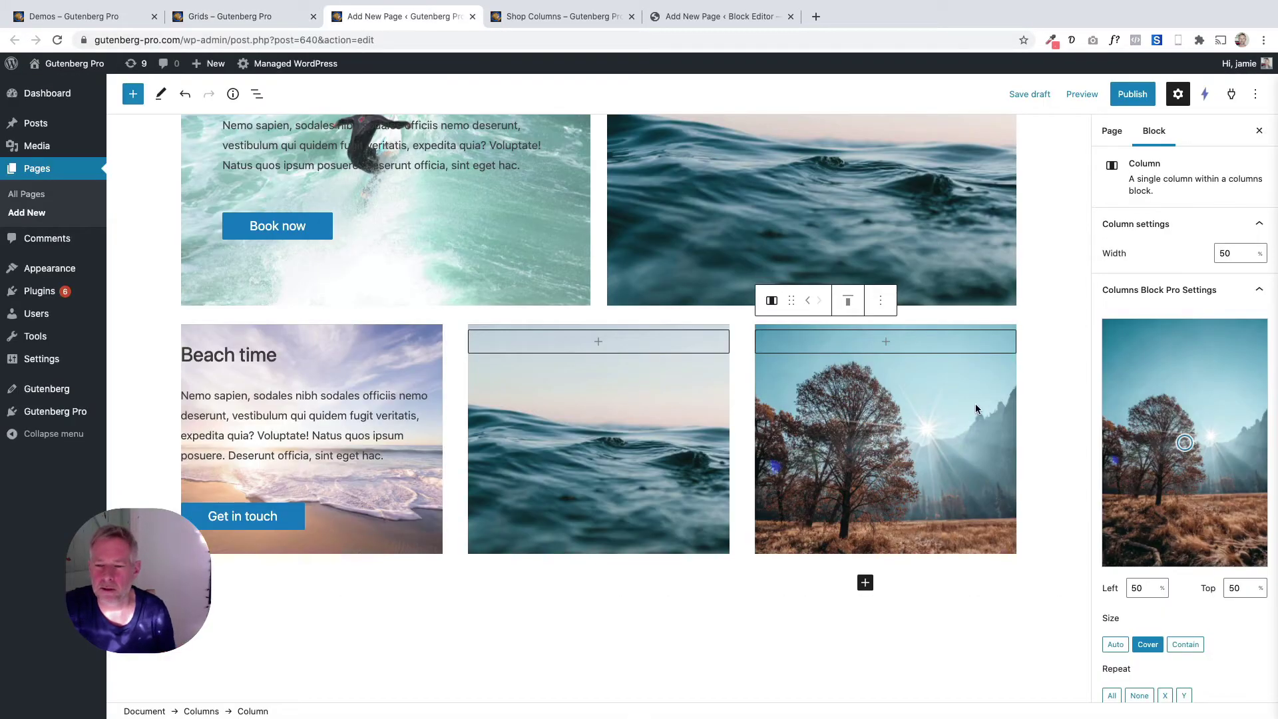
scroll(1166, 531, down, 3)
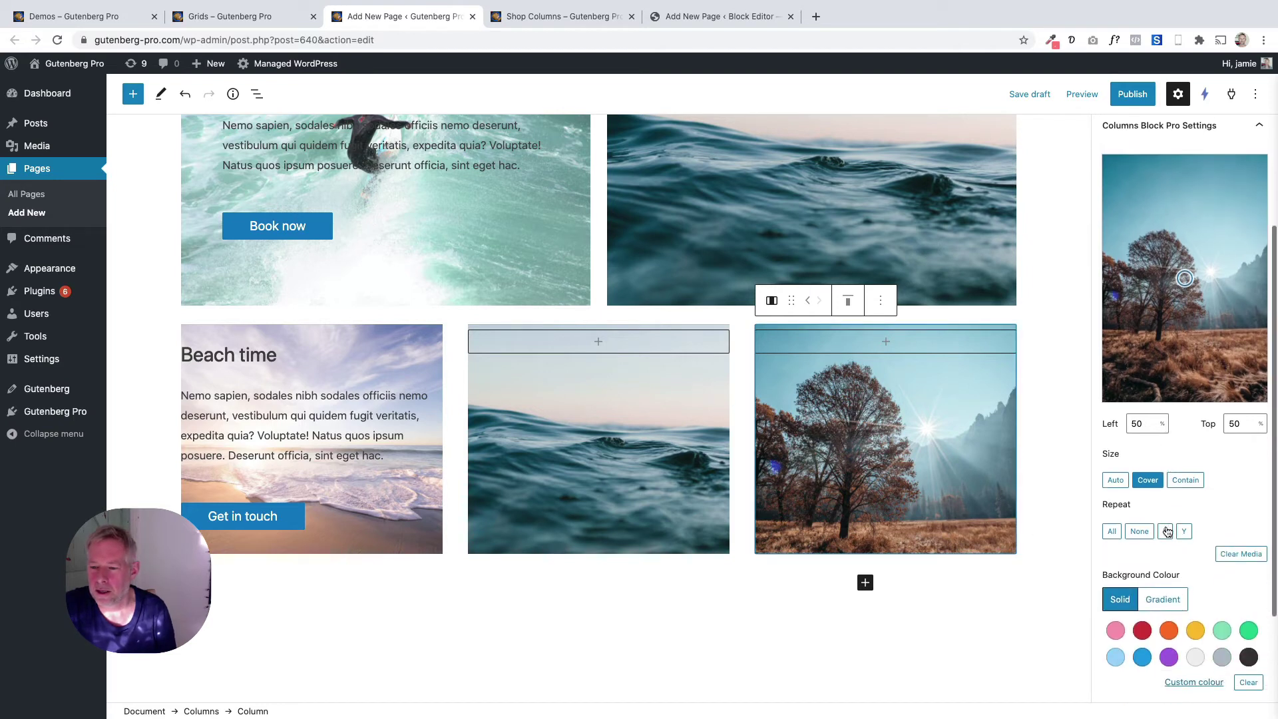
click(1236, 554)
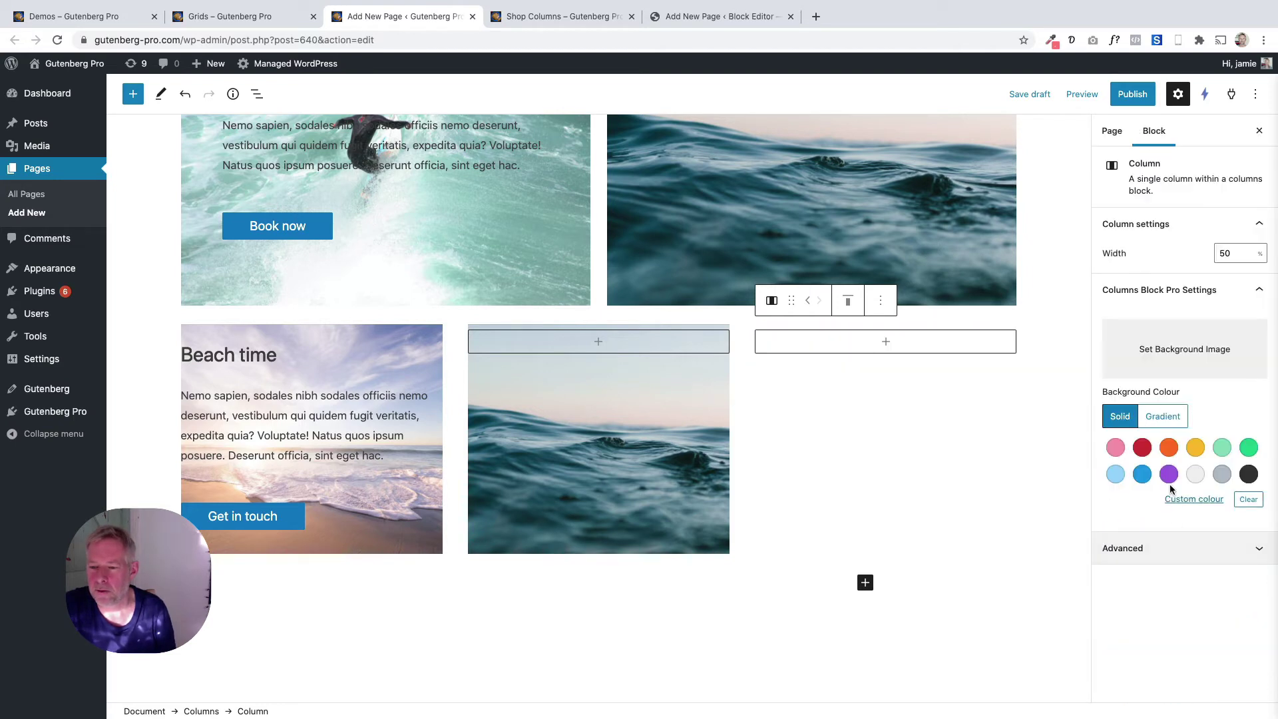
click(1169, 447)
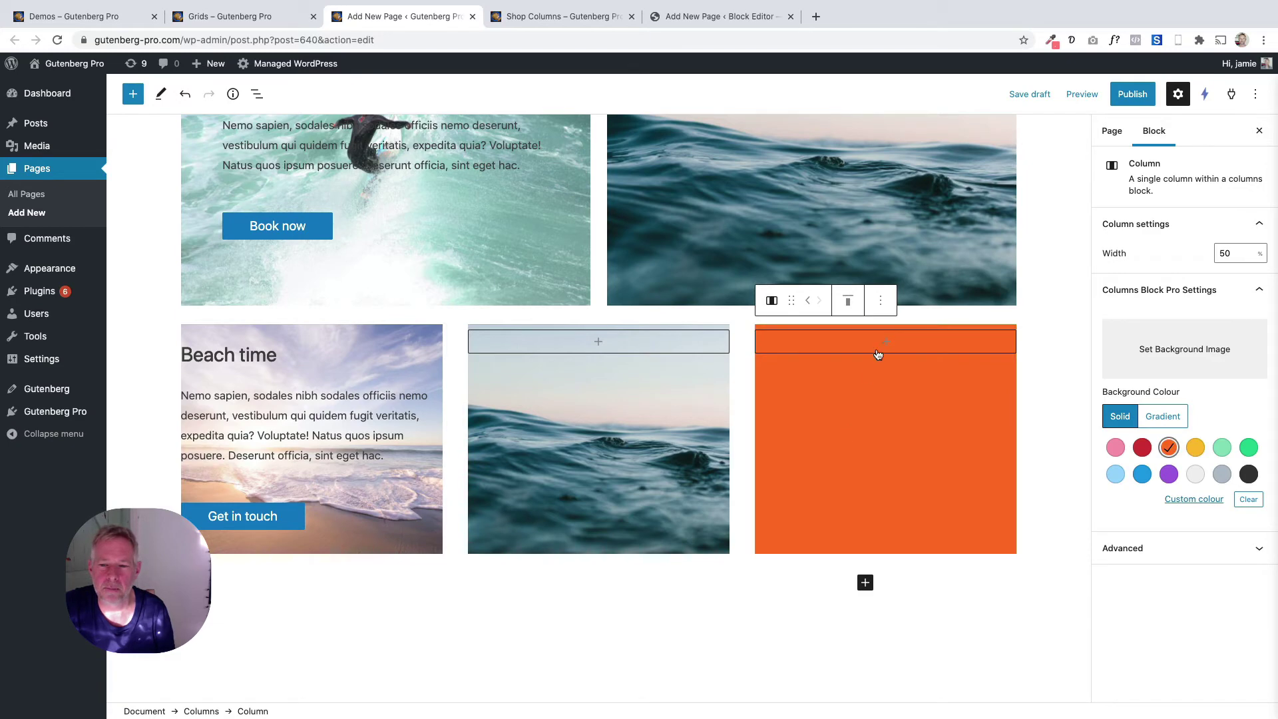
- Add the "Nemo sapien" placeholder paragraph to the orange column as in the Grids demo, and make its text white
click(303, 16)
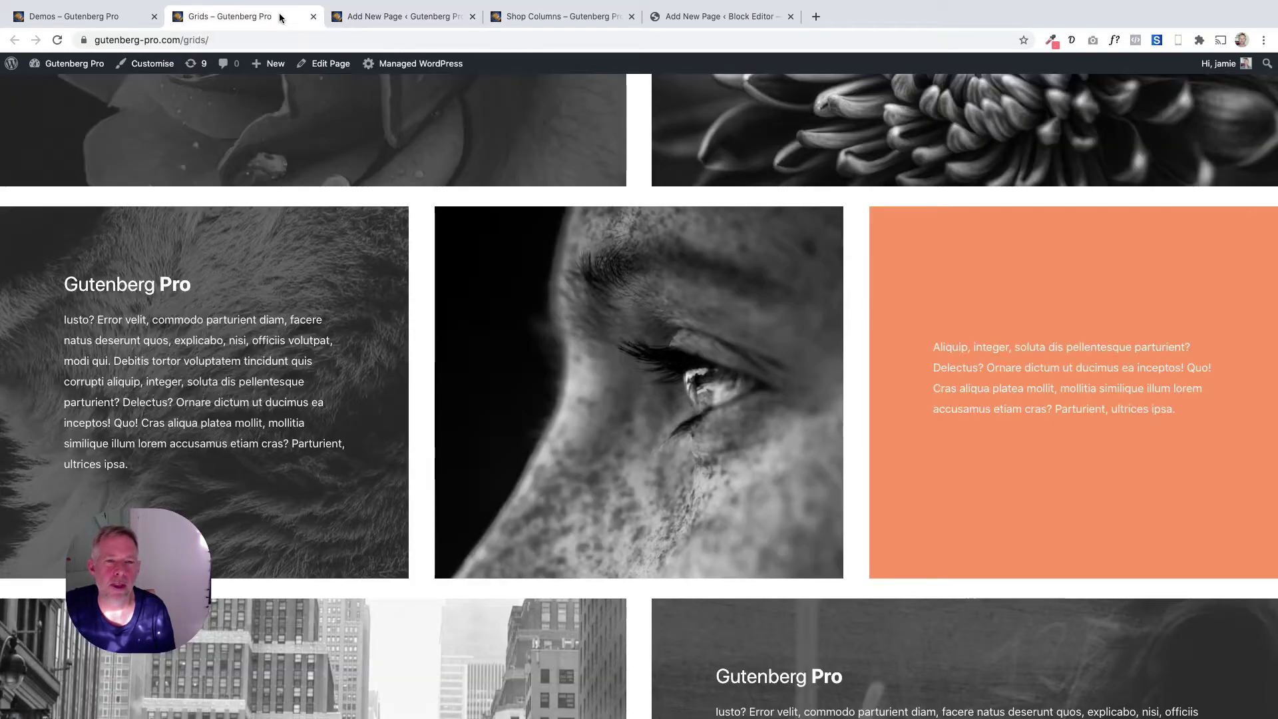
click(373, 16)
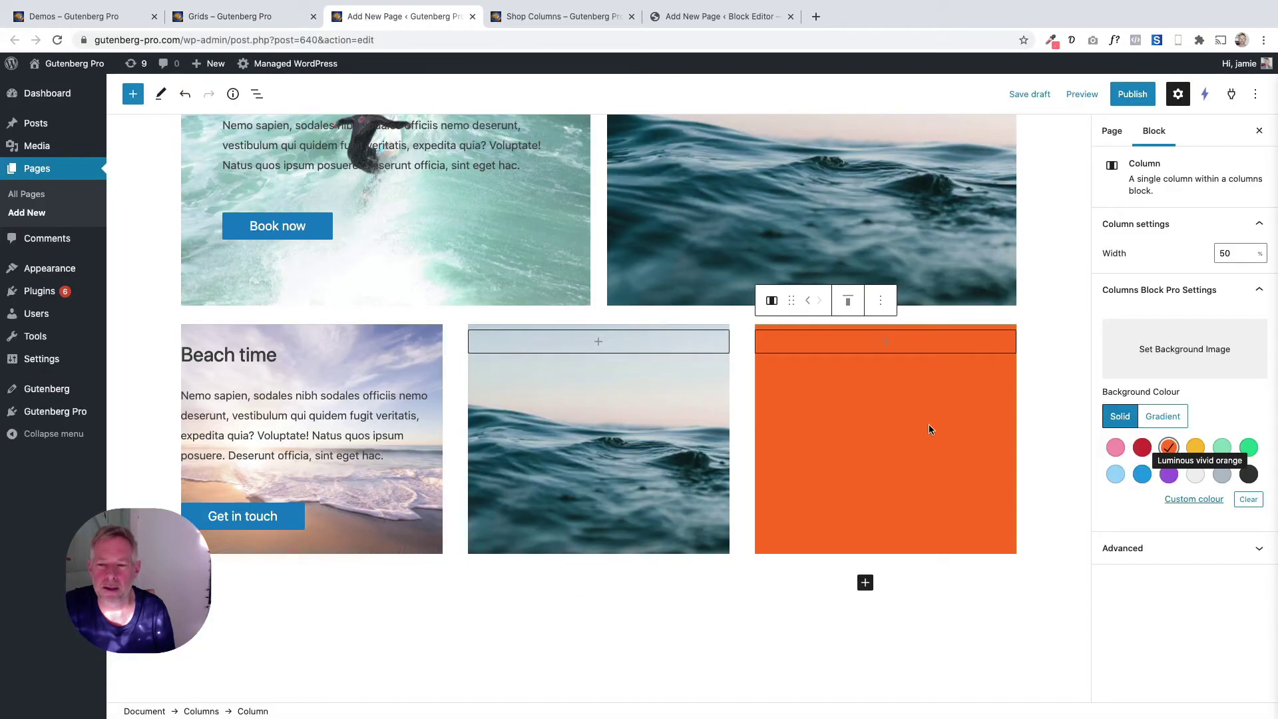
click(880, 342)
click(815, 447)
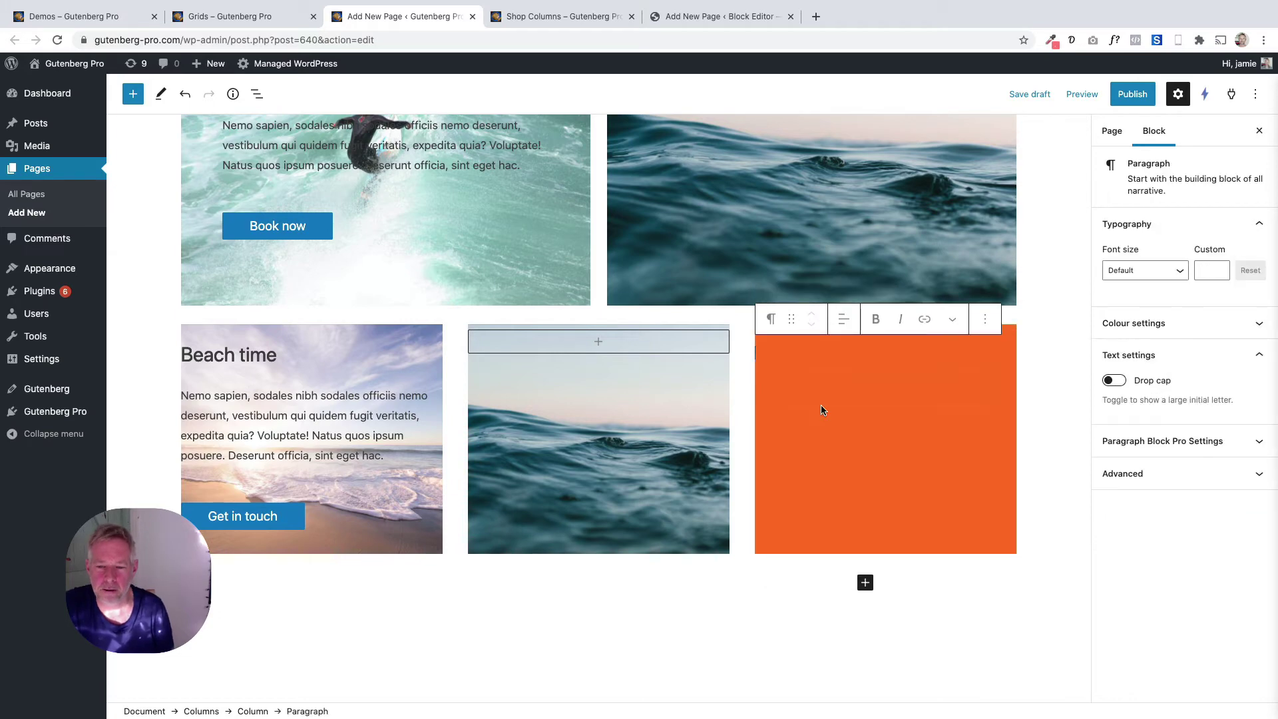
text(Nemo sapien, sodales nibh sodales officiis nemo deserunt, vestibulum qui quidem fugit veritatis, expedita quia? Voluptate! Natus quos ipsum posuere. Deserunt officia, sint eget hac.)
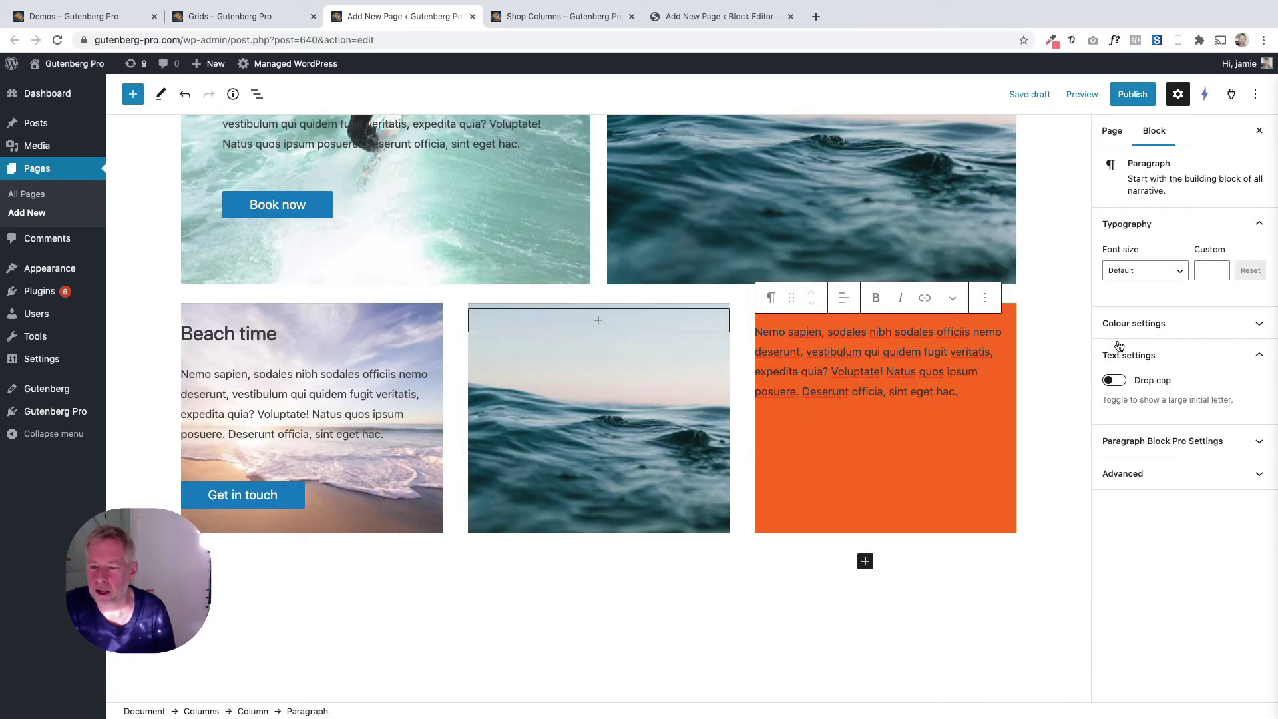
click(1132, 325)
click(1168, 377)
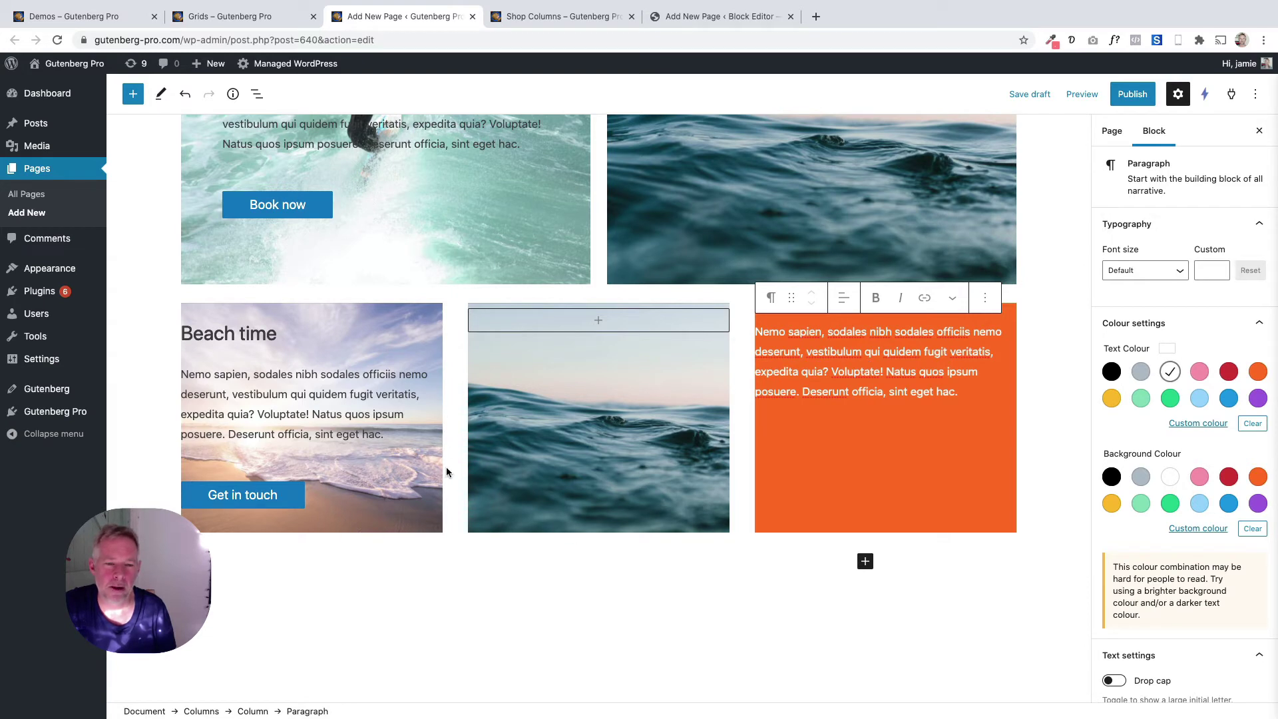
- Select the three-column row's parent Columns block and set a linked inner padding of 5% on all four sides
click(310, 314)
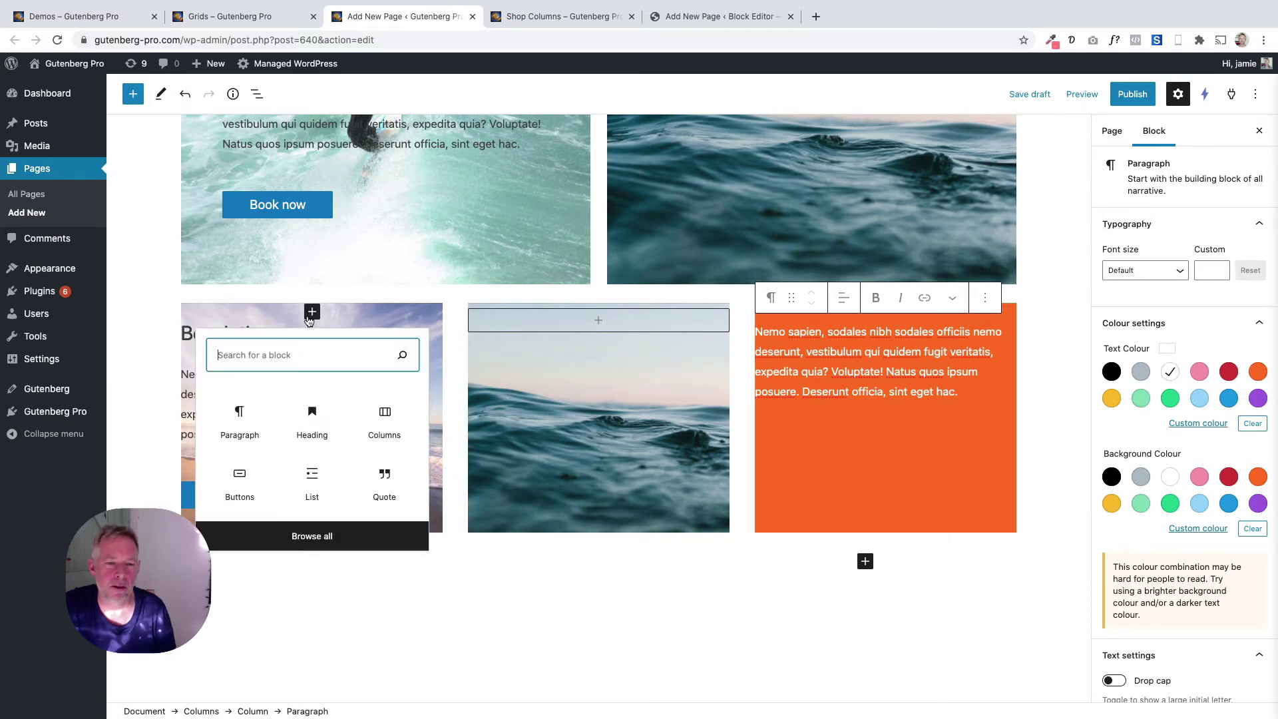
click(455, 364)
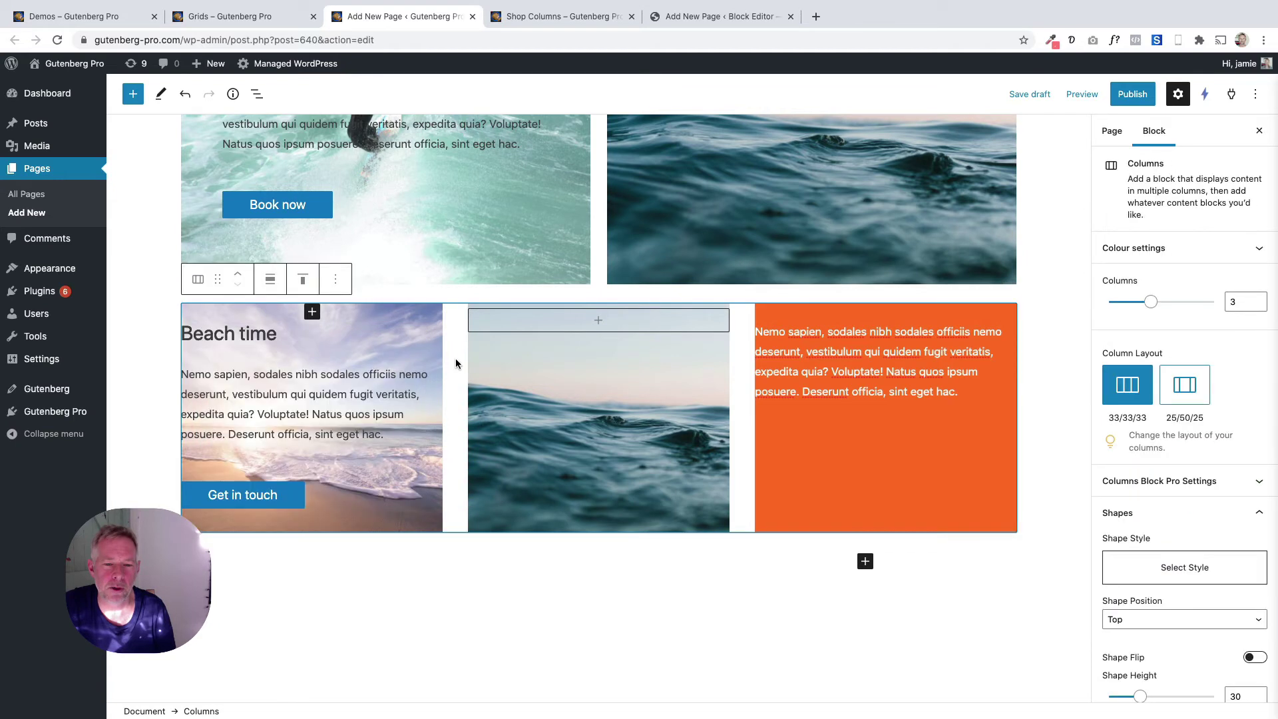
click(257, 94)
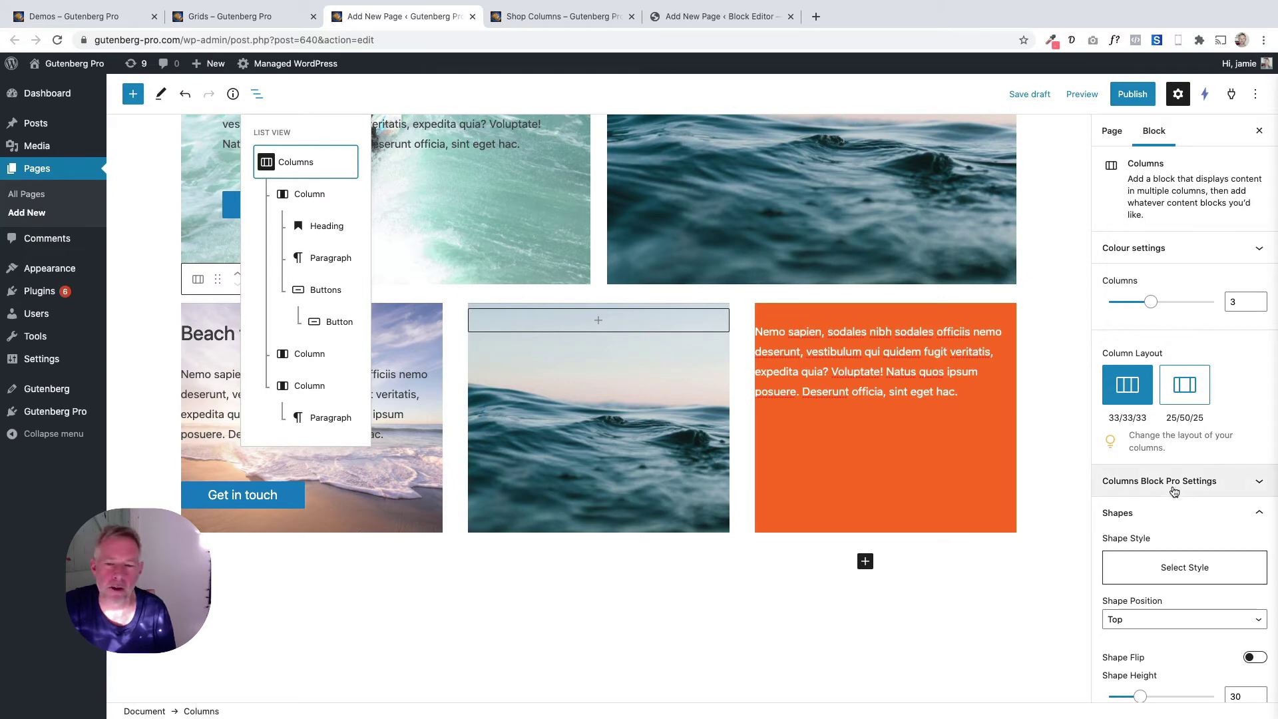
scroll(1165, 589, down, 2)
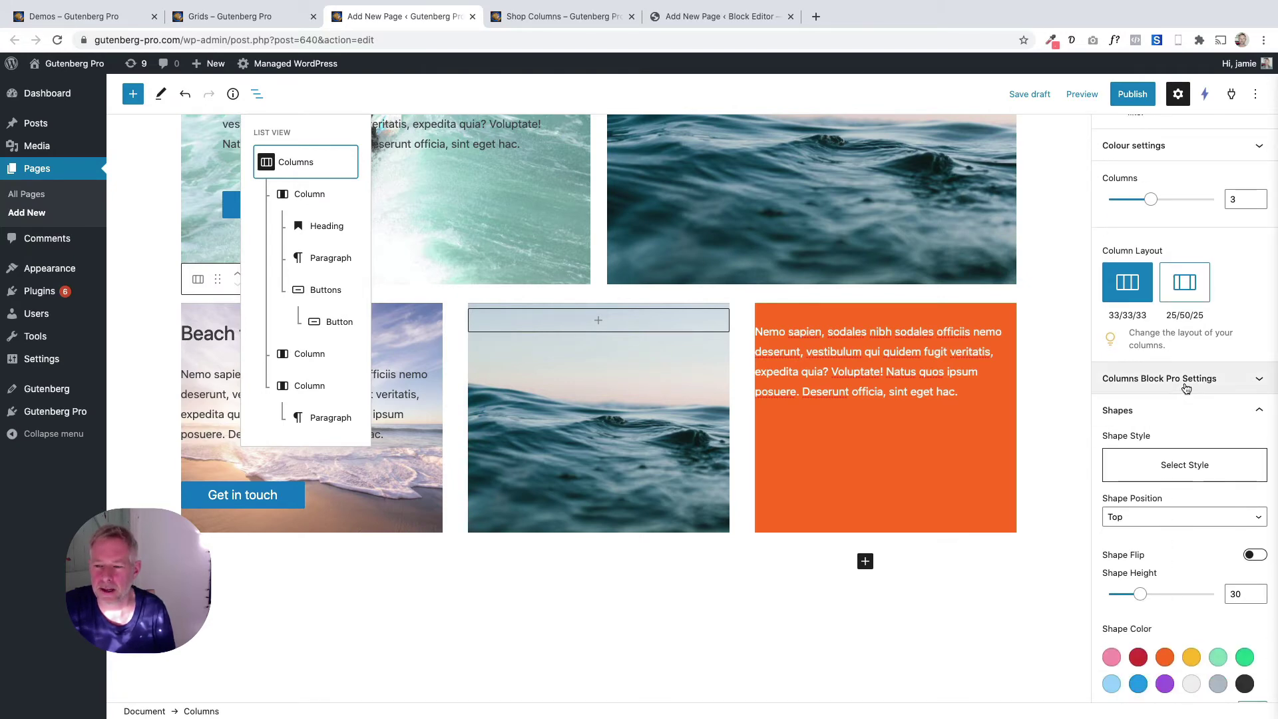
click(1185, 381)
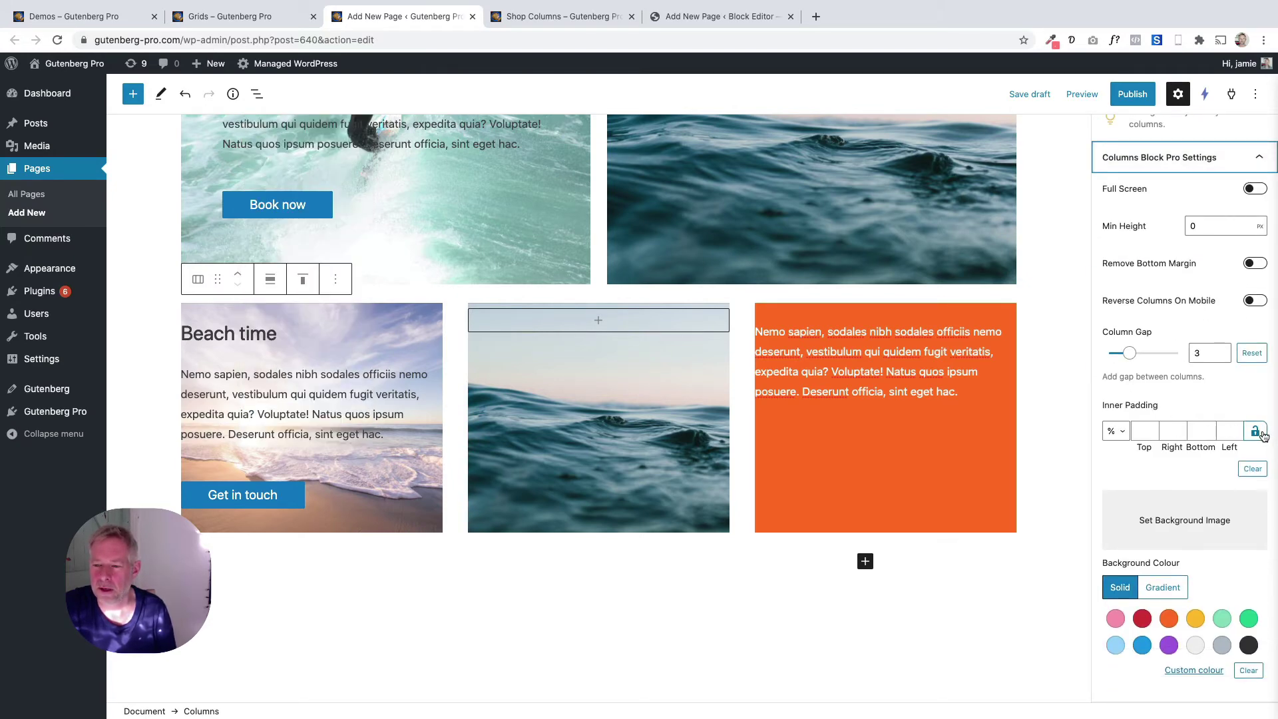
click(1138, 433)
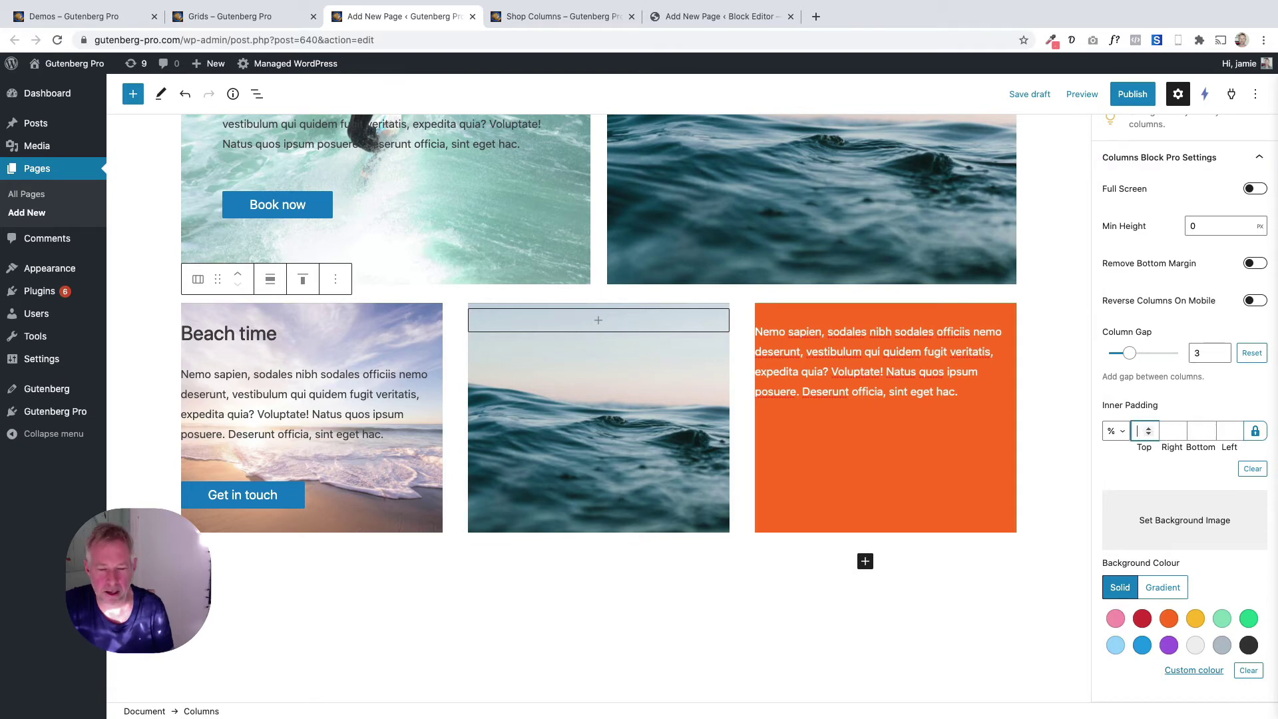
text(5)
scroll(745, 432, up, 3)
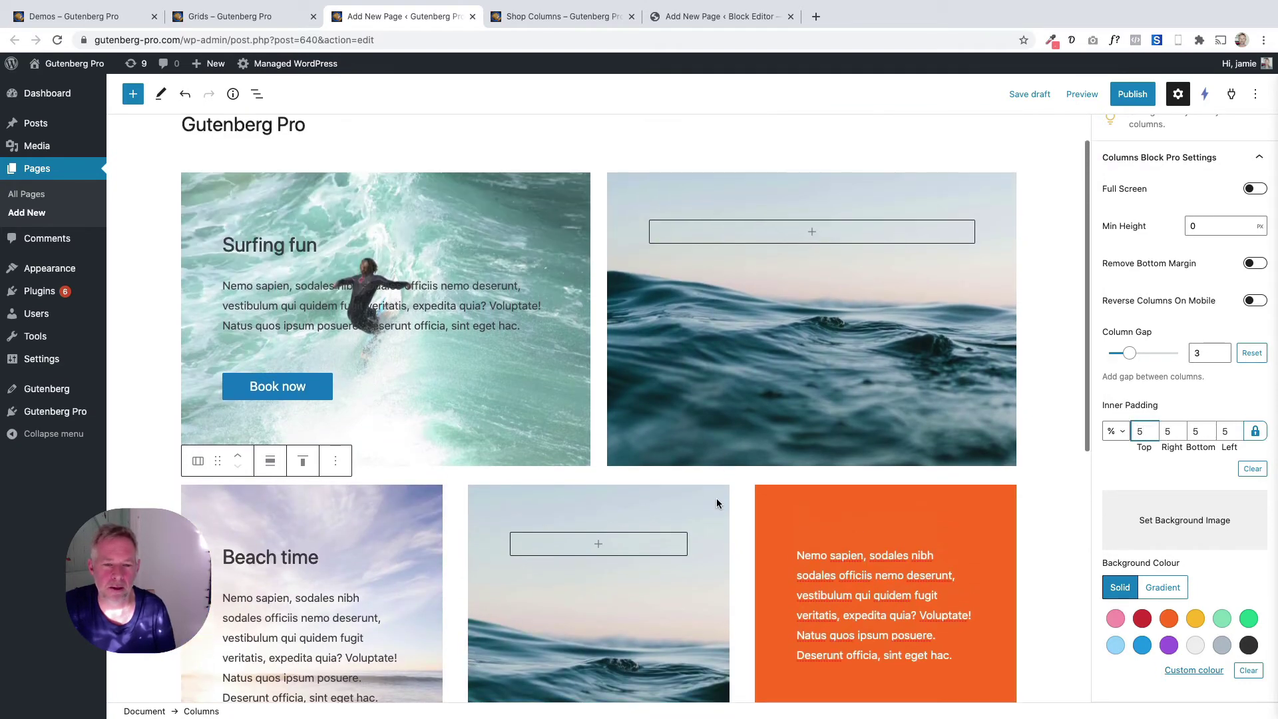
scroll(712, 509, down, 5)
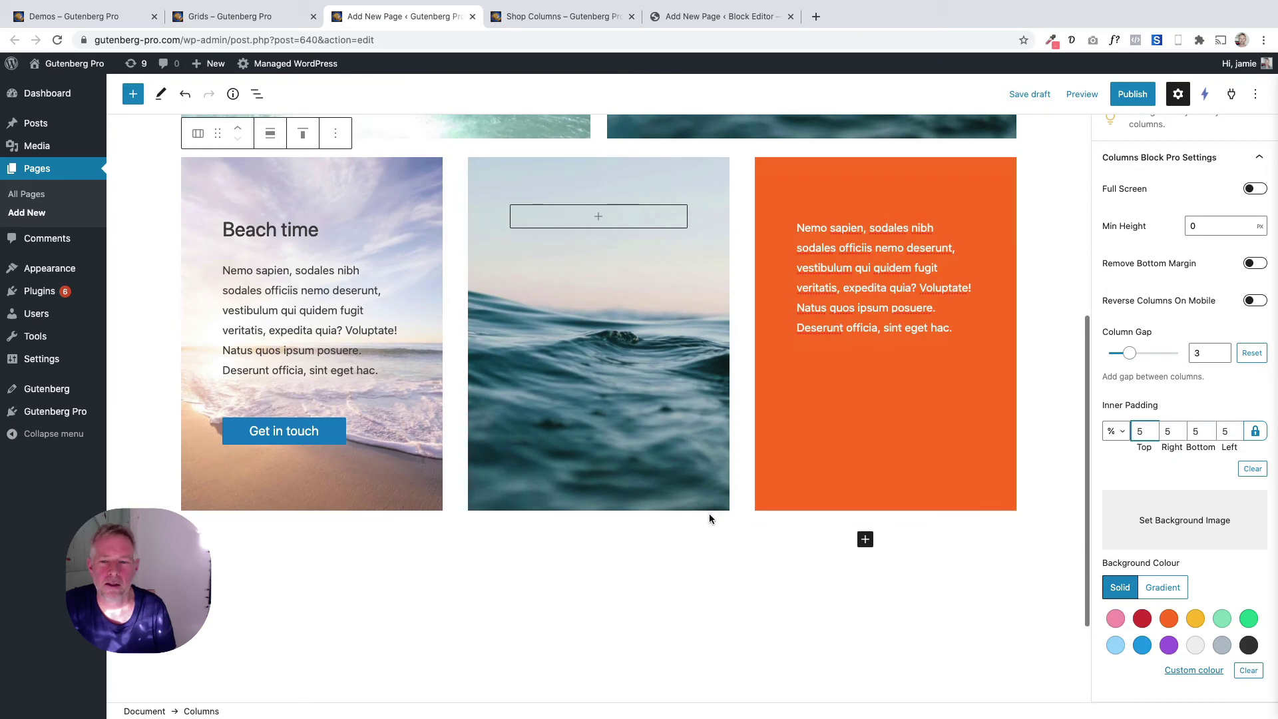
- Look at the Shop Columns demo, and review the two-column row below the three-column row in the Grids demo
click(520, 23)
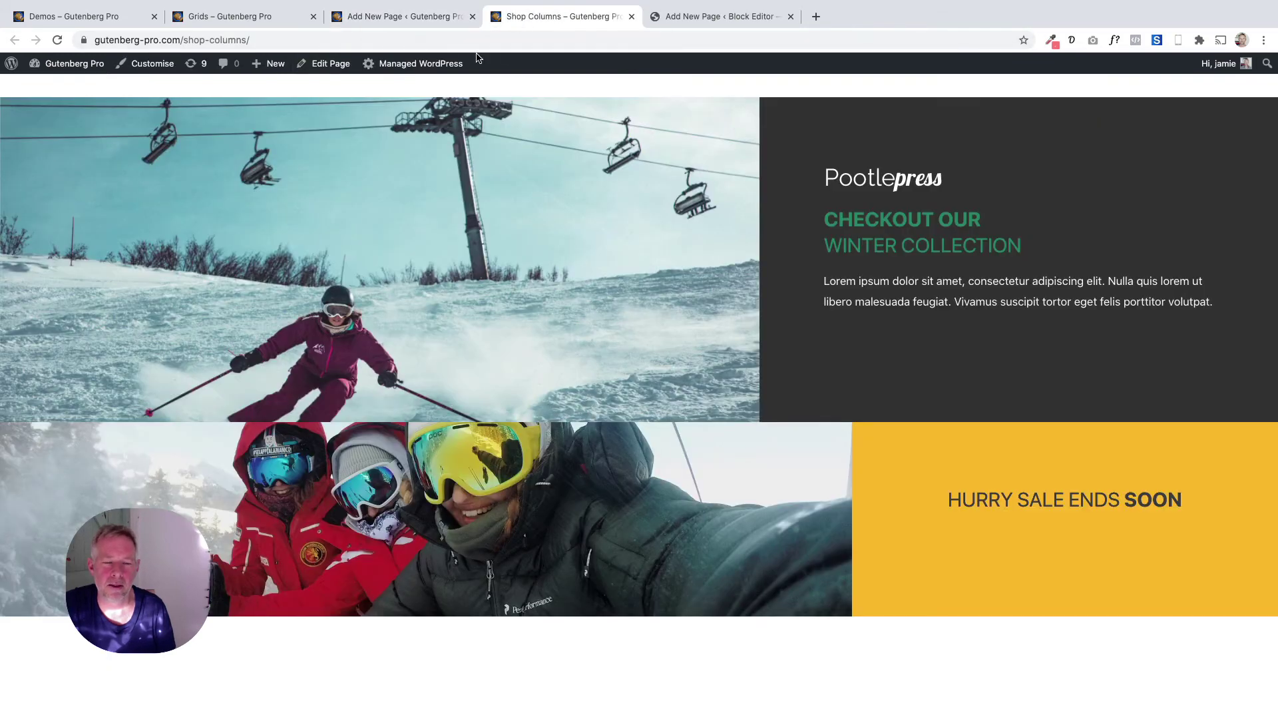
click(320, 25)
scroll(327, 343, down, 5)
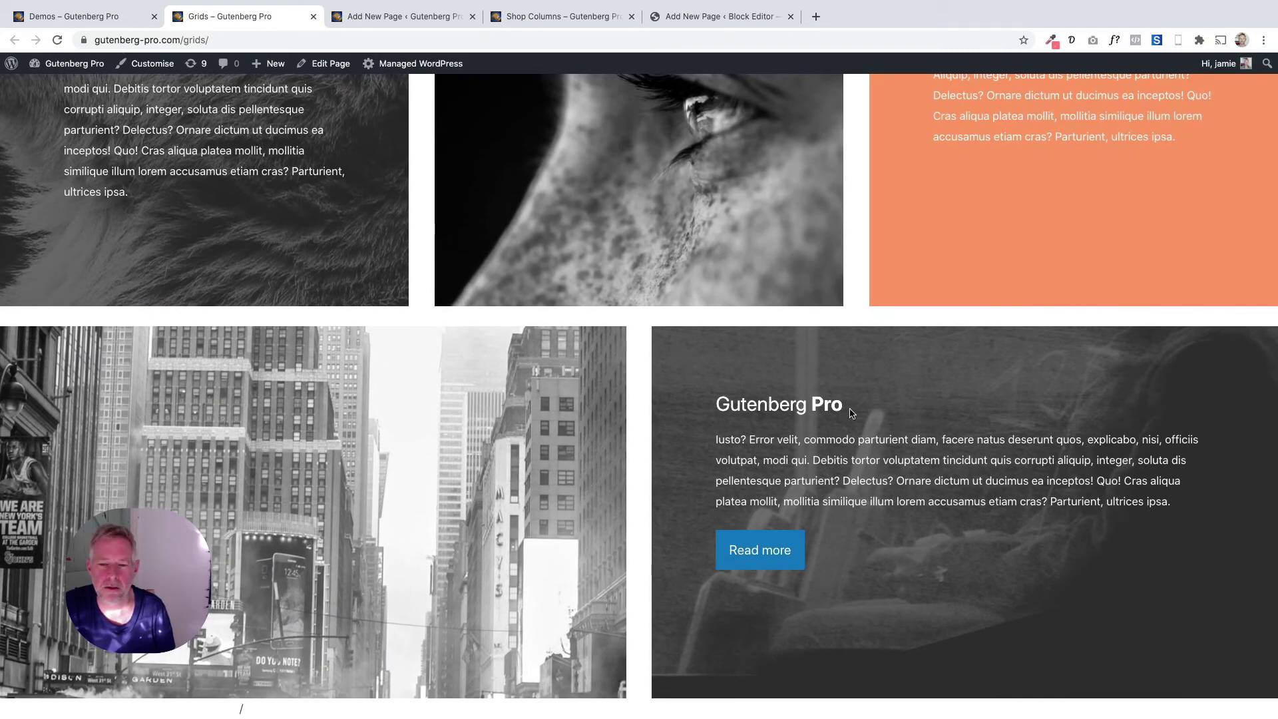
- Return to the new page and add a Columns block with a 50/50 layout below the three-column row
click(421, 24)
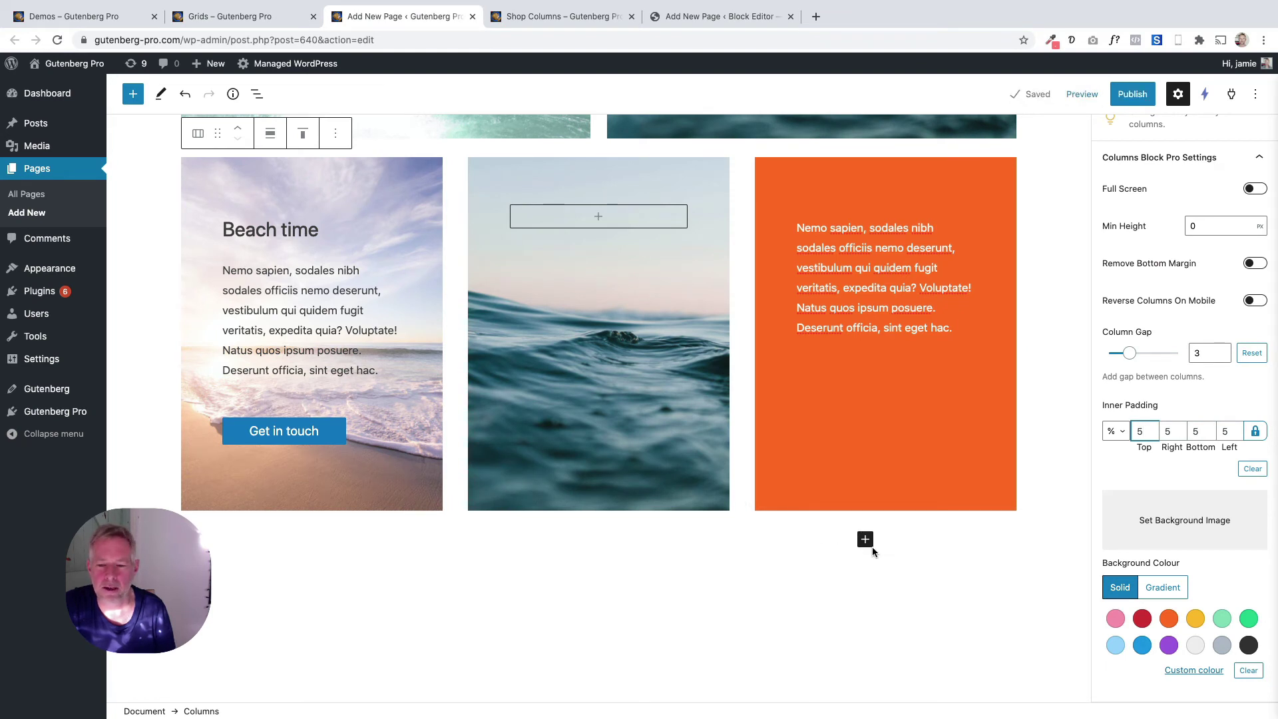
click(866, 541)
text(colu)
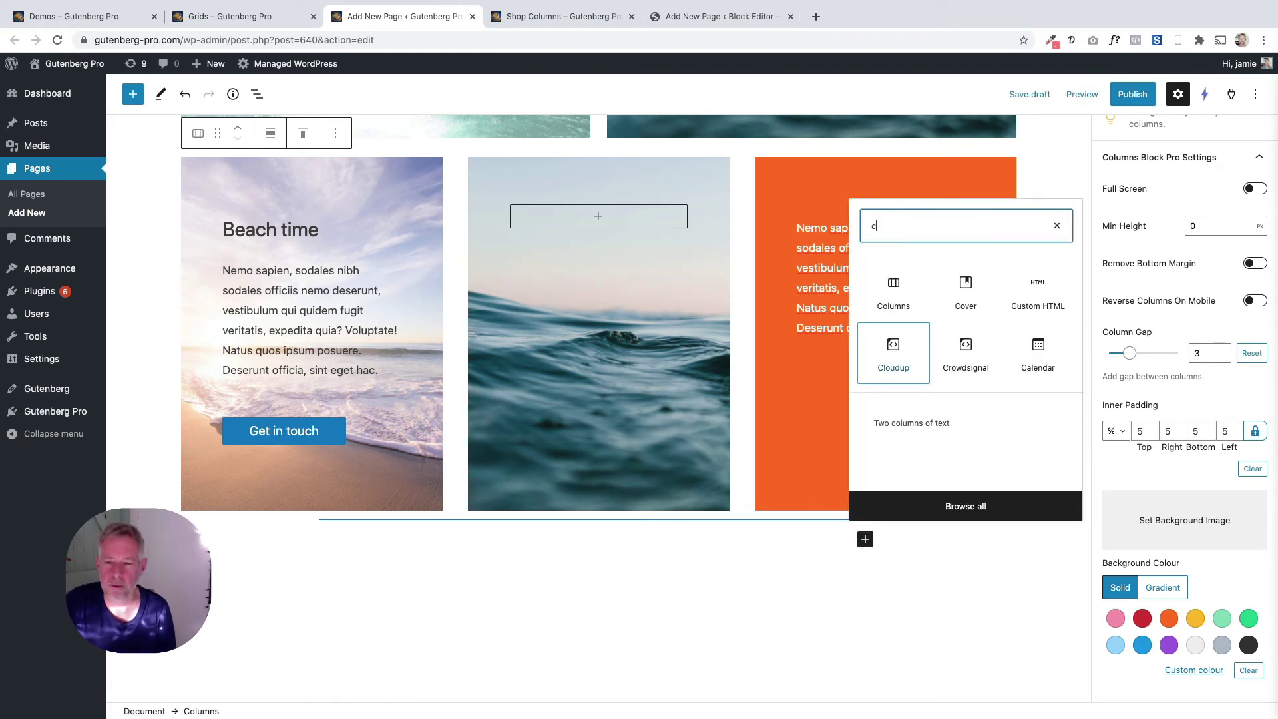
click(892, 266)
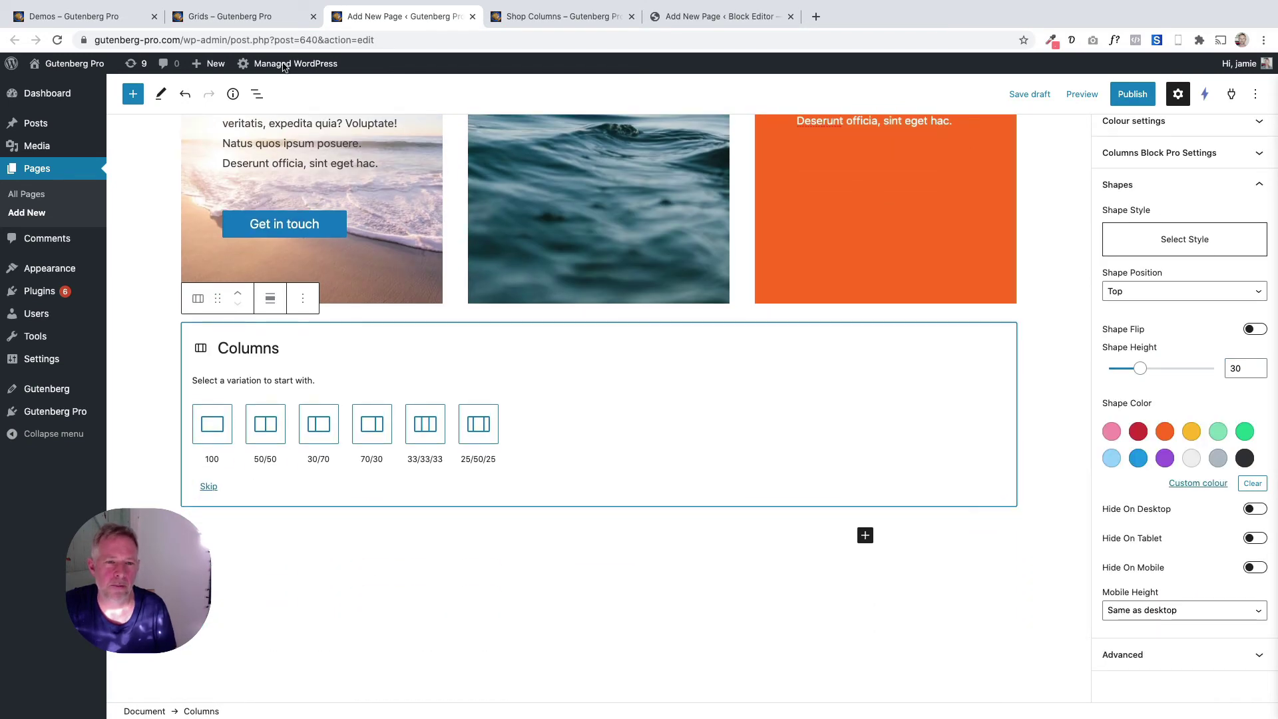
click(282, 18)
click(360, 18)
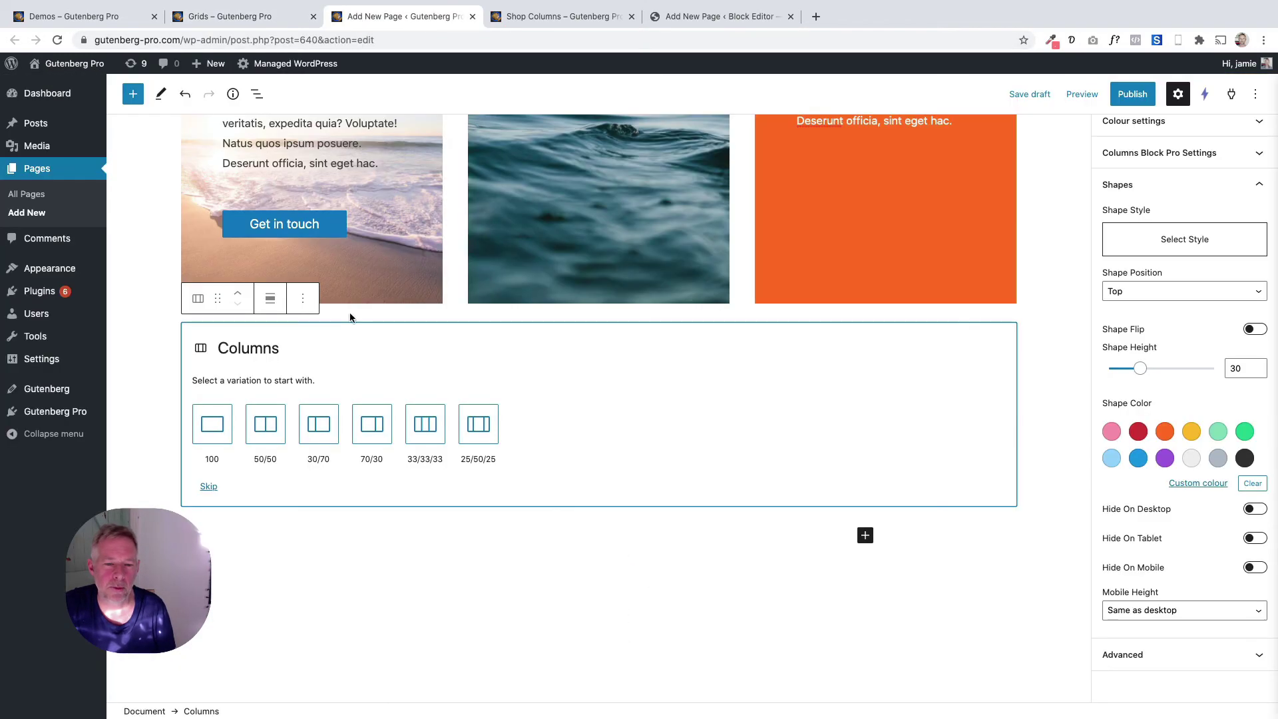
click(263, 426)
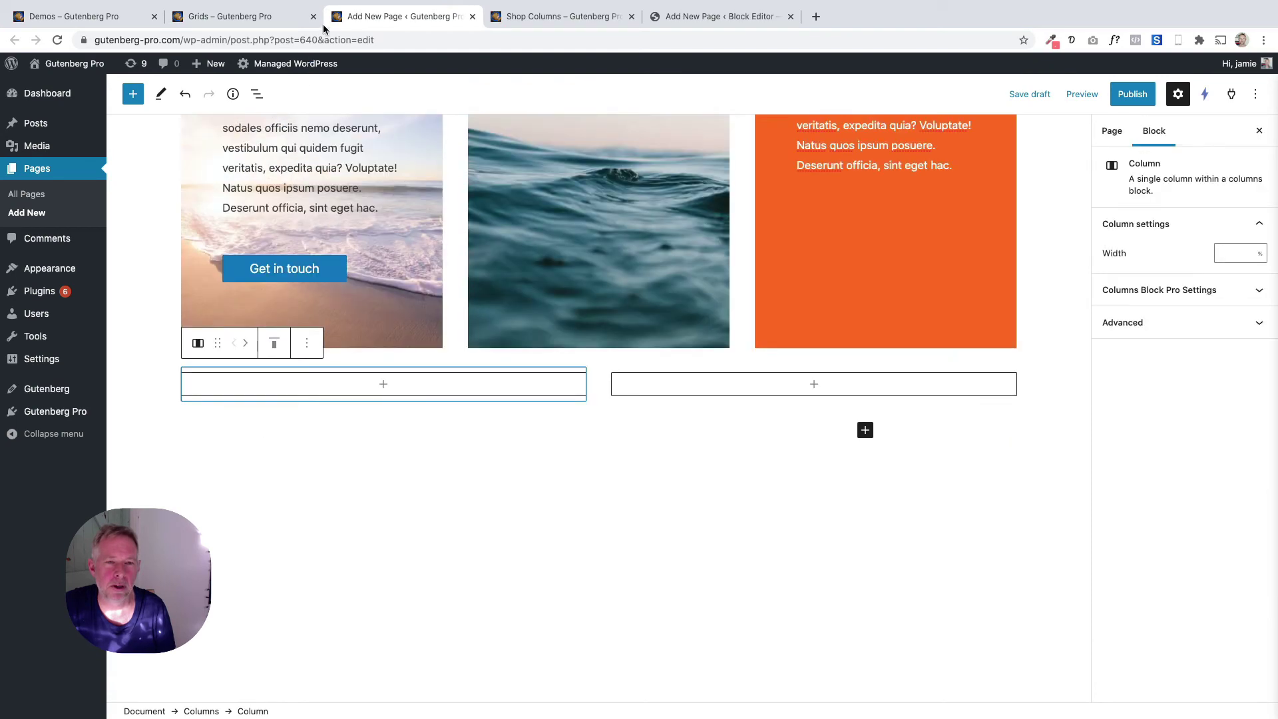
- Set the new row's first column background to the media library photo of a granite dome framed by pine trees
click(266, 21)
click(374, 18)
click(1166, 290)
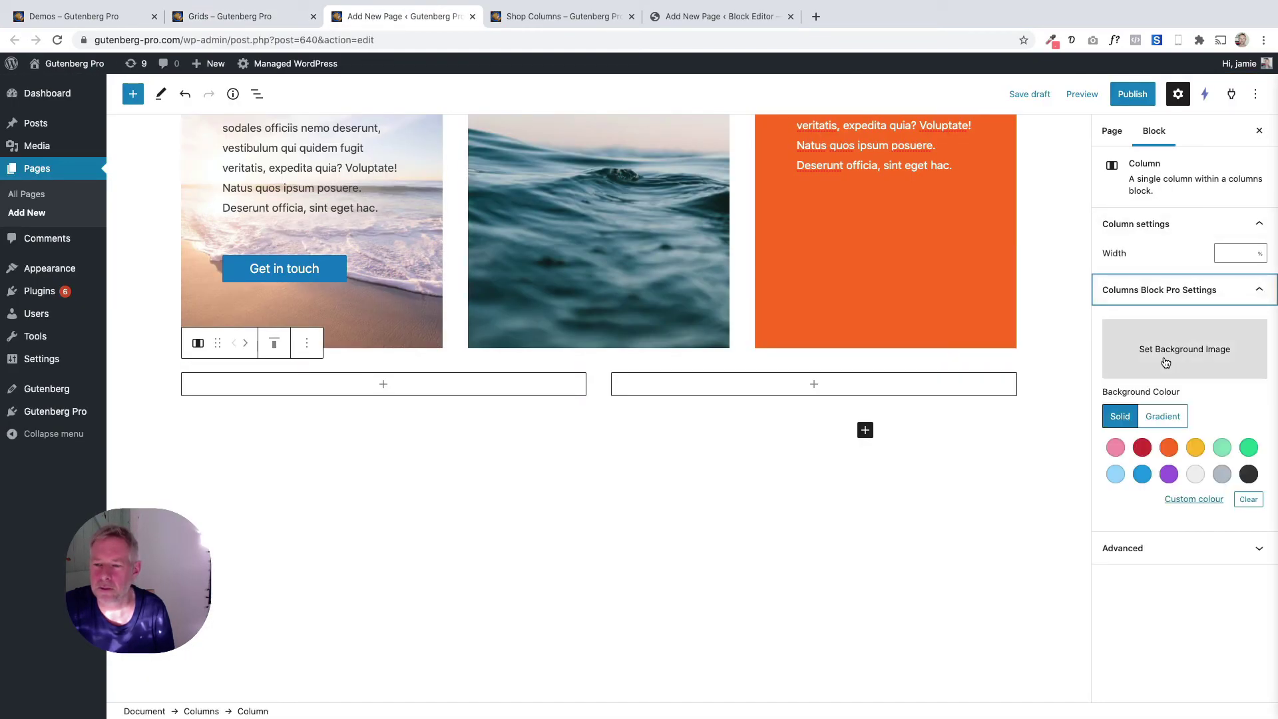
click(1166, 361)
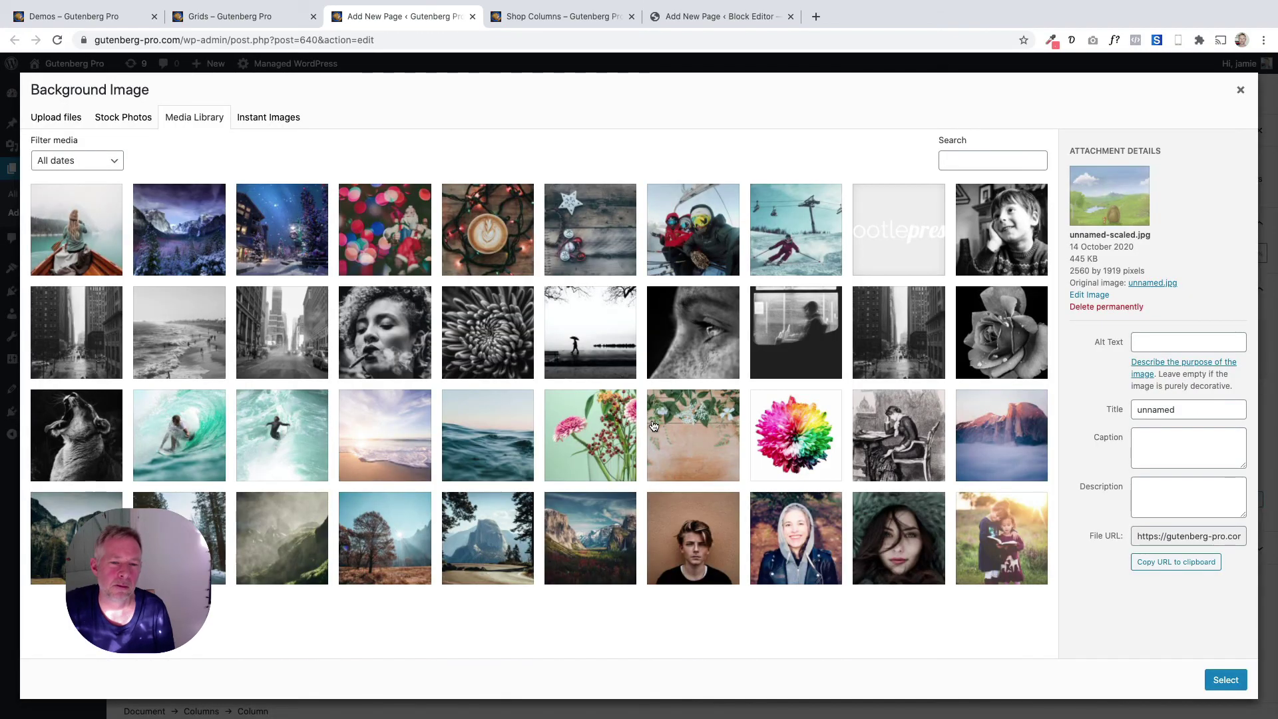
click(509, 540)
right_click(1208, 678)
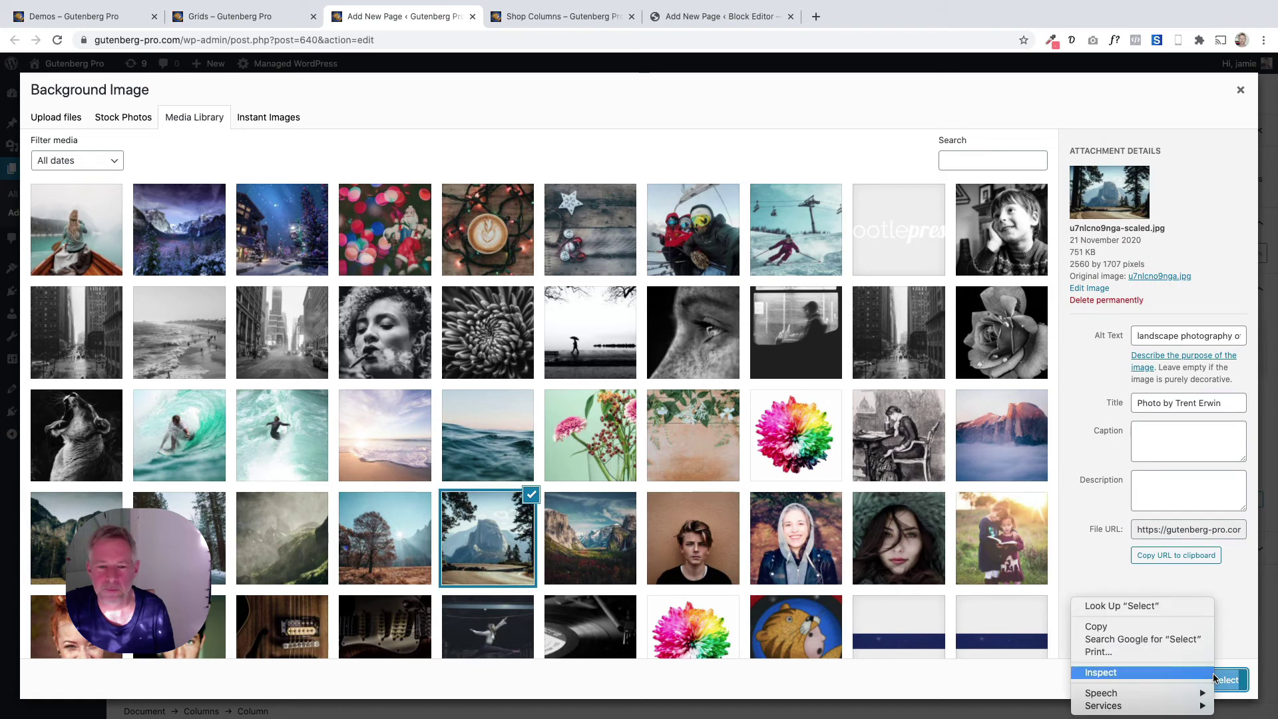
click(1227, 652)
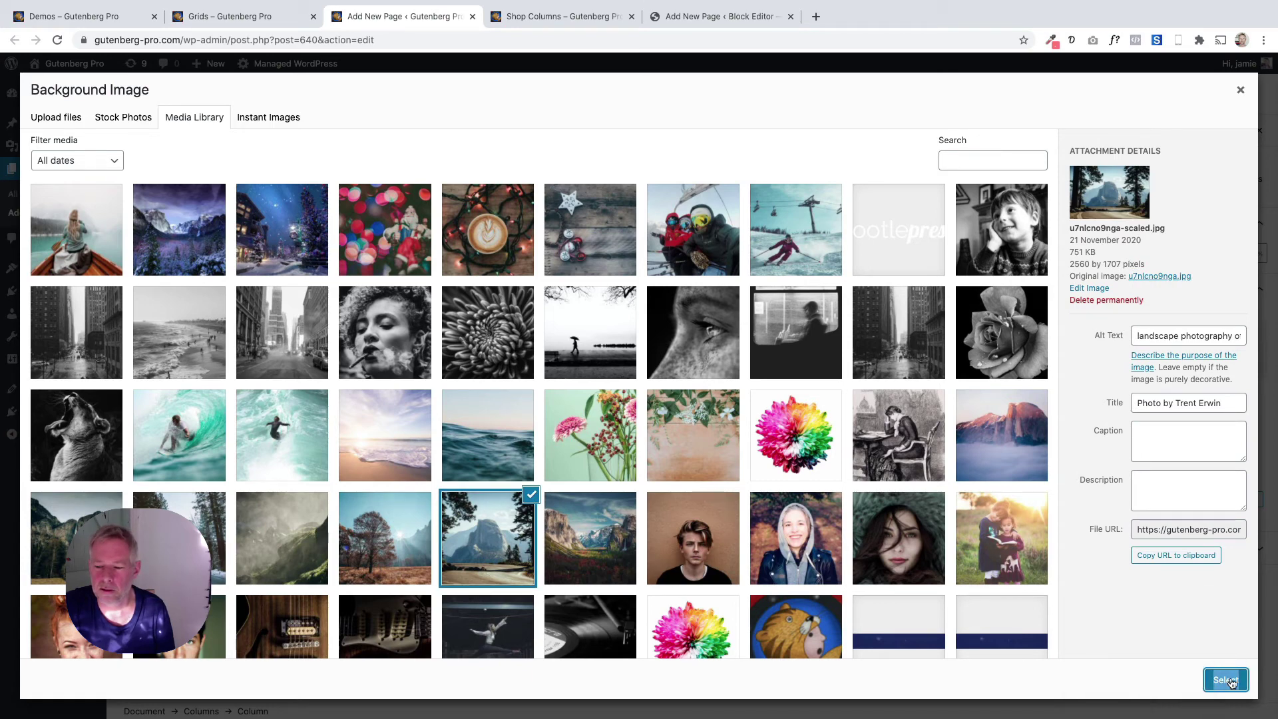
click(1231, 680)
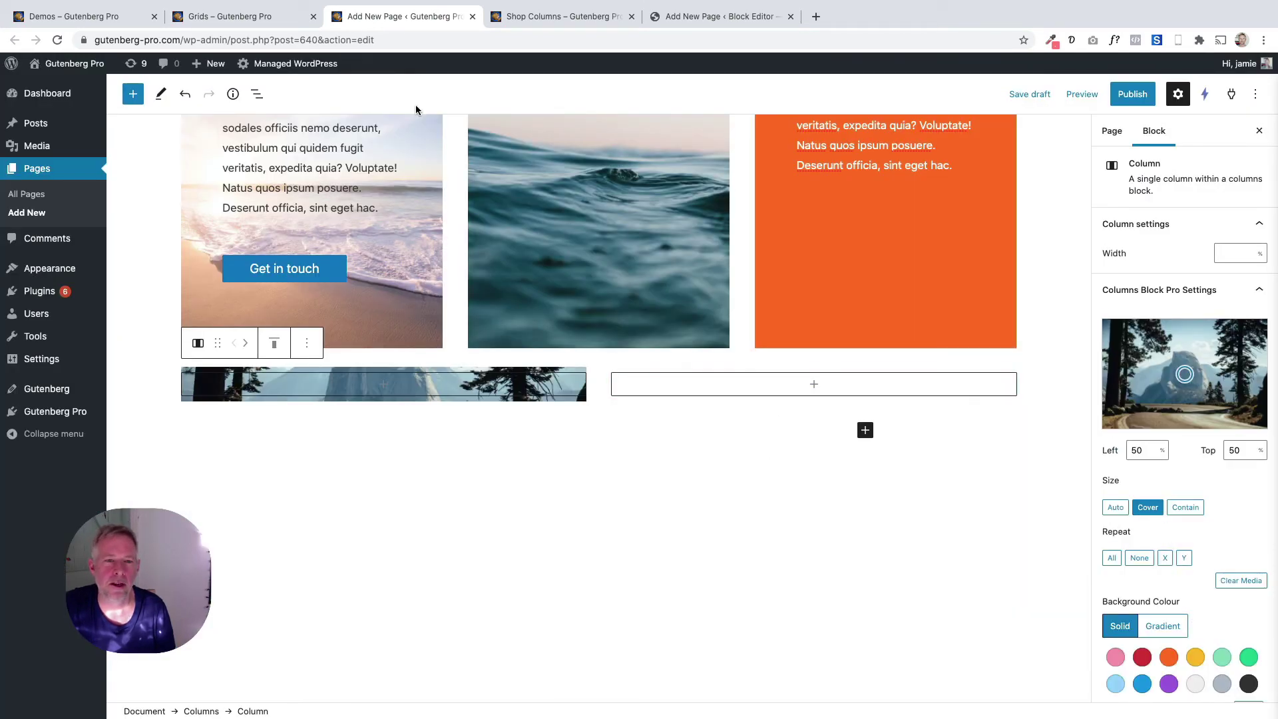
- After a look at the Grids demo, set the second column's background to the media library photo of the cliff-lined valley
click(263, 19)
click(363, 16)
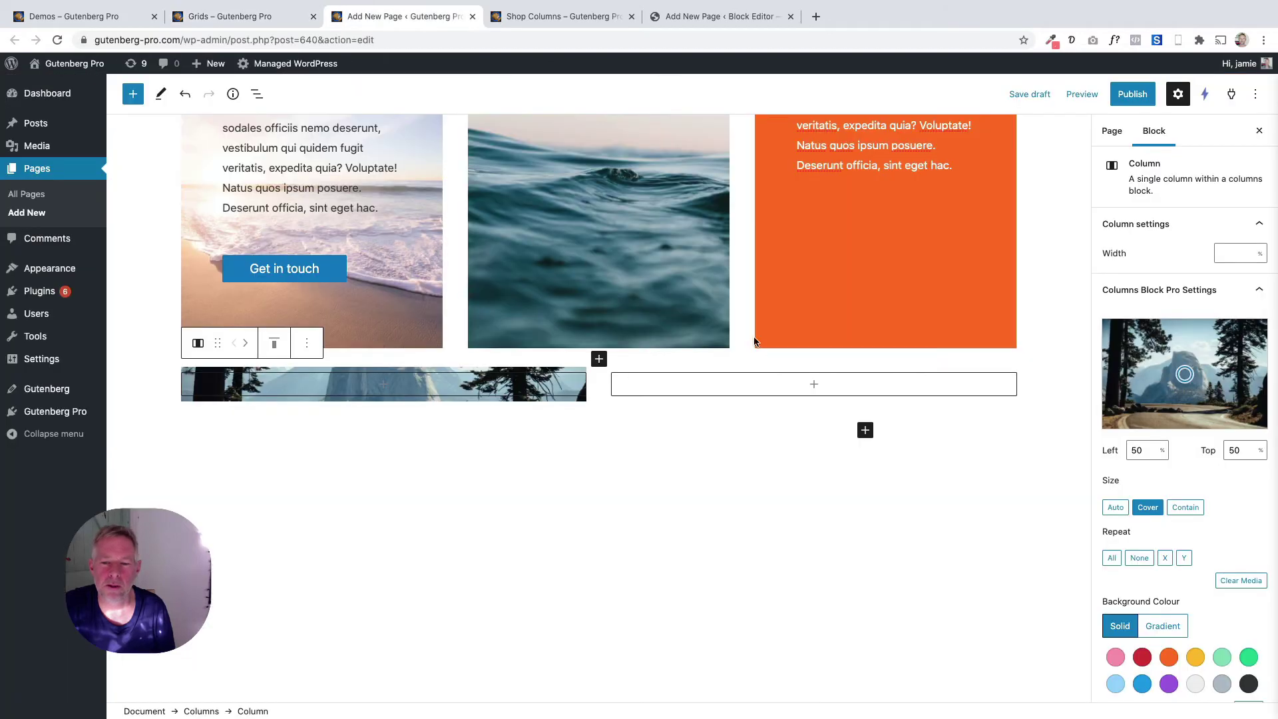
click(758, 379)
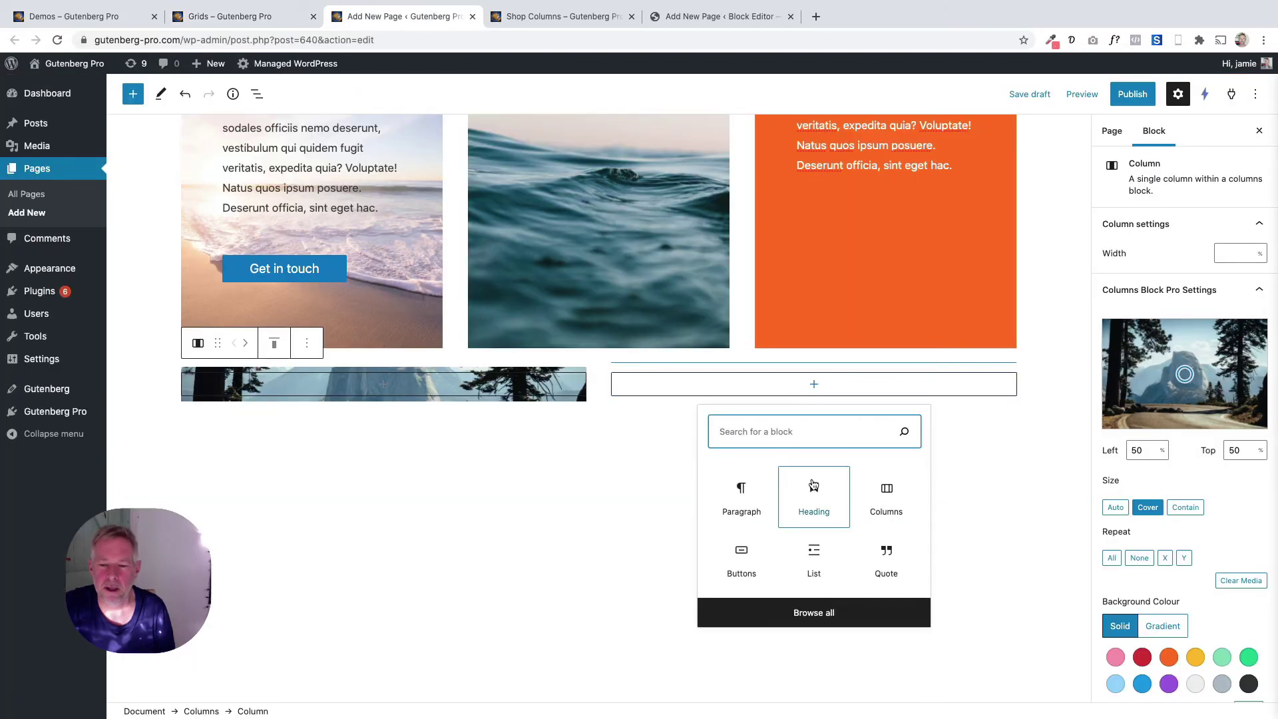
click(965, 406)
click(964, 399)
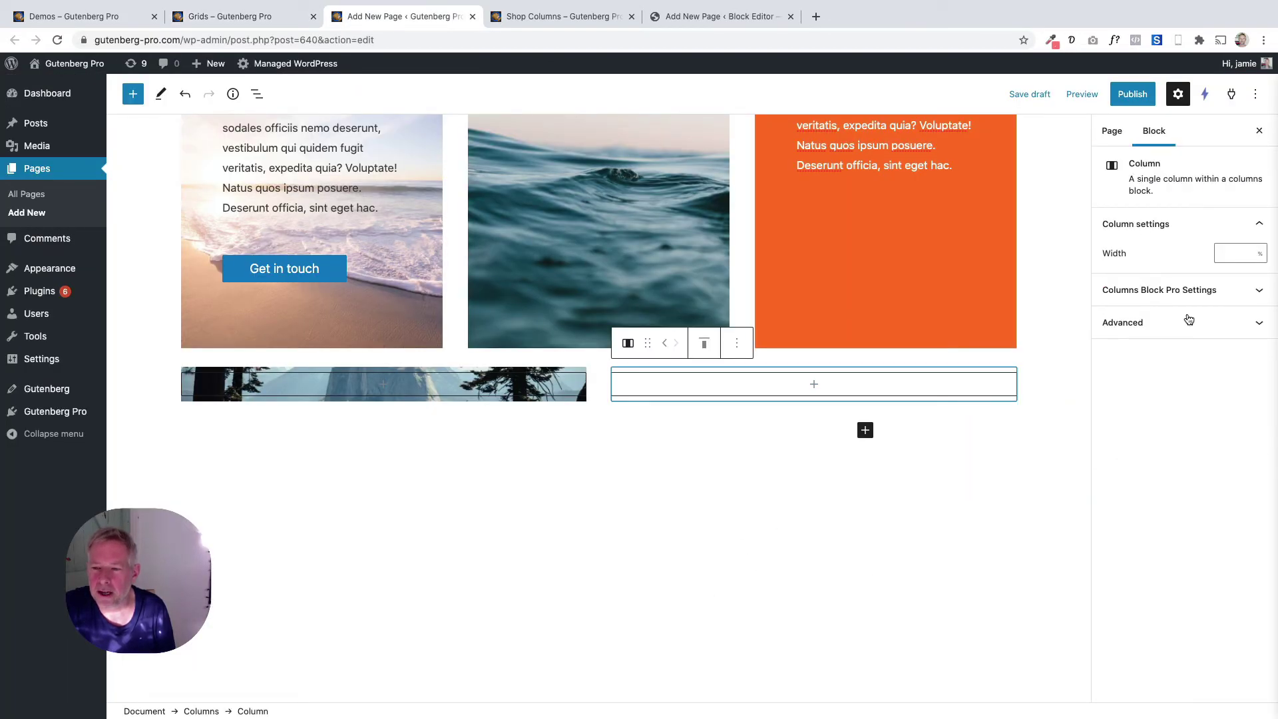
click(1188, 290)
click(1179, 337)
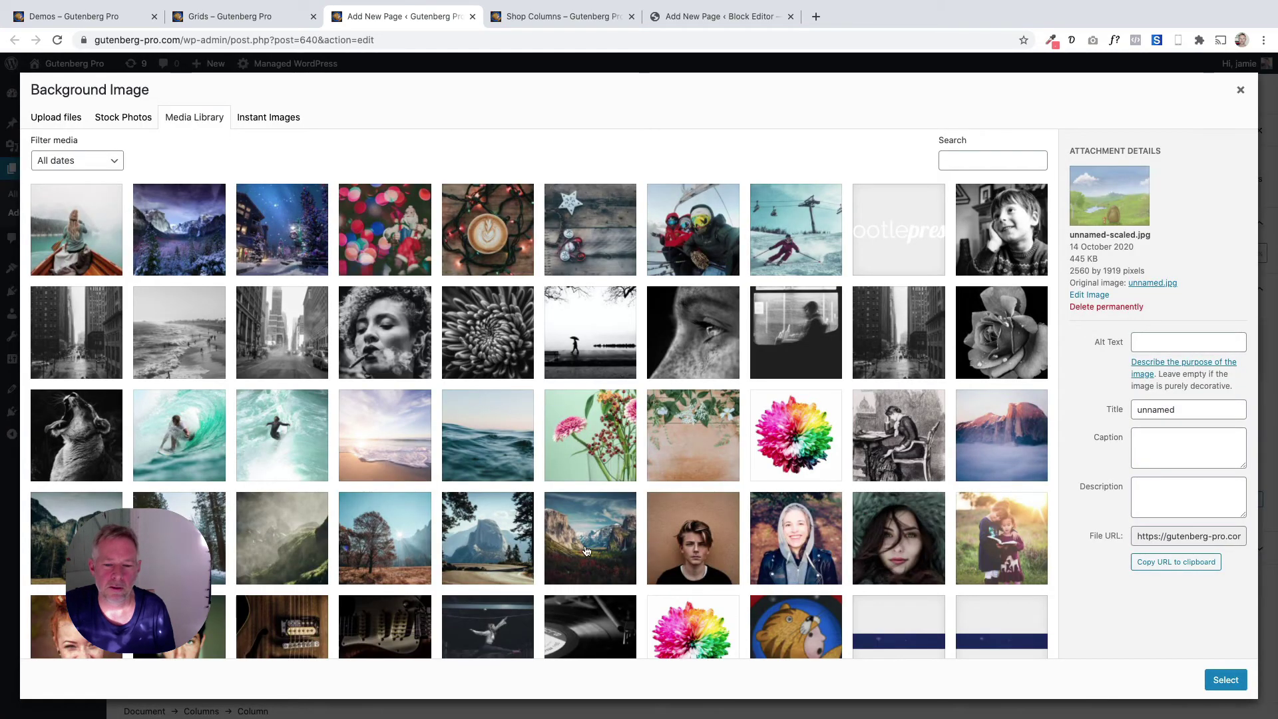
click(585, 549)
click(1223, 680)
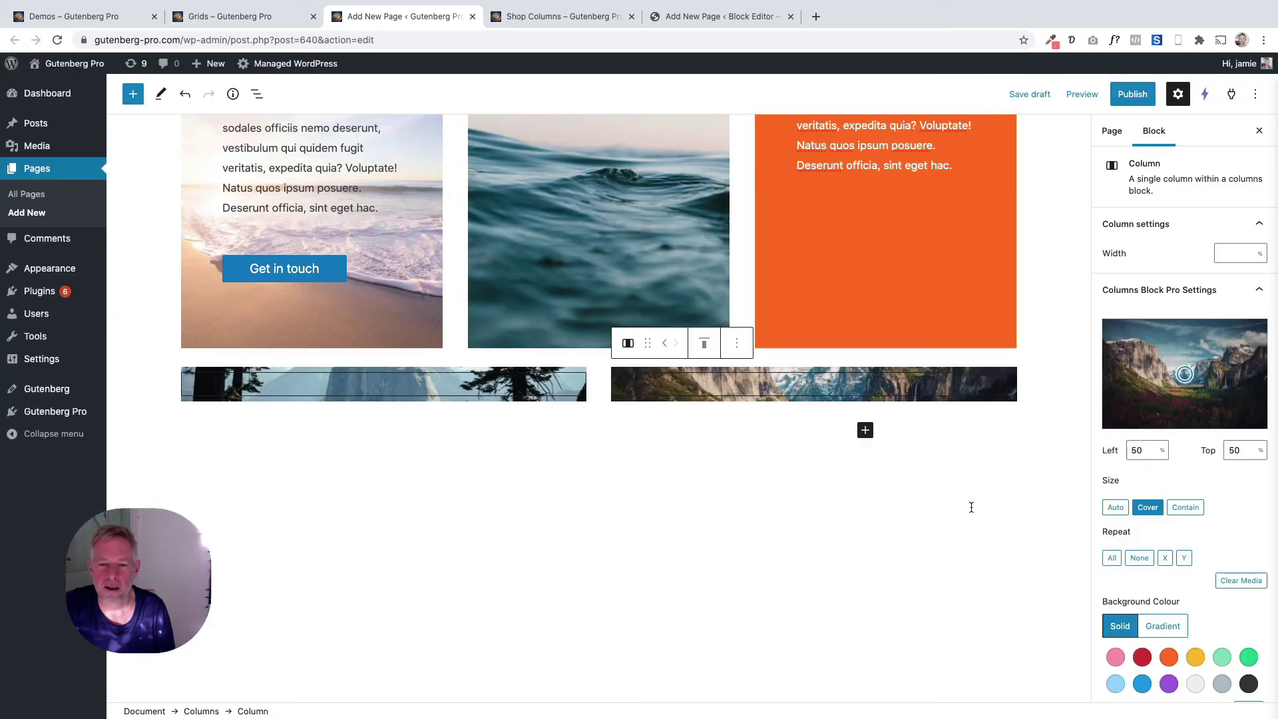
- Add the heading "Summer time" to the valley-photo column and make its text white
click(865, 430)
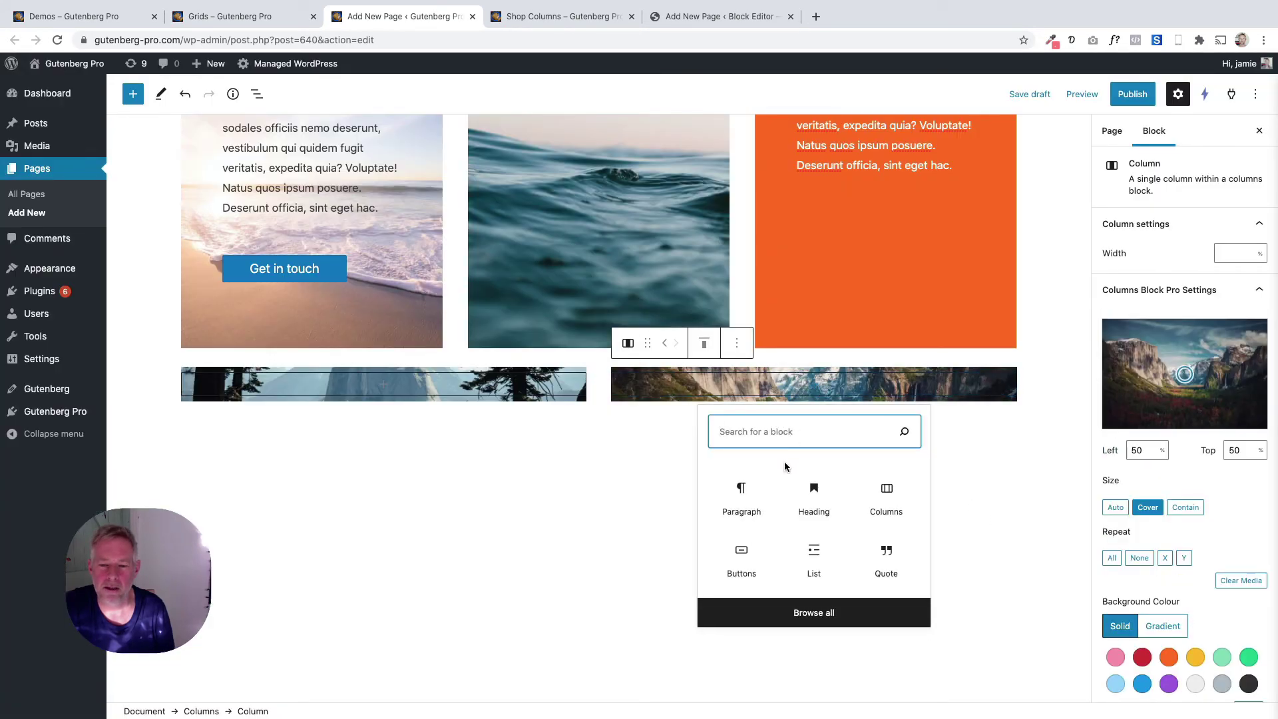
click(803, 491)
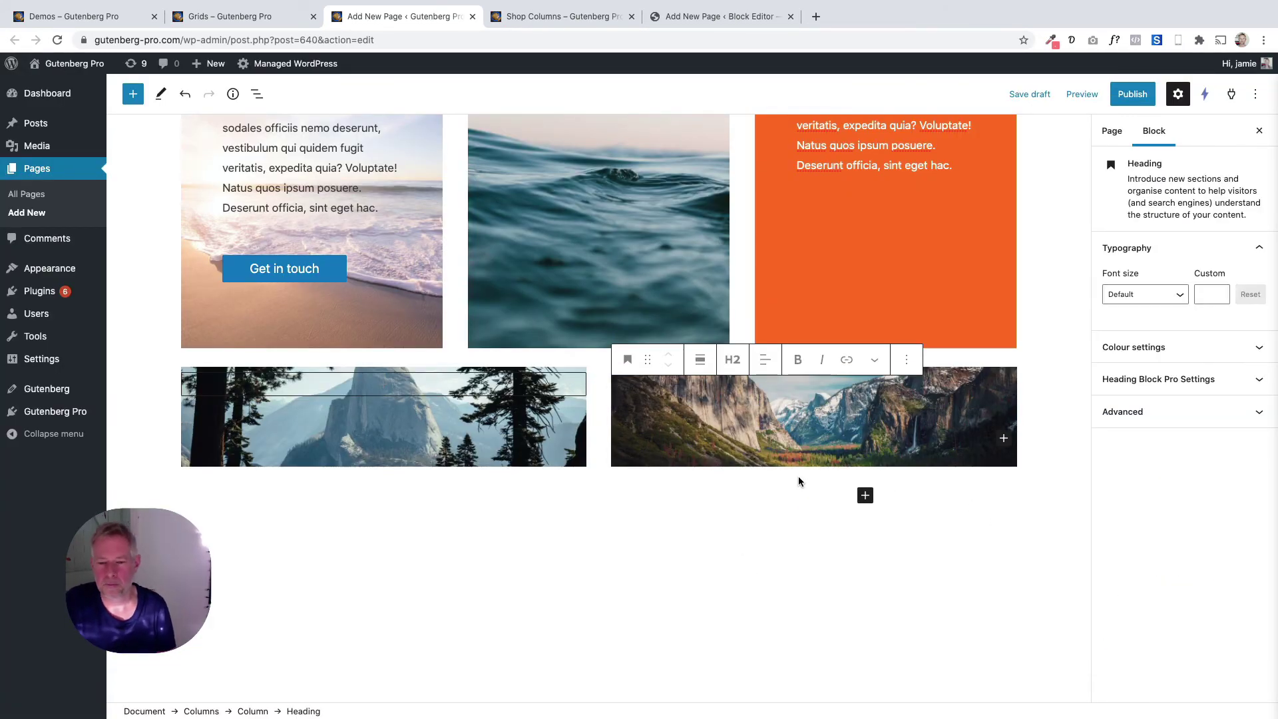
text(Summertime)
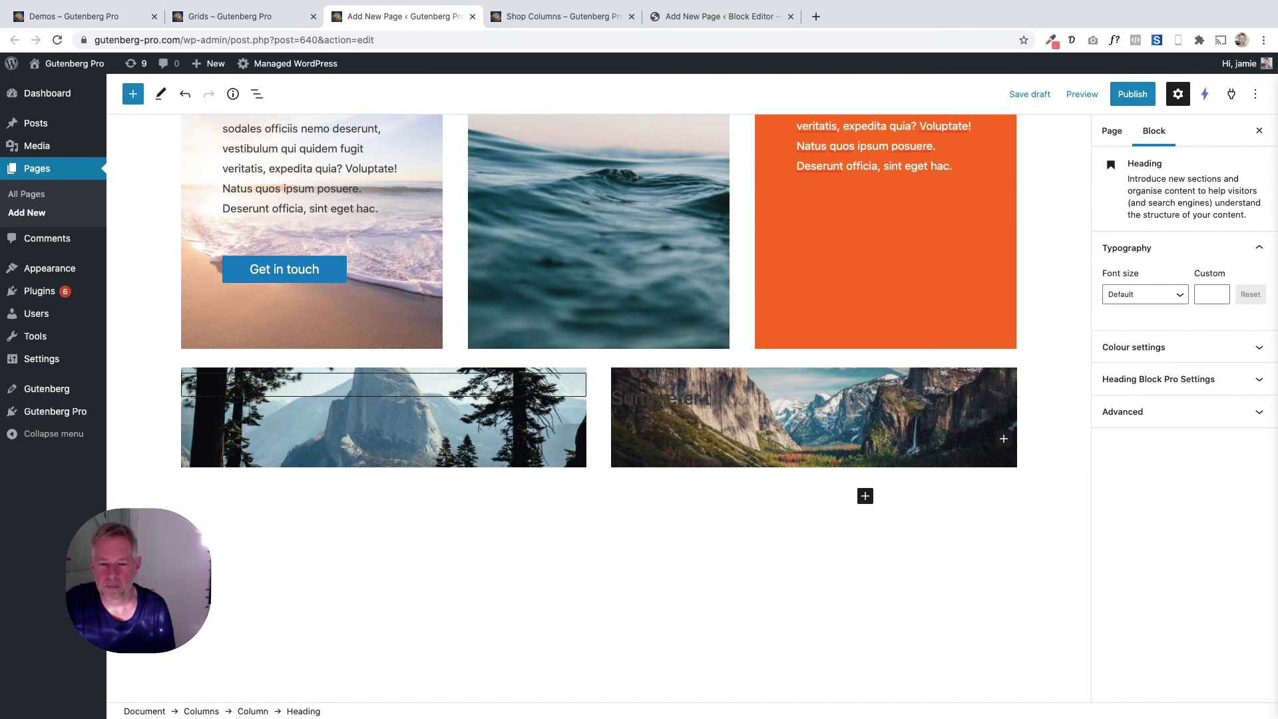
click(1134, 347)
click(1169, 396)
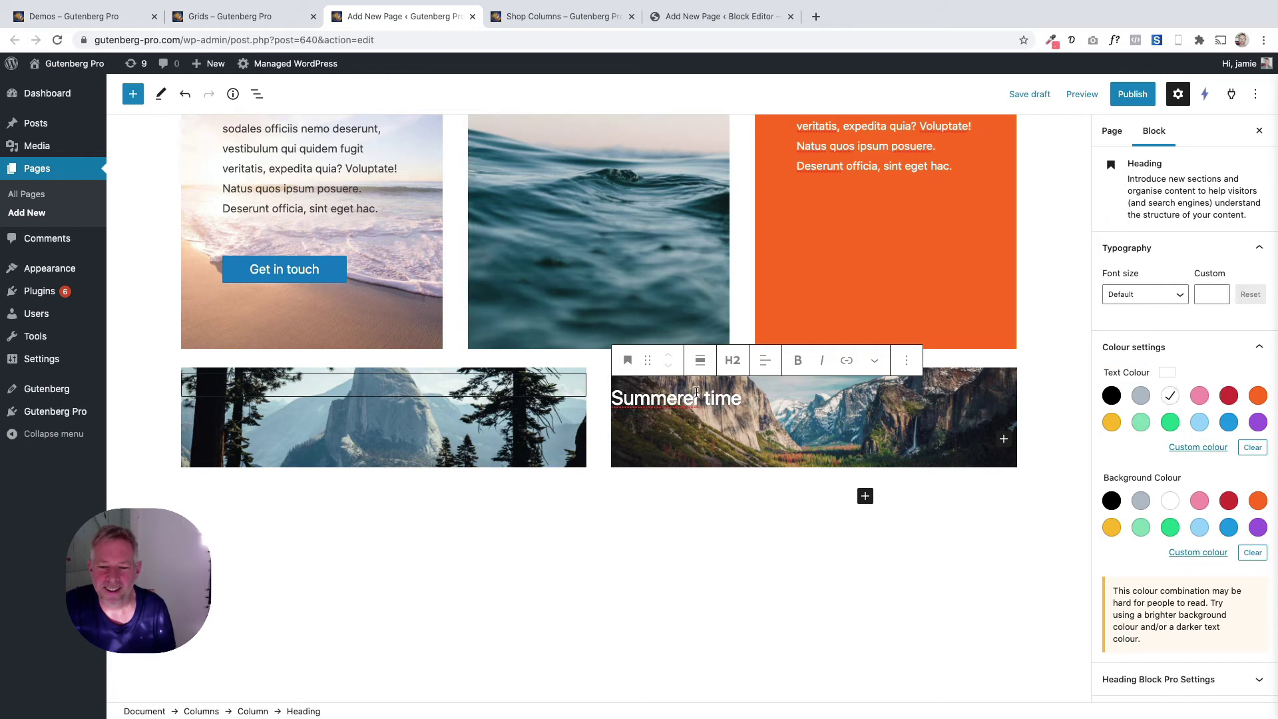
key(BackSpace)
key(BackSpace)
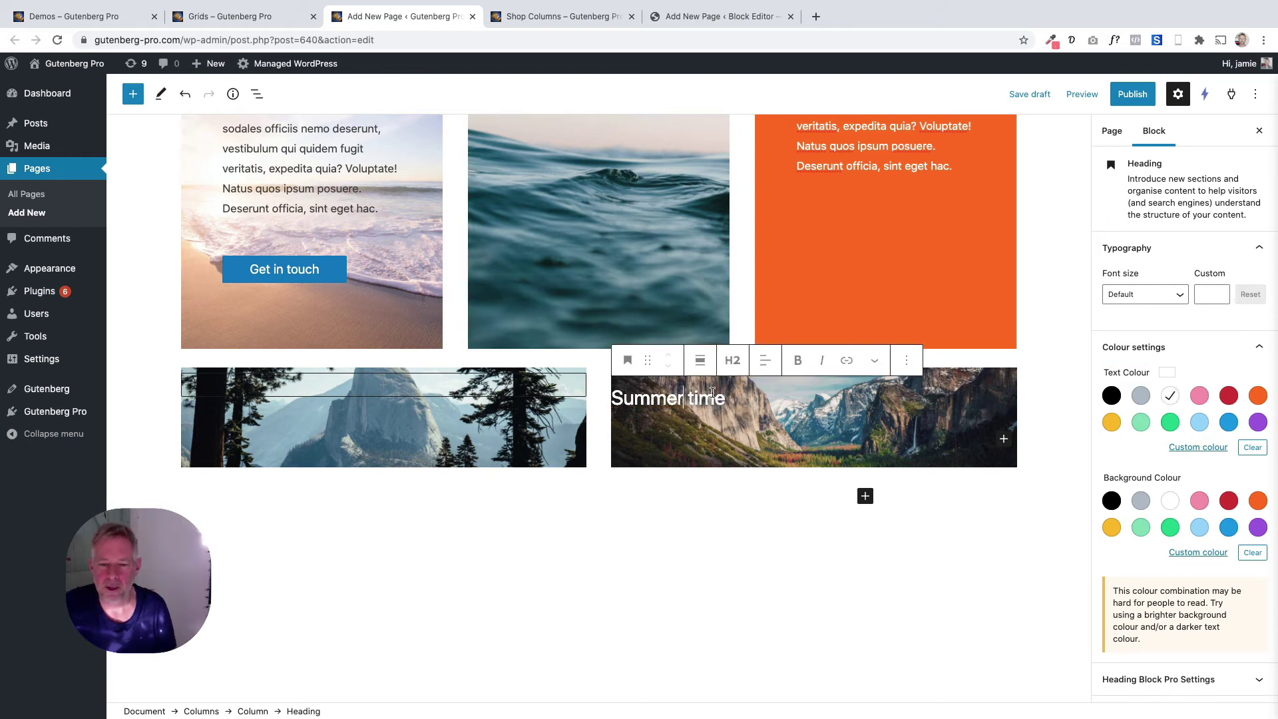
- Paste the "Nemo sapien" placeholder paragraph below the "Summer time" heading and make its text white
key(Return)
key(ctrl+v)
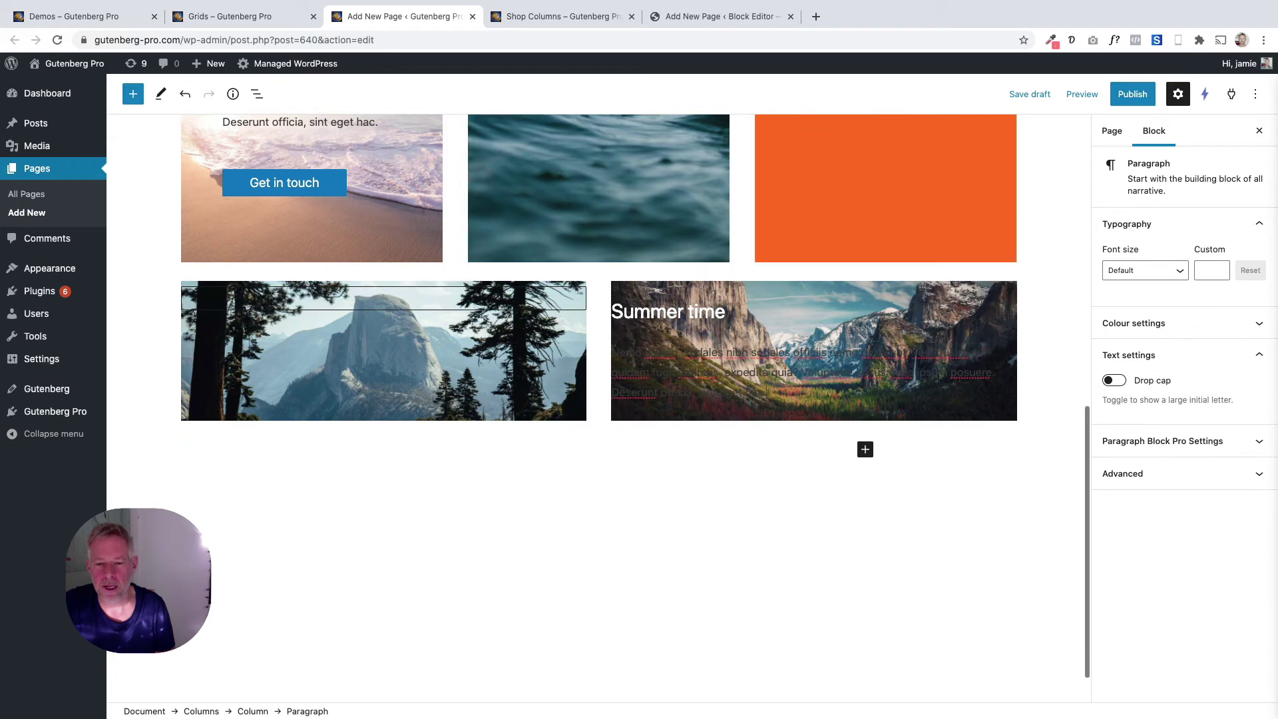
click(1133, 323)
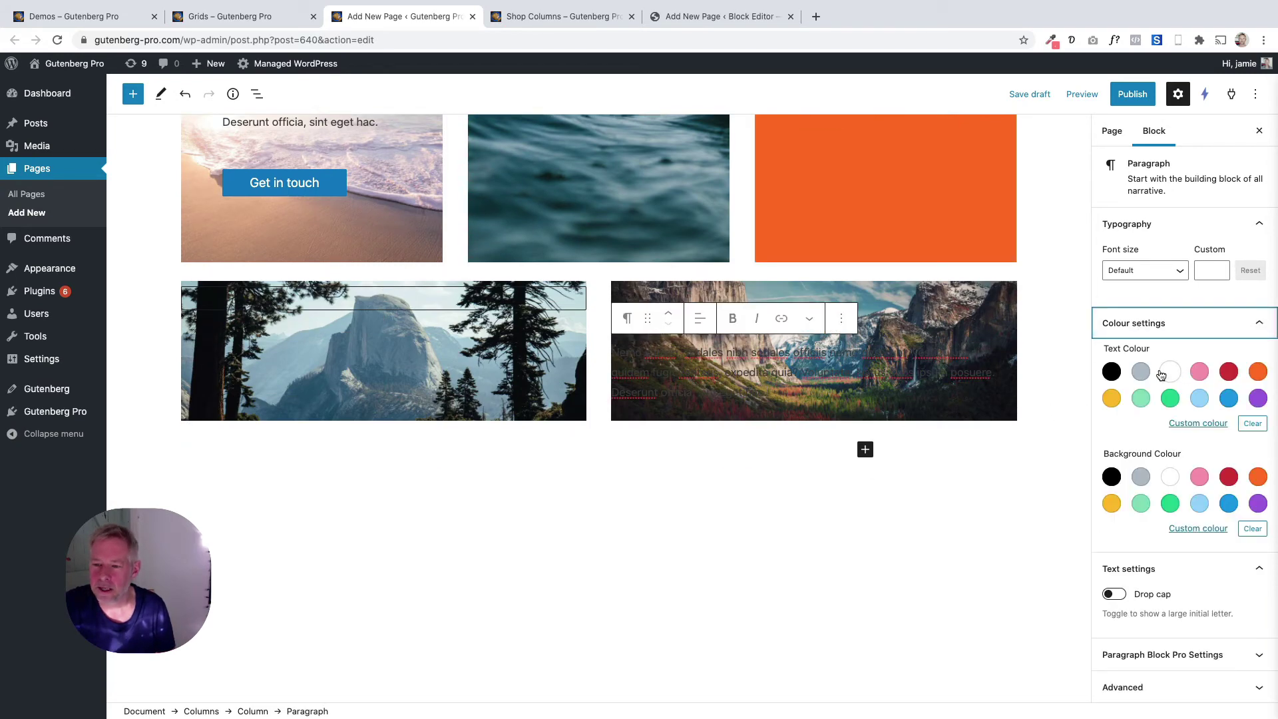
click(1169, 370)
- Add a Buttons block below the white paragraph with a button labelled "Book now"
key(Return)
text(/buttons)
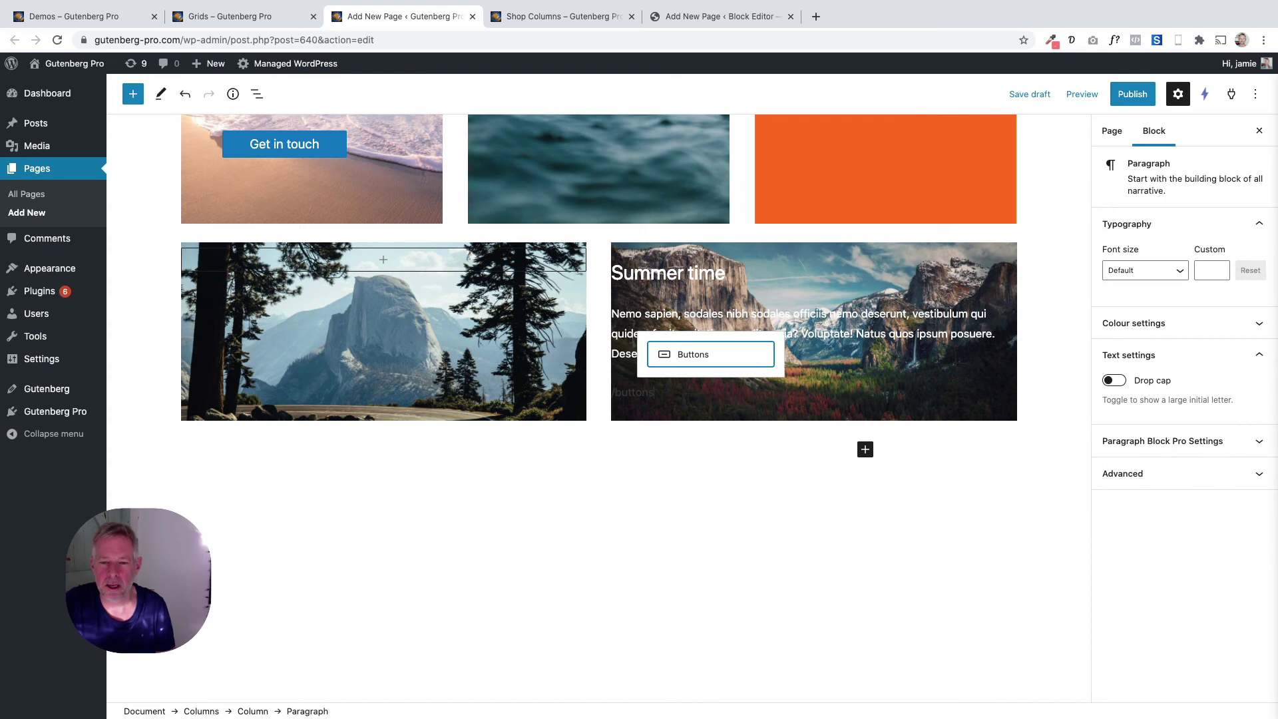
key(Return)
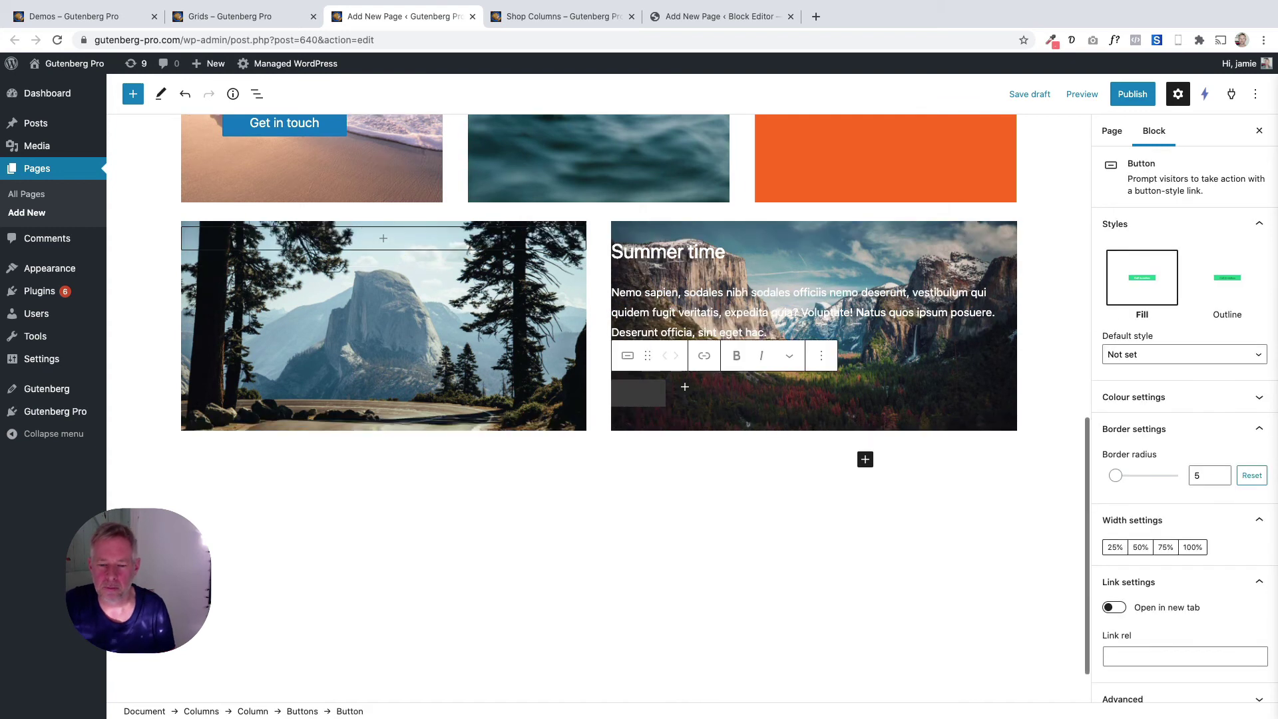
text(Book now)
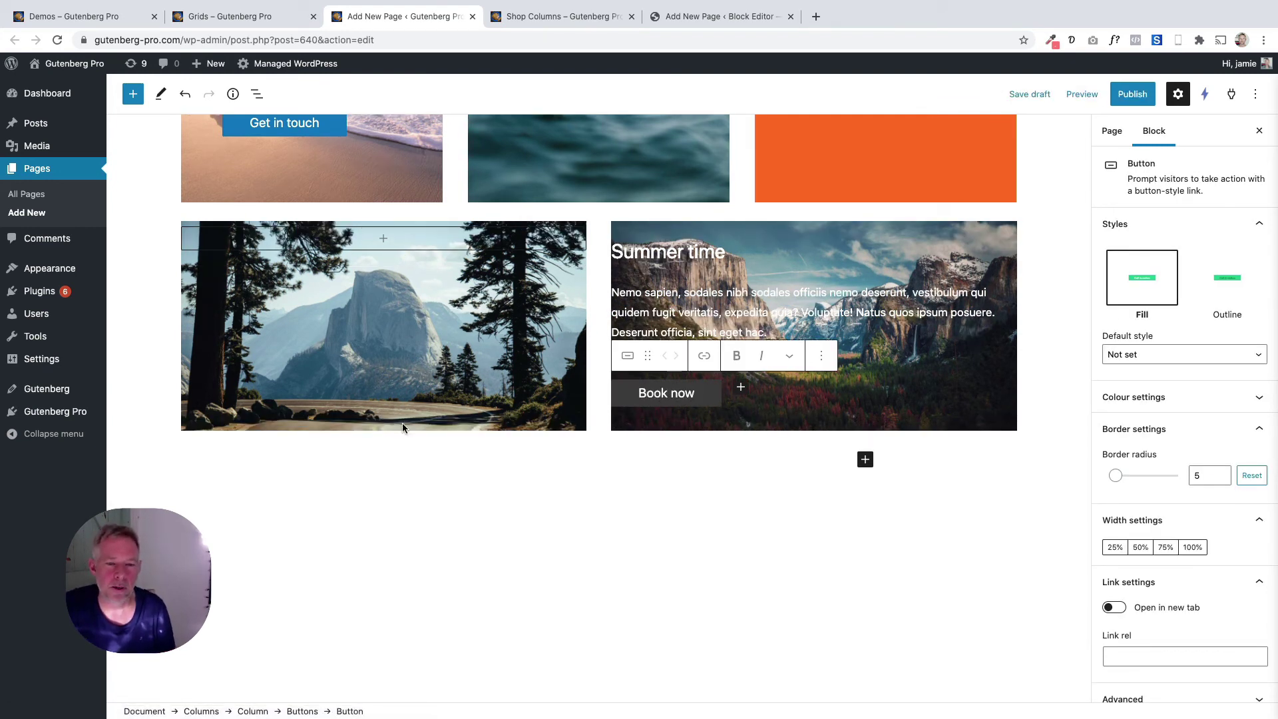
- Select the new row's parent Columns block and set a linked inner padding of 5% on all four sides
click(256, 94)
click(276, 162)
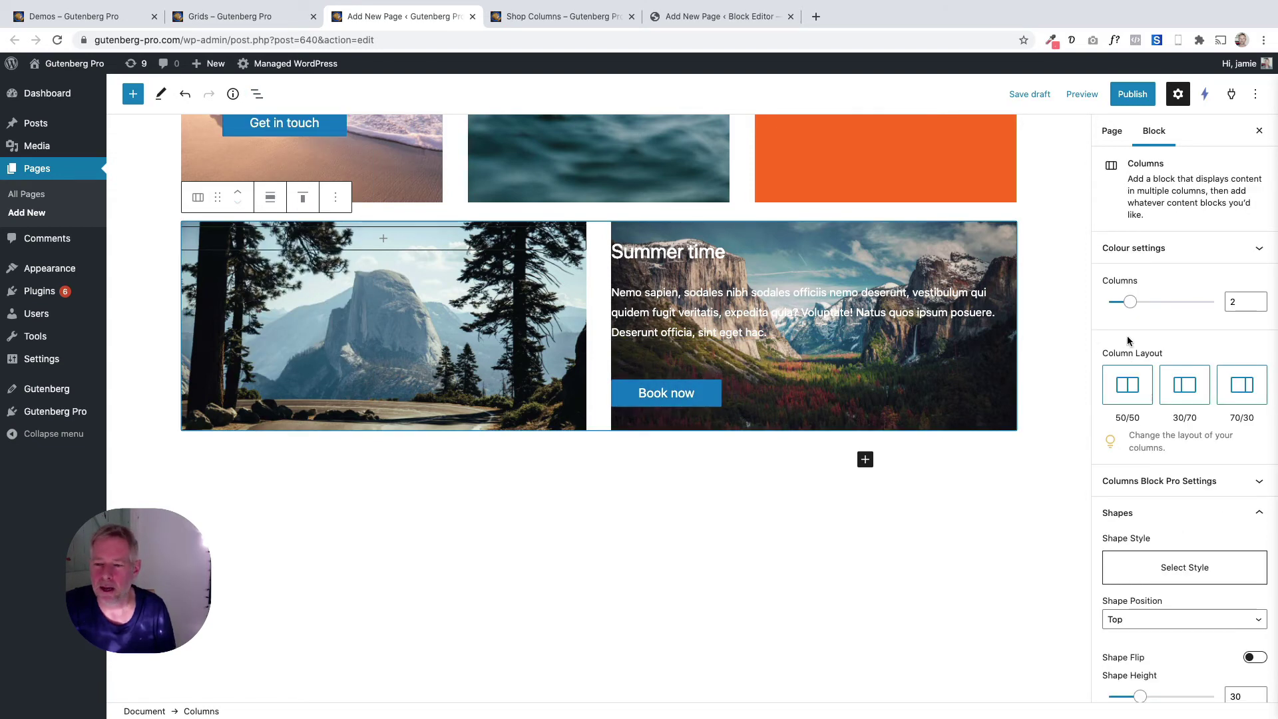
click(1188, 483)
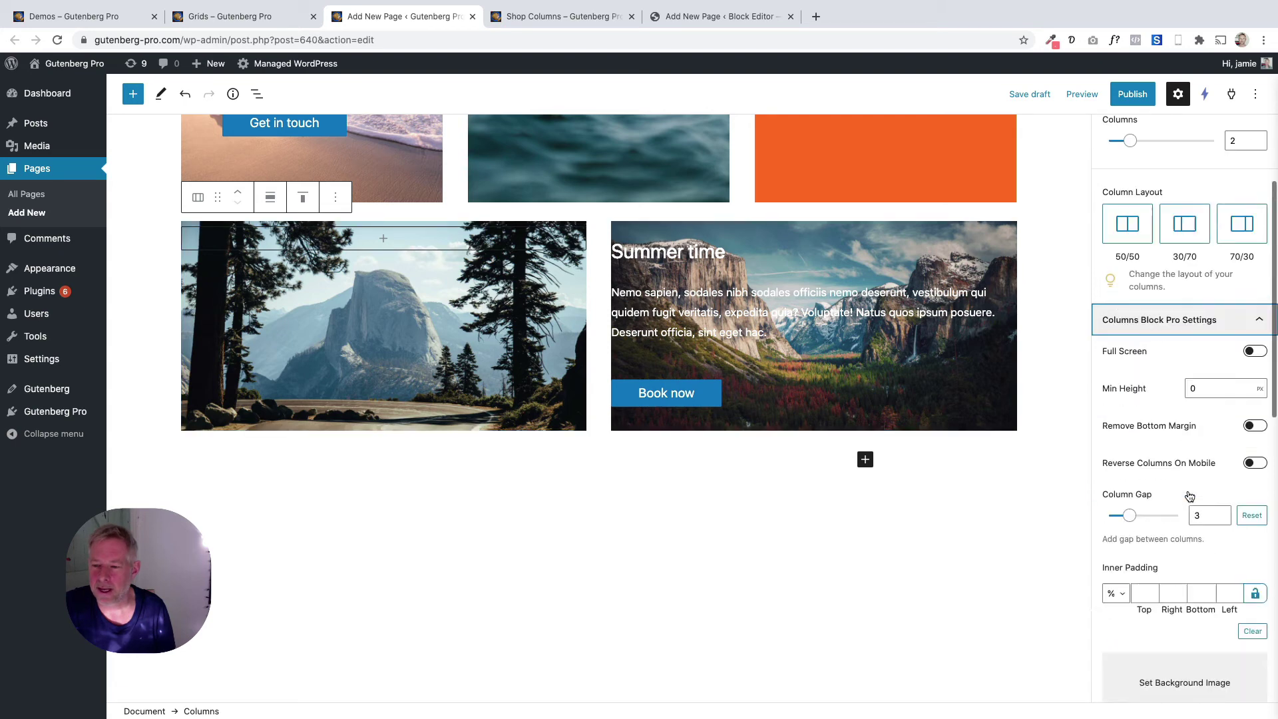
scroll(1189, 496, down, 3)
click(1254, 431)
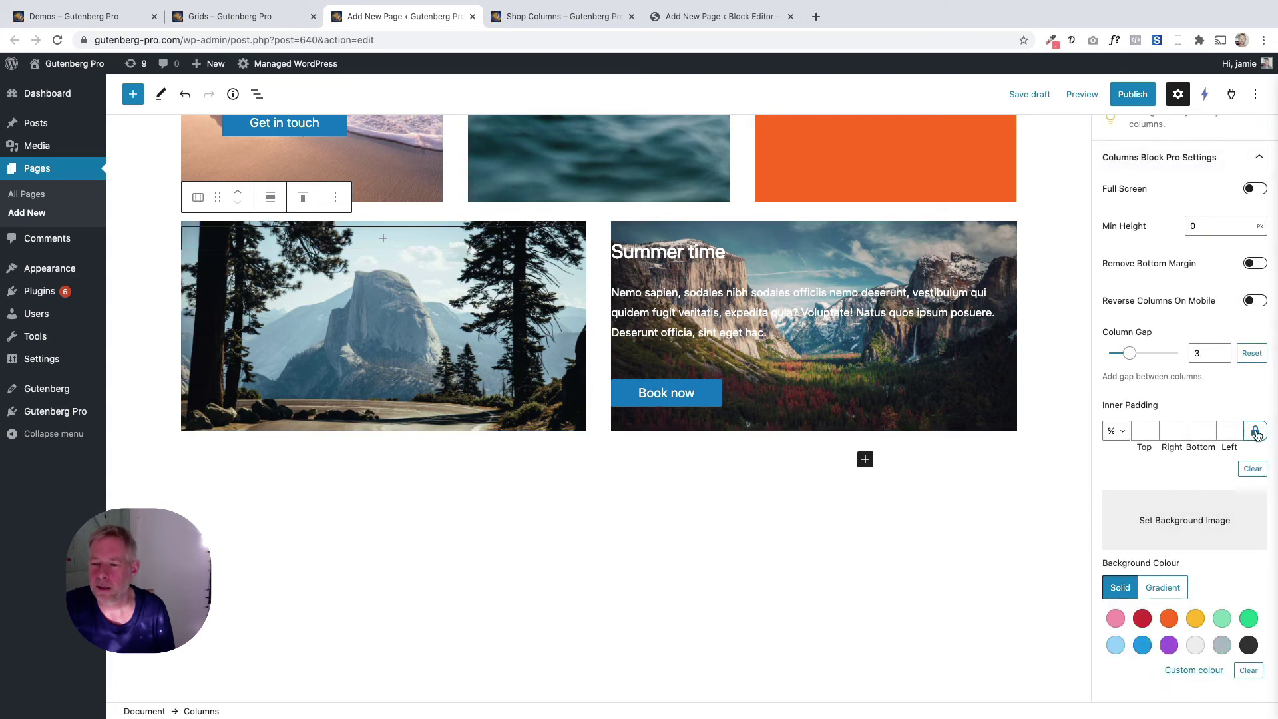
click(1255, 434)
click(1254, 432)
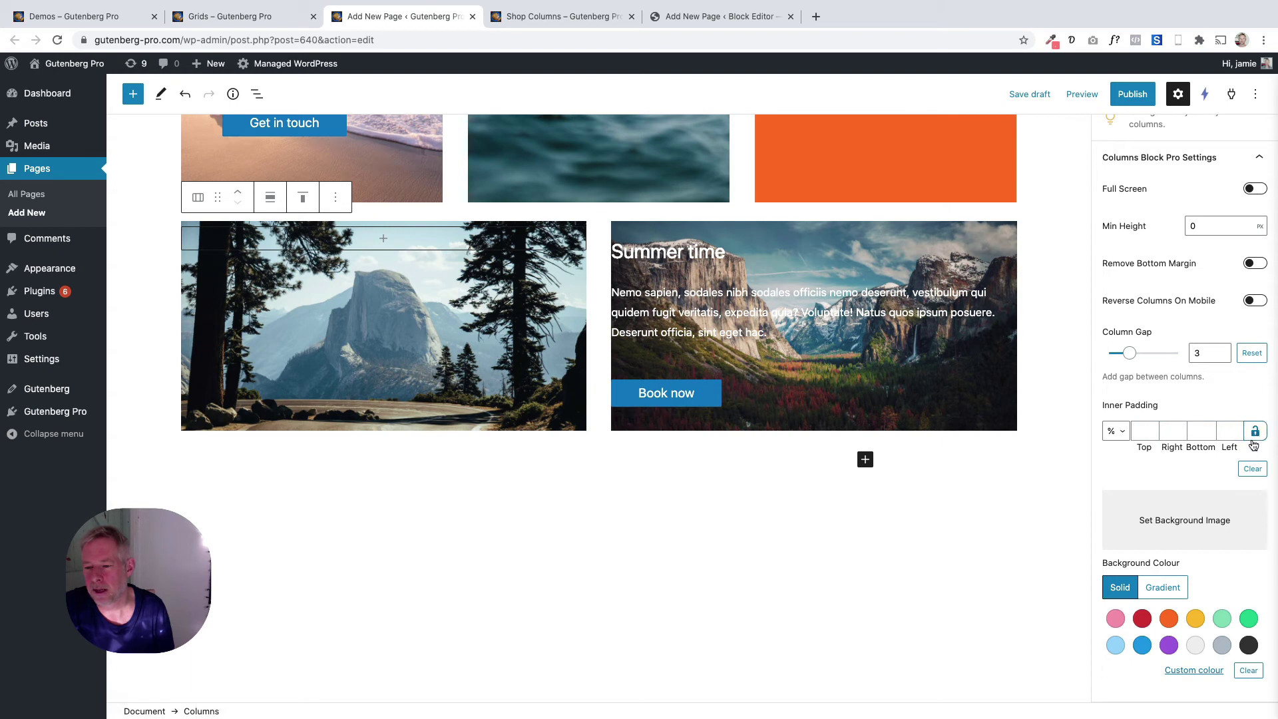
click(1145, 435)
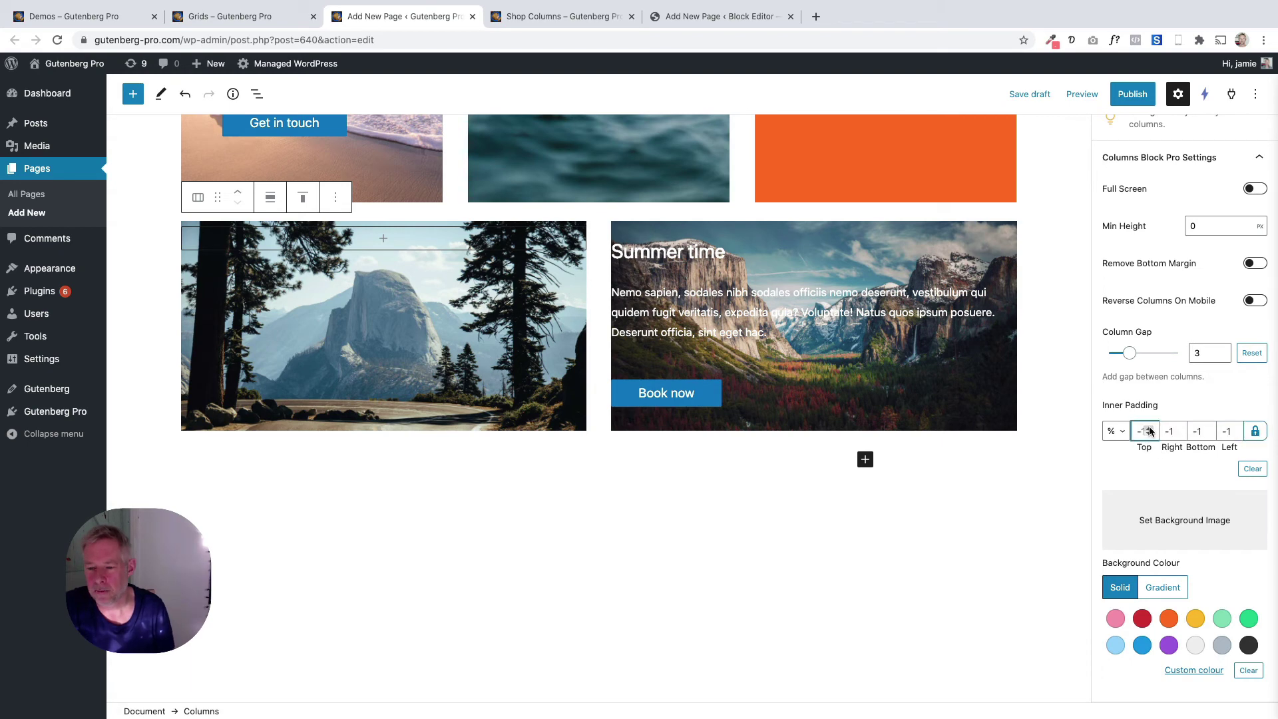
click(1149, 430)
click(1149, 429)
click(1148, 429)
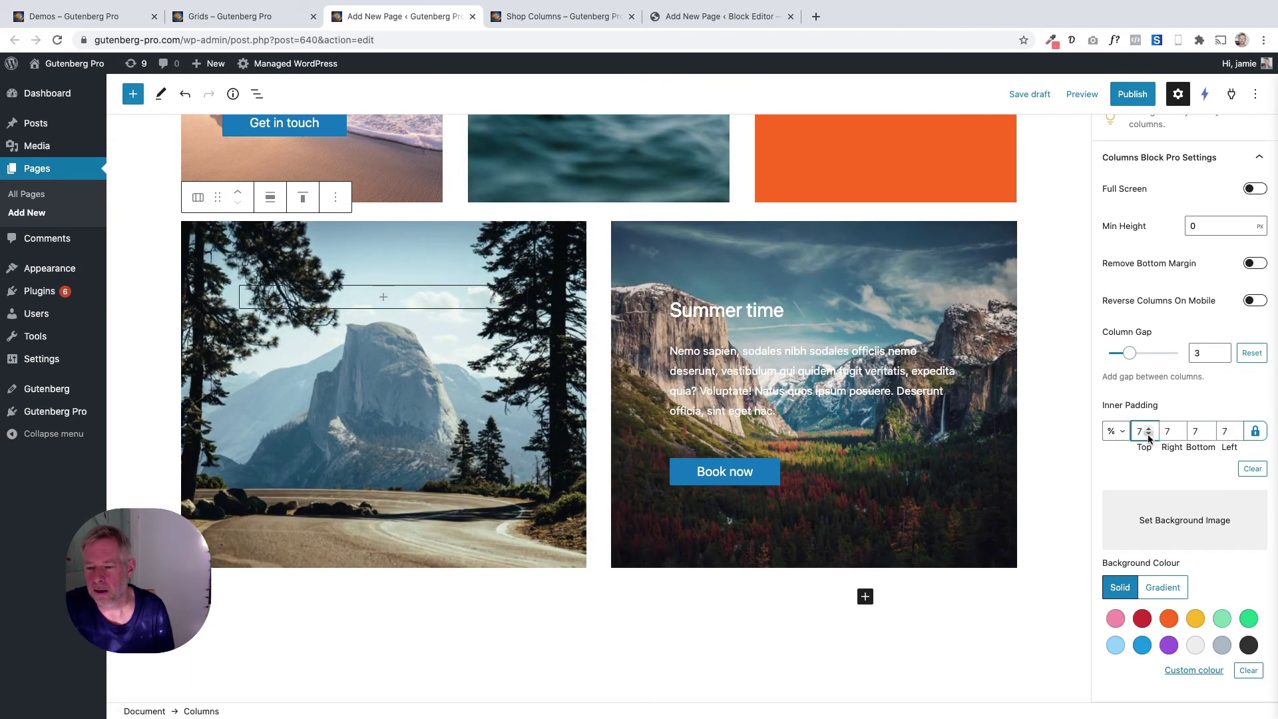
click(1149, 437)
click(1149, 437)
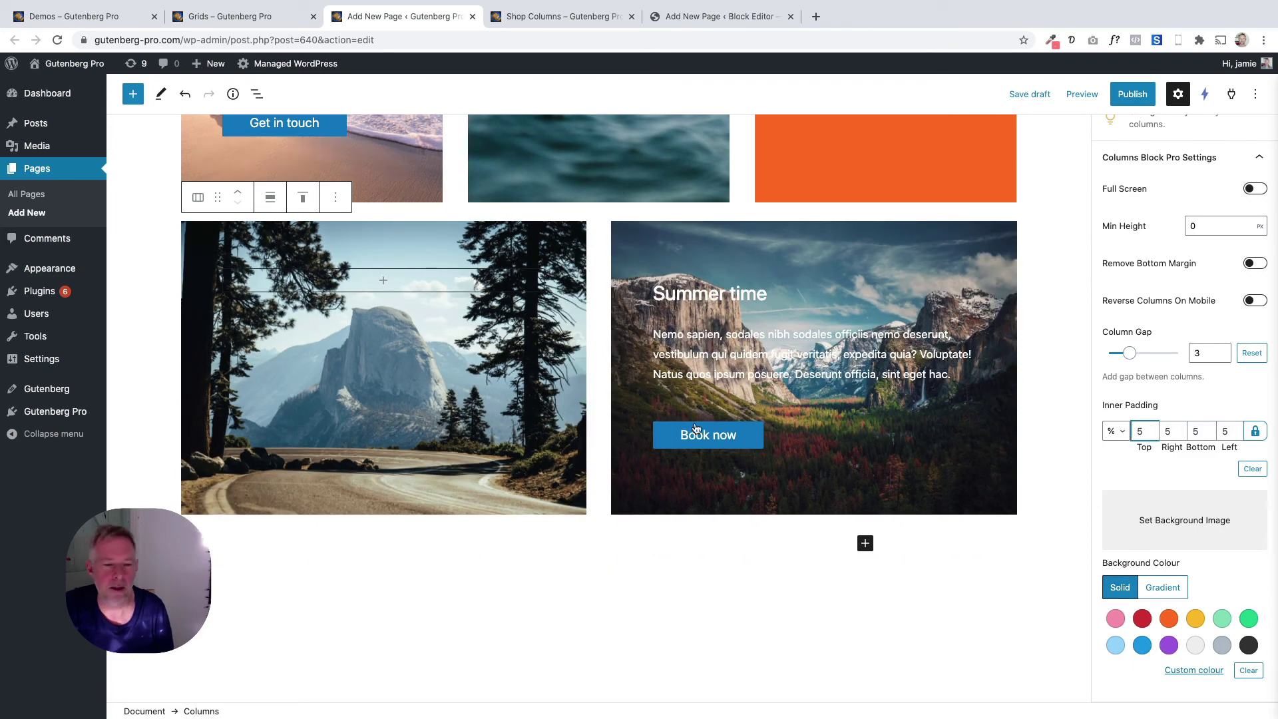
- Select the "Surfing fun" row's parent Columns block and set its column gap to 3
scroll(683, 431, up, 2)
scroll(683, 431, up, 10)
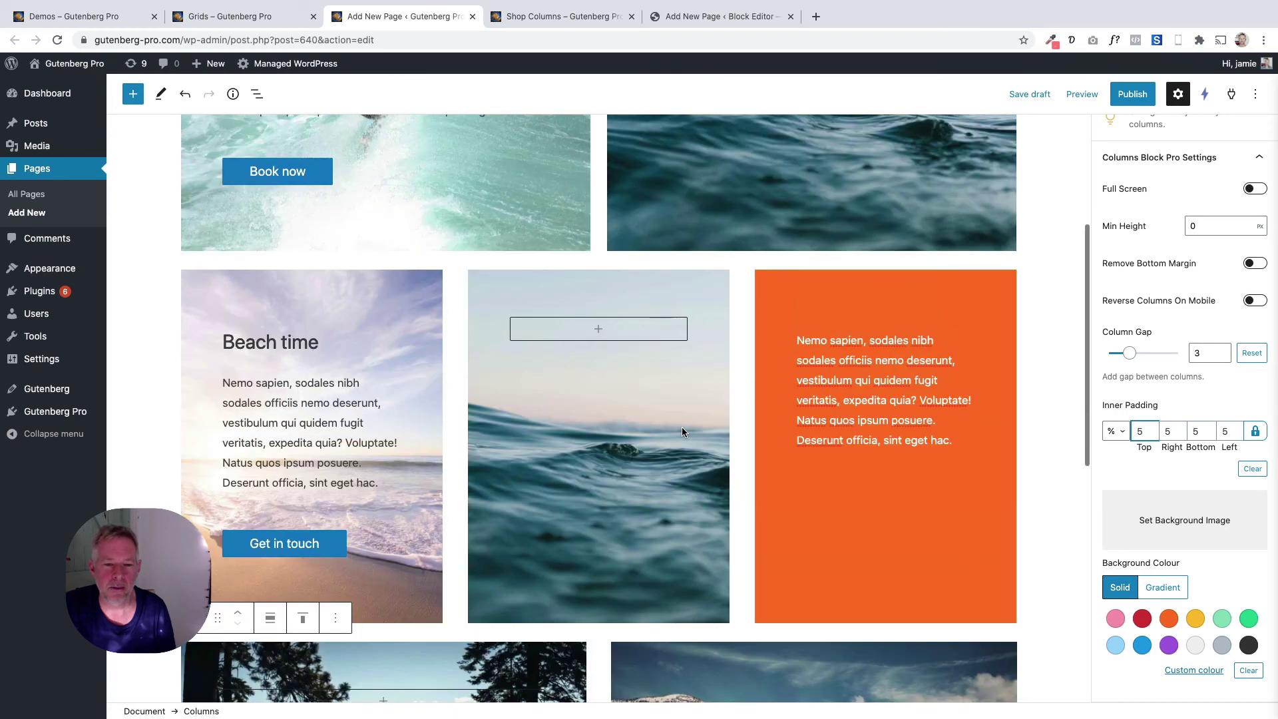
scroll(681, 431, up, 2)
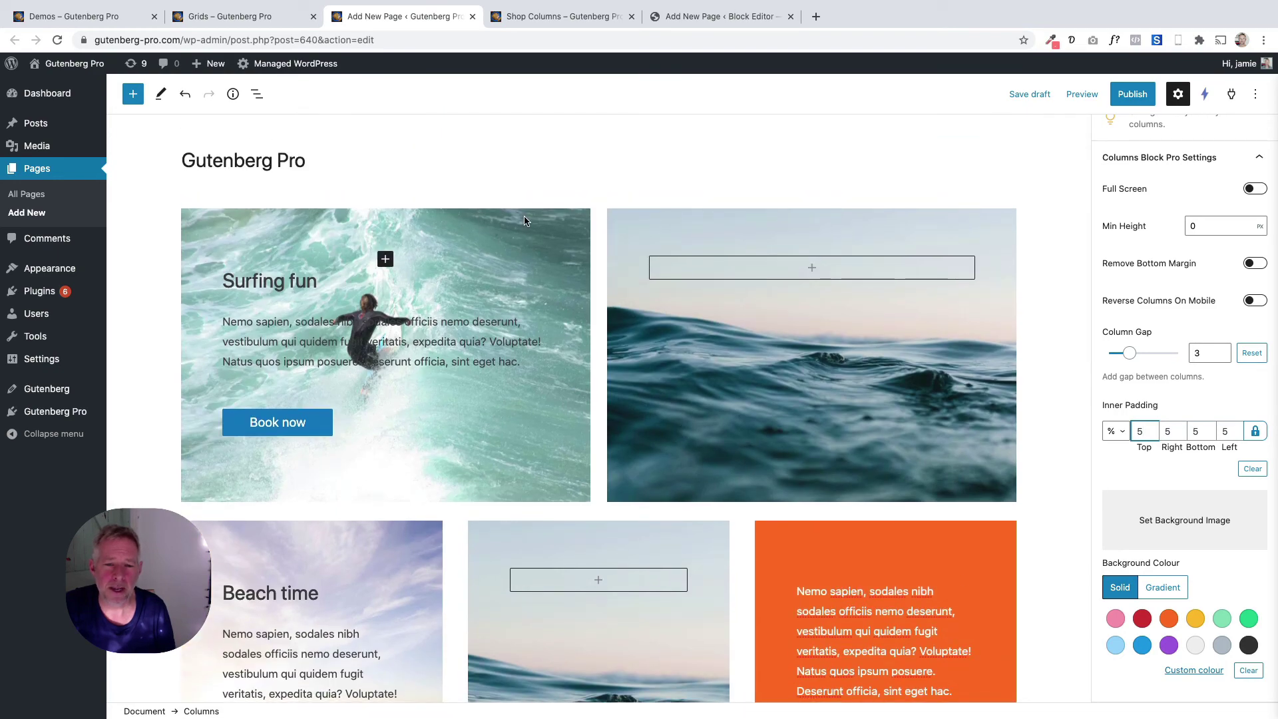
click(460, 216)
click(257, 94)
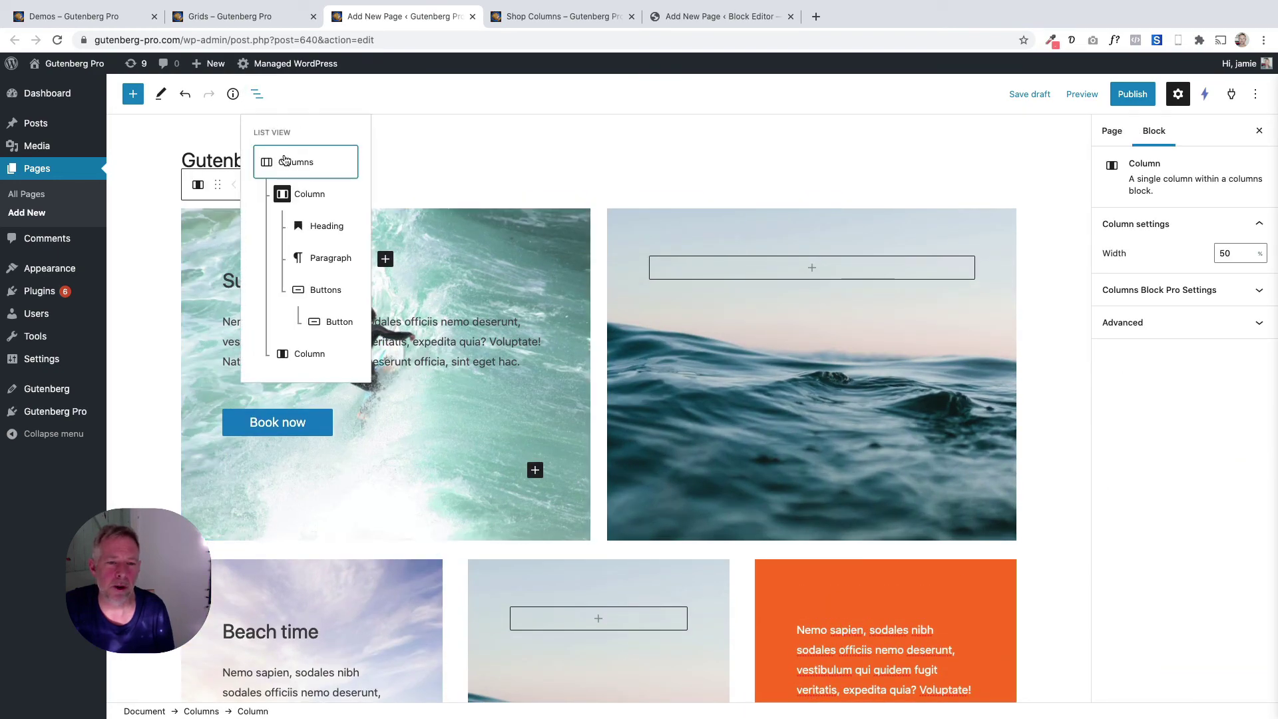
click(287, 160)
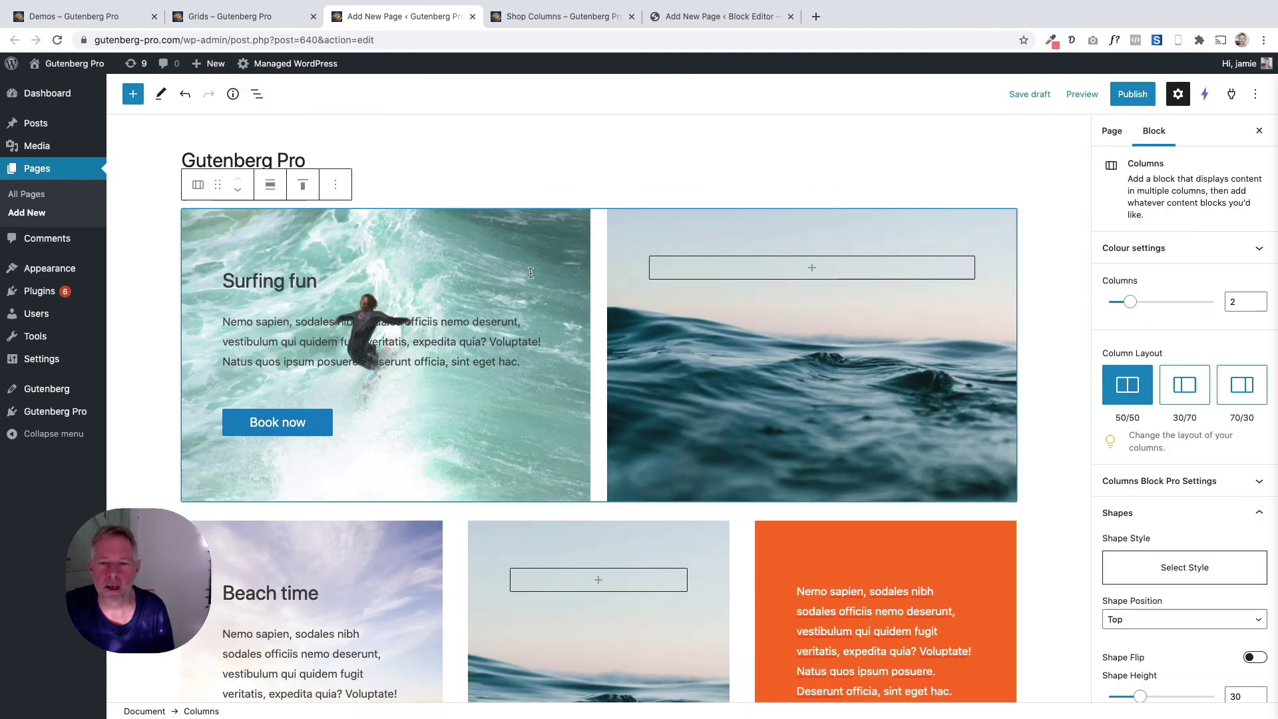
click(1169, 479)
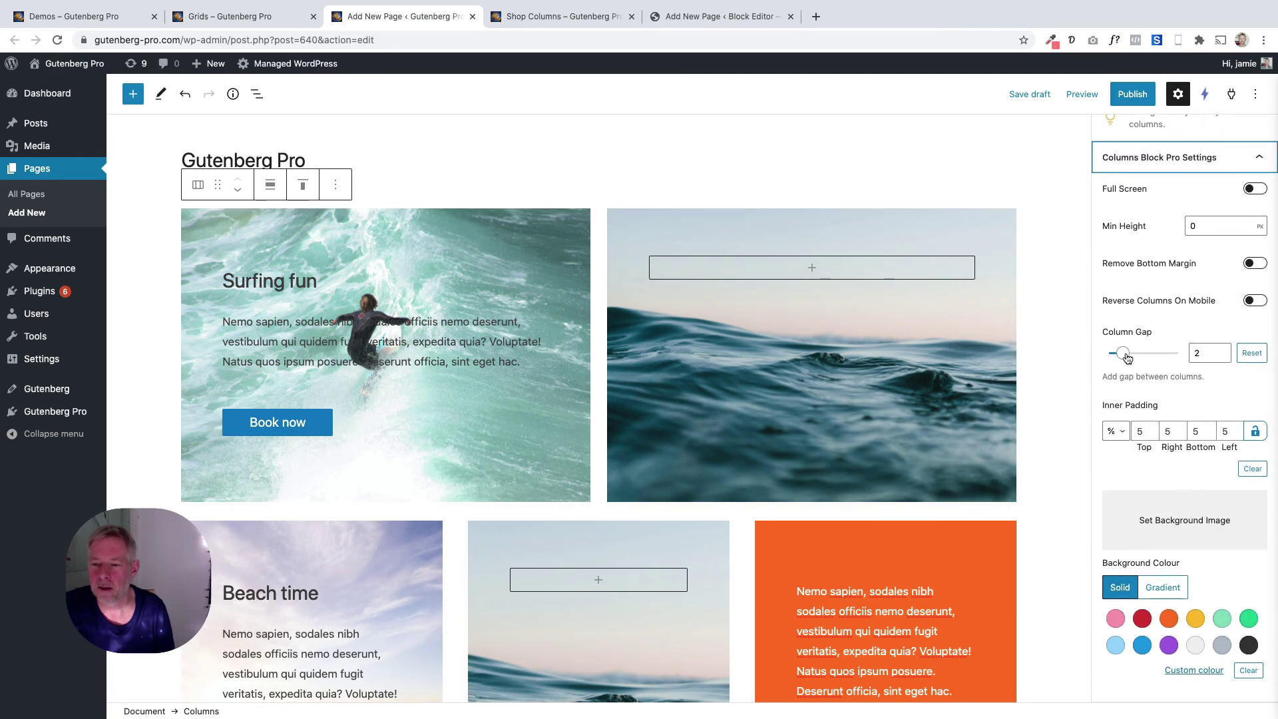
mouse_move(1127, 358)
mouse_down()
mouse_move(1102, 352)
mouse_move(1239, 353)
mouse_move(1131, 353)
mouse_up()
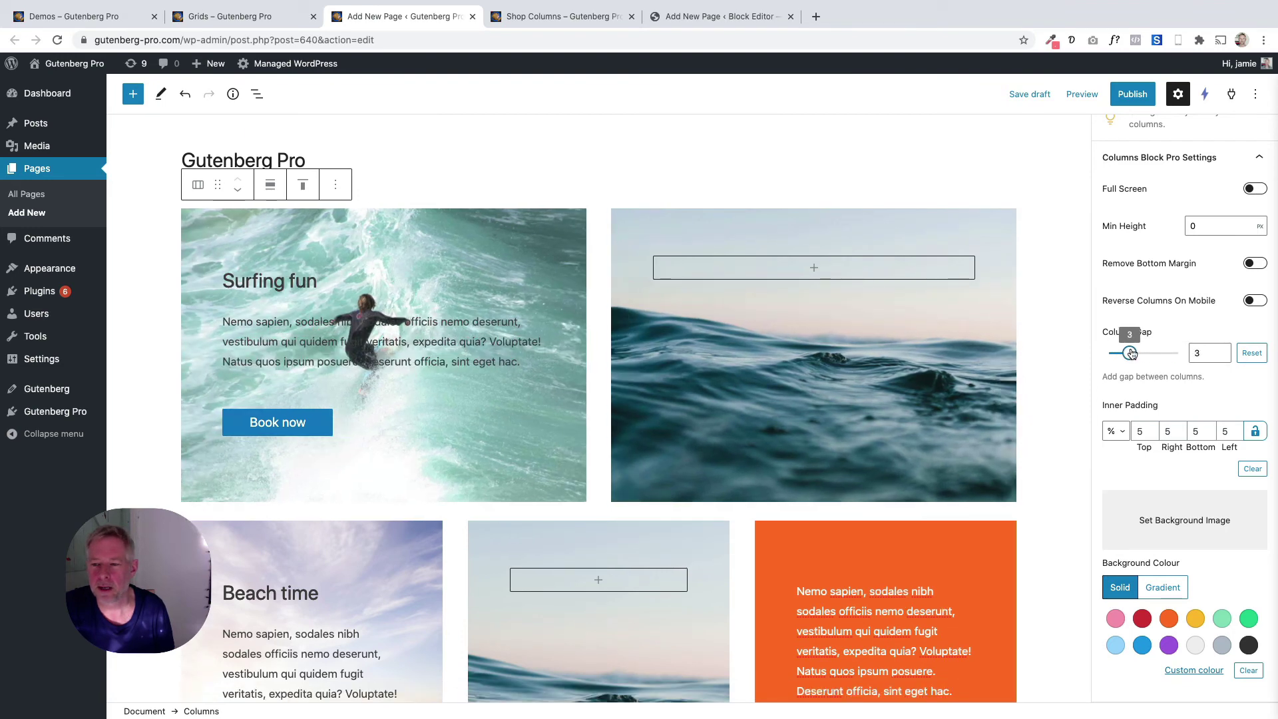
drag(1241, 304, 1117, 301)
click(1128, 301)
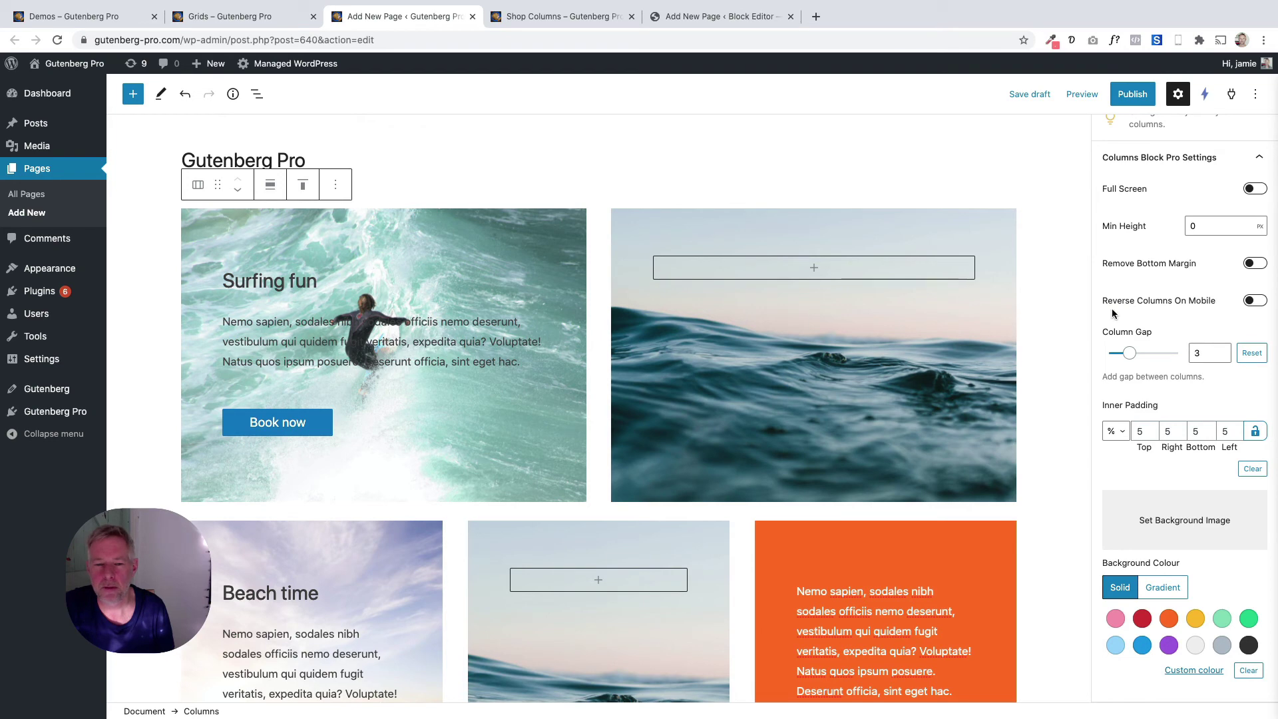
- Select the "Summer time" row's parent Columns block and turn on Reverse Columns On Mobile
scroll(778, 380, down, 6)
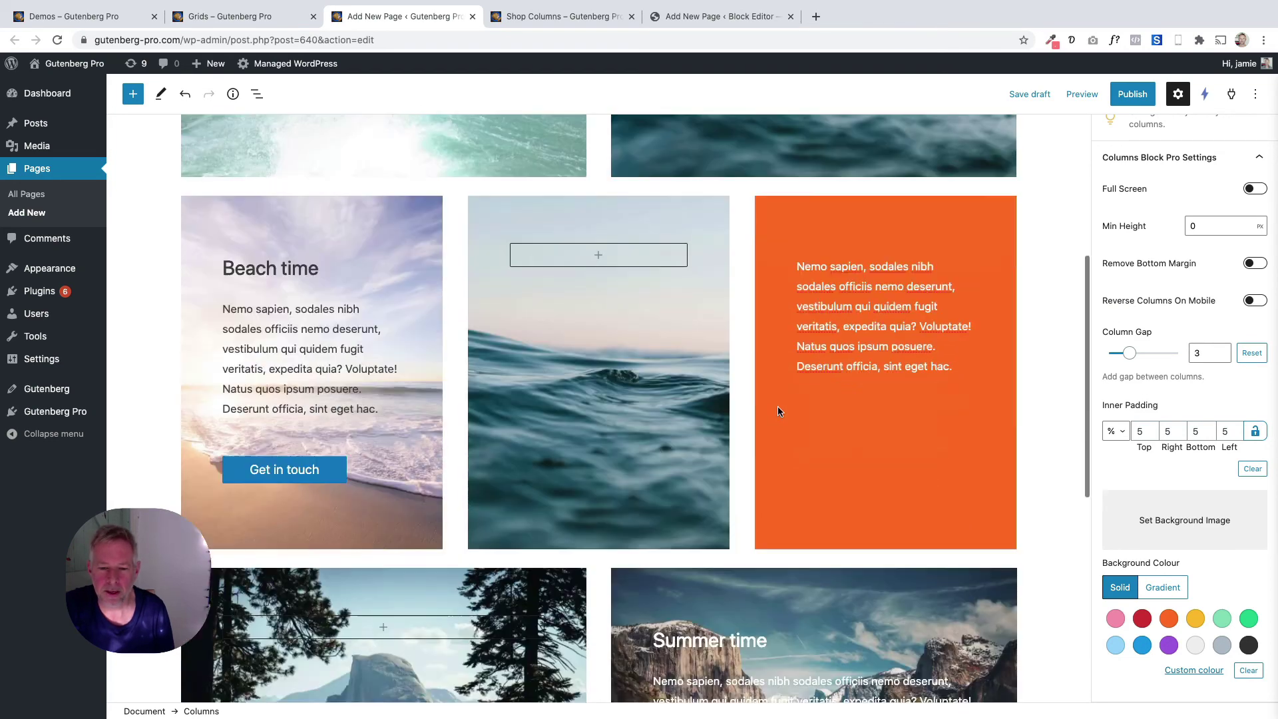
scroll(769, 449, down, 2)
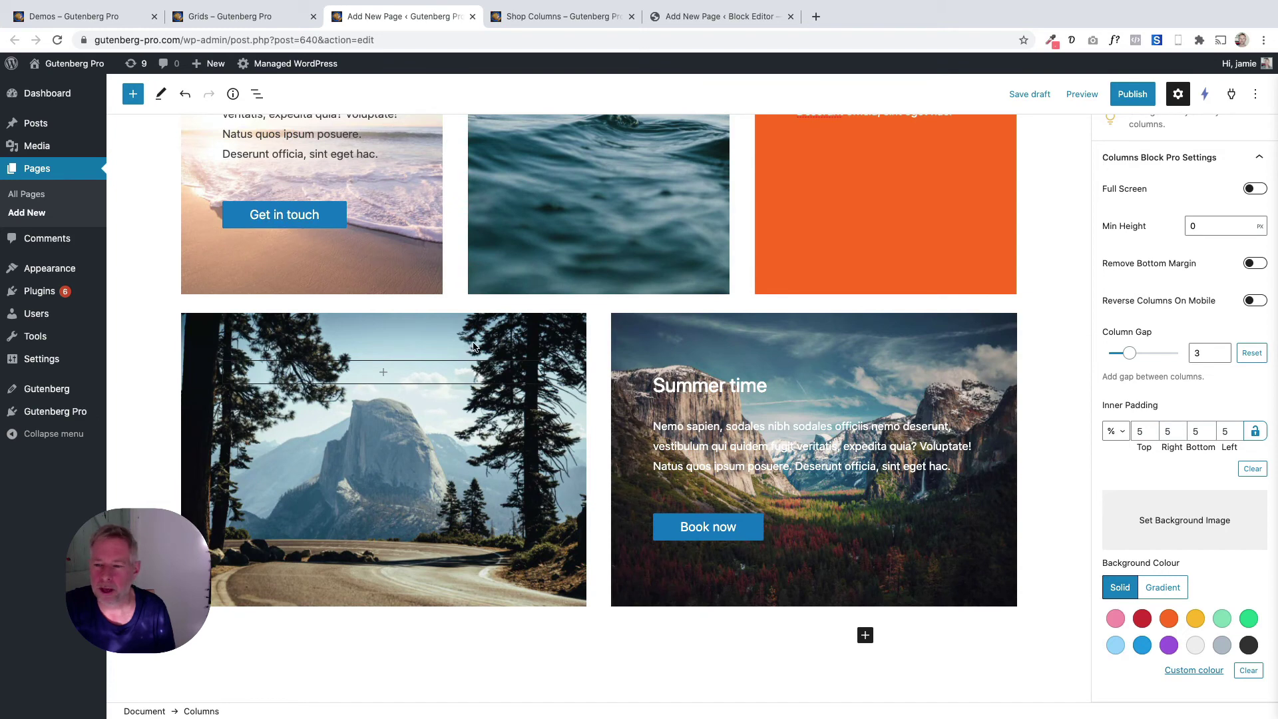
click(509, 336)
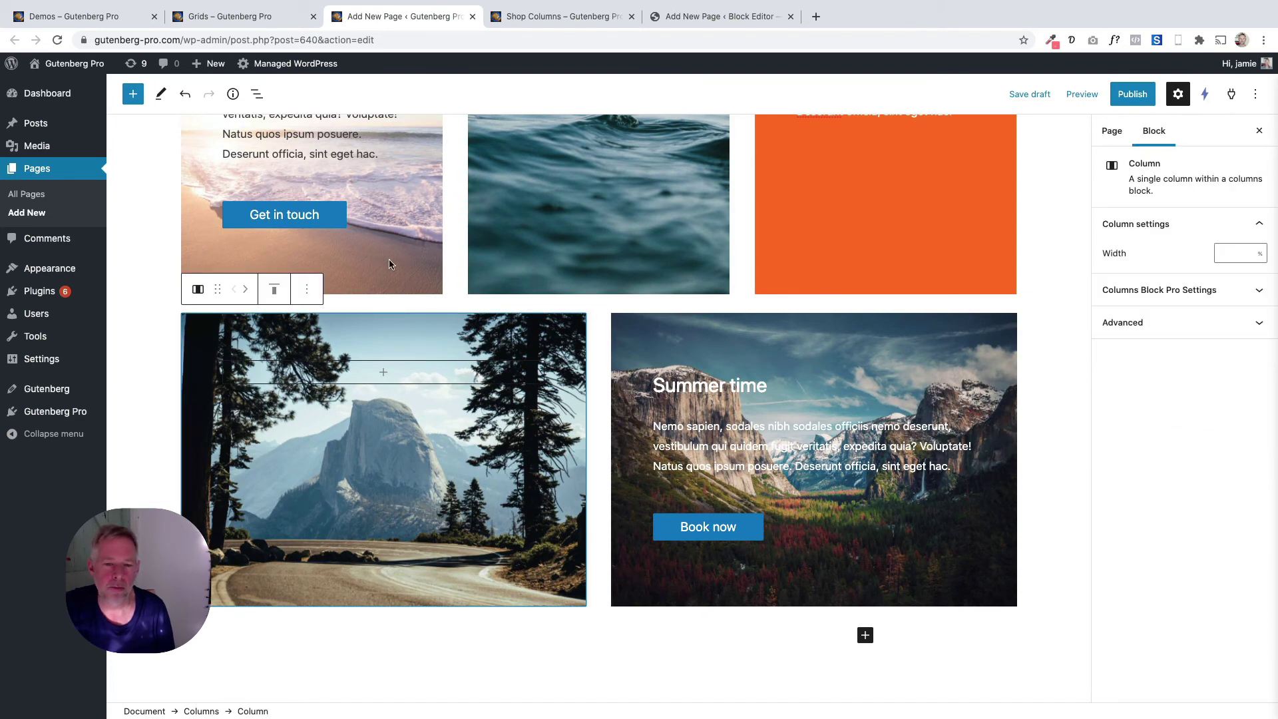
click(256, 94)
click(276, 160)
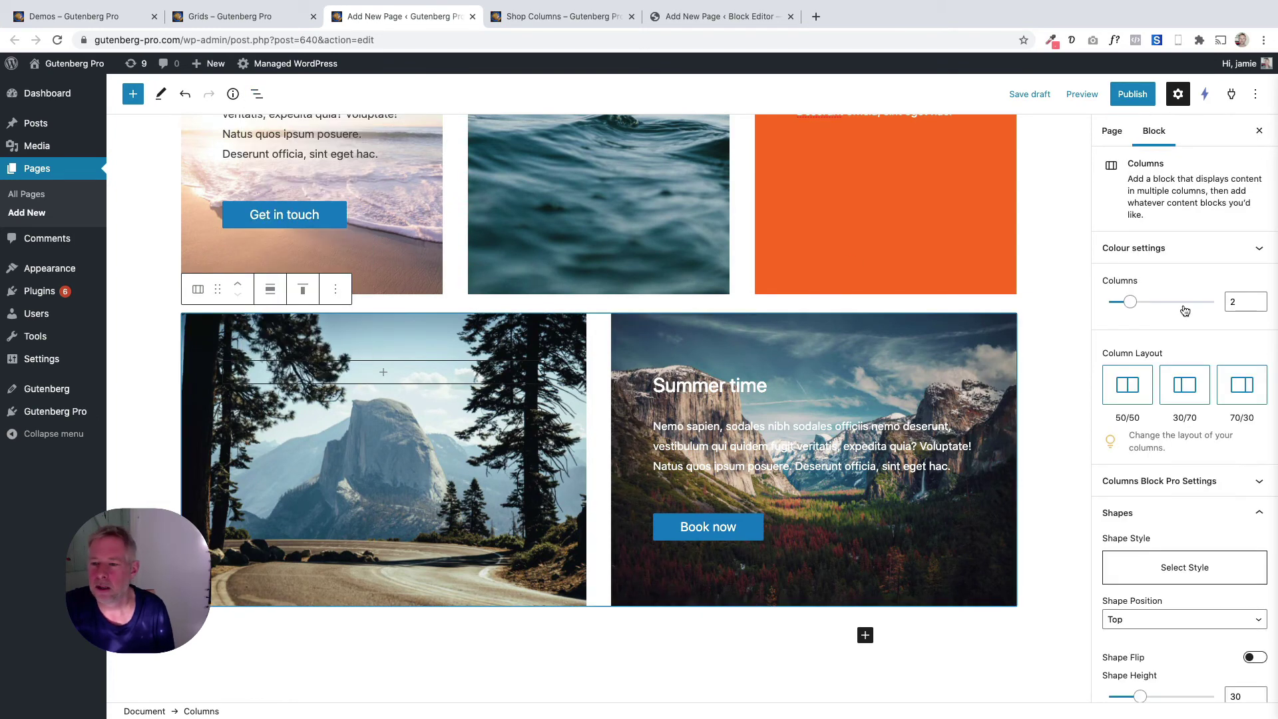
click(1177, 479)
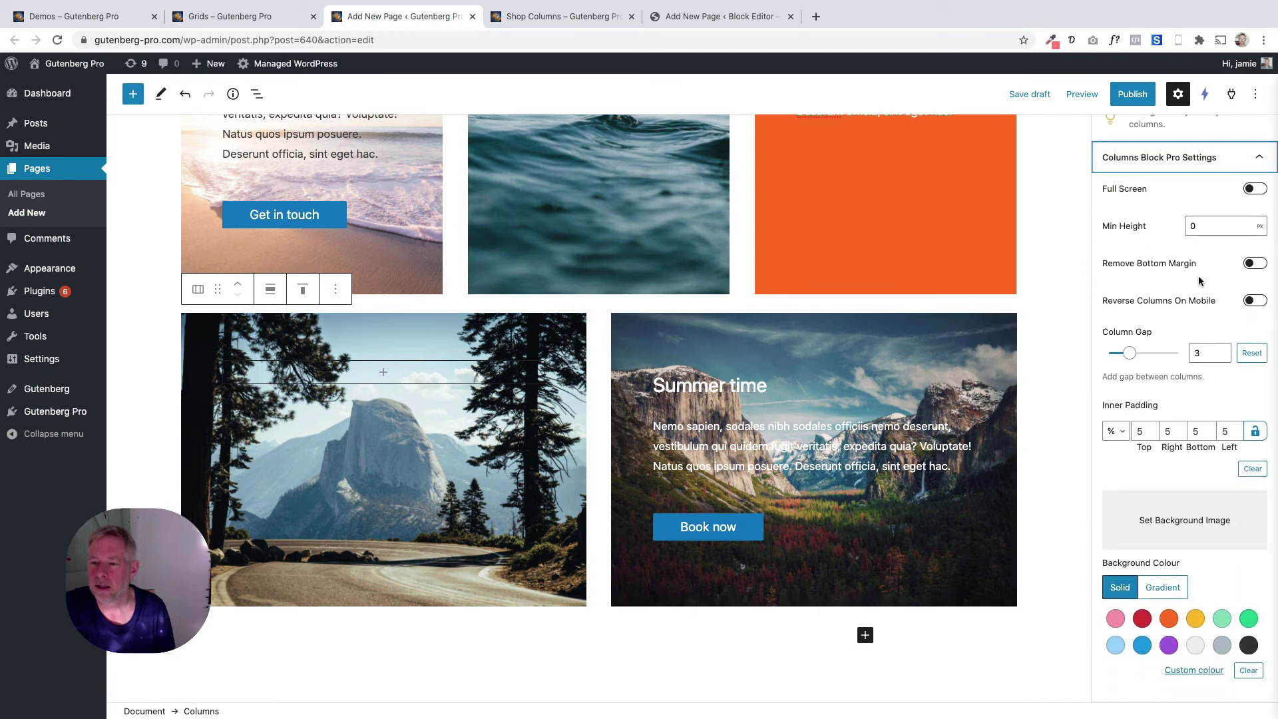
click(1255, 301)
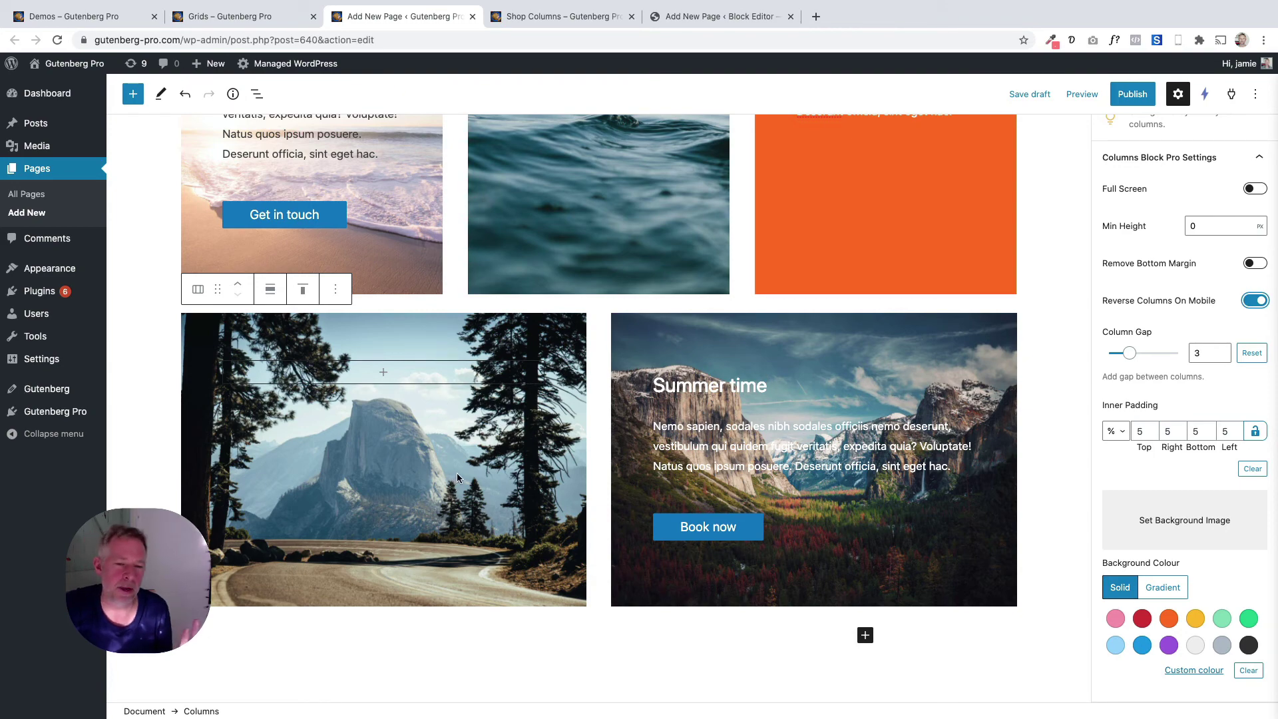
- Publish the page
scroll(502, 466, up, 3)
scroll(700, 439, up, 6)
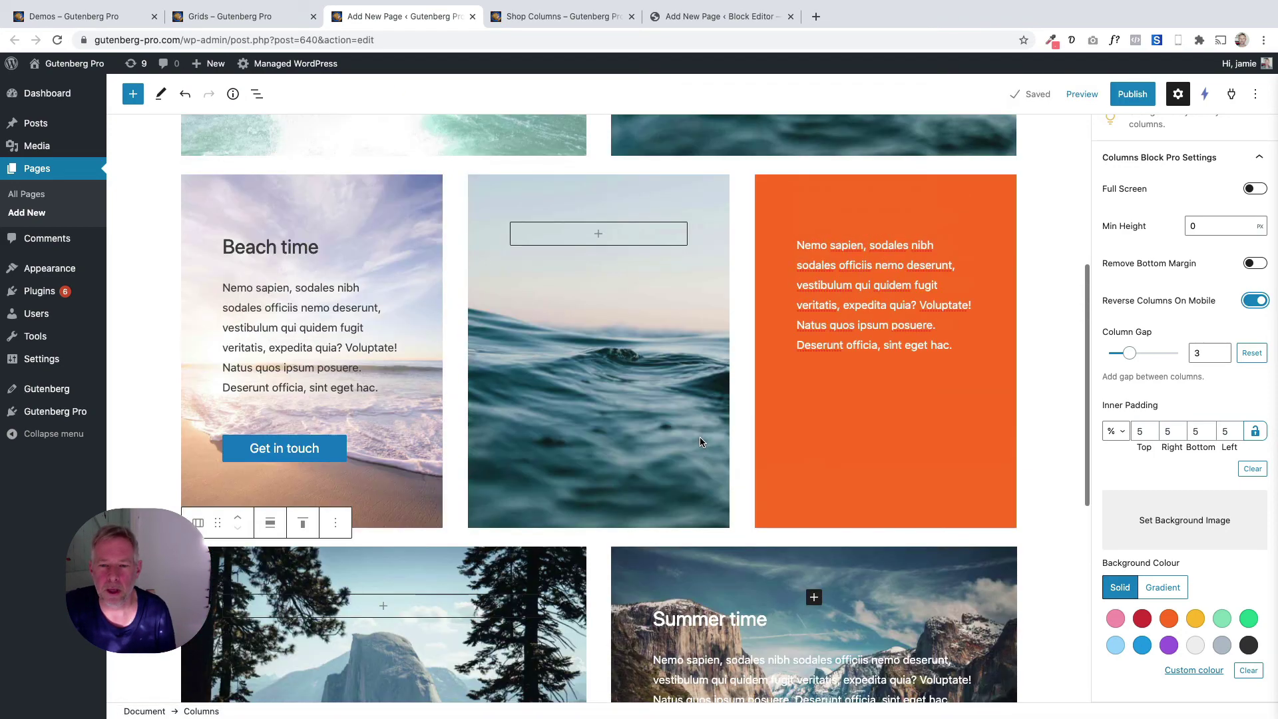
scroll(1135, 359, up, 3)
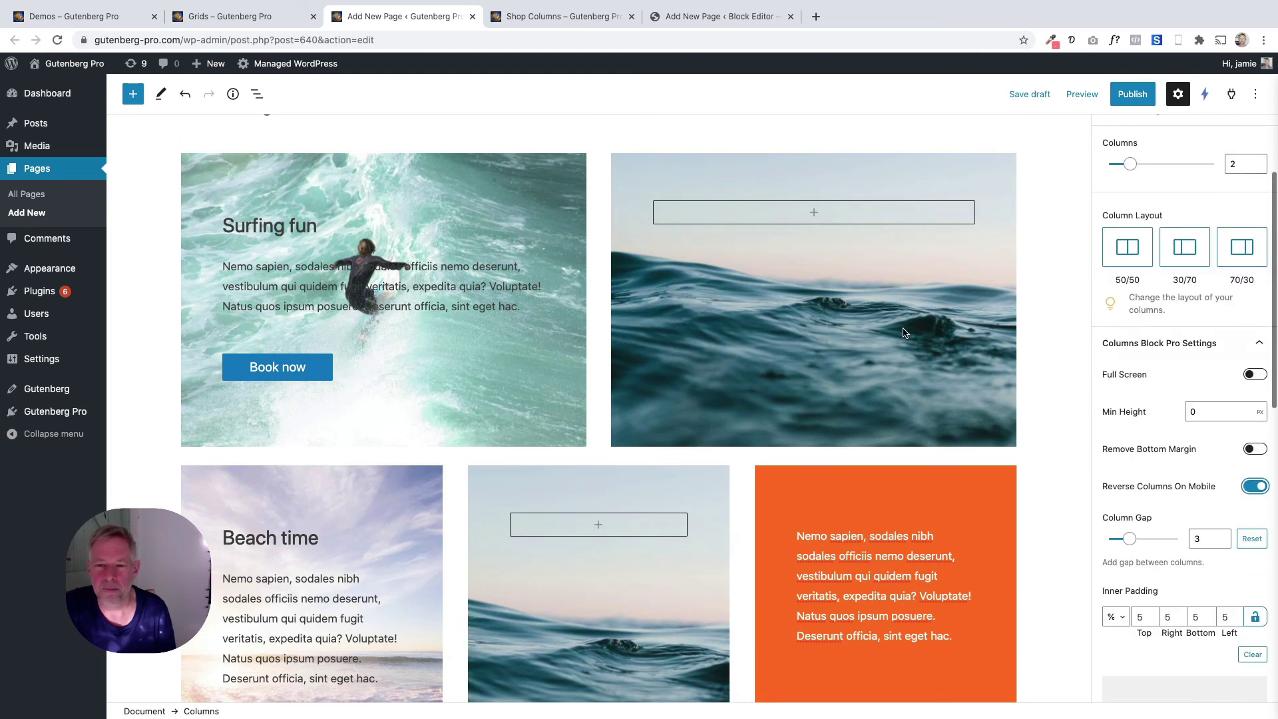
scroll(805, 293, up, 2)
click(1132, 93)
click(1130, 97)
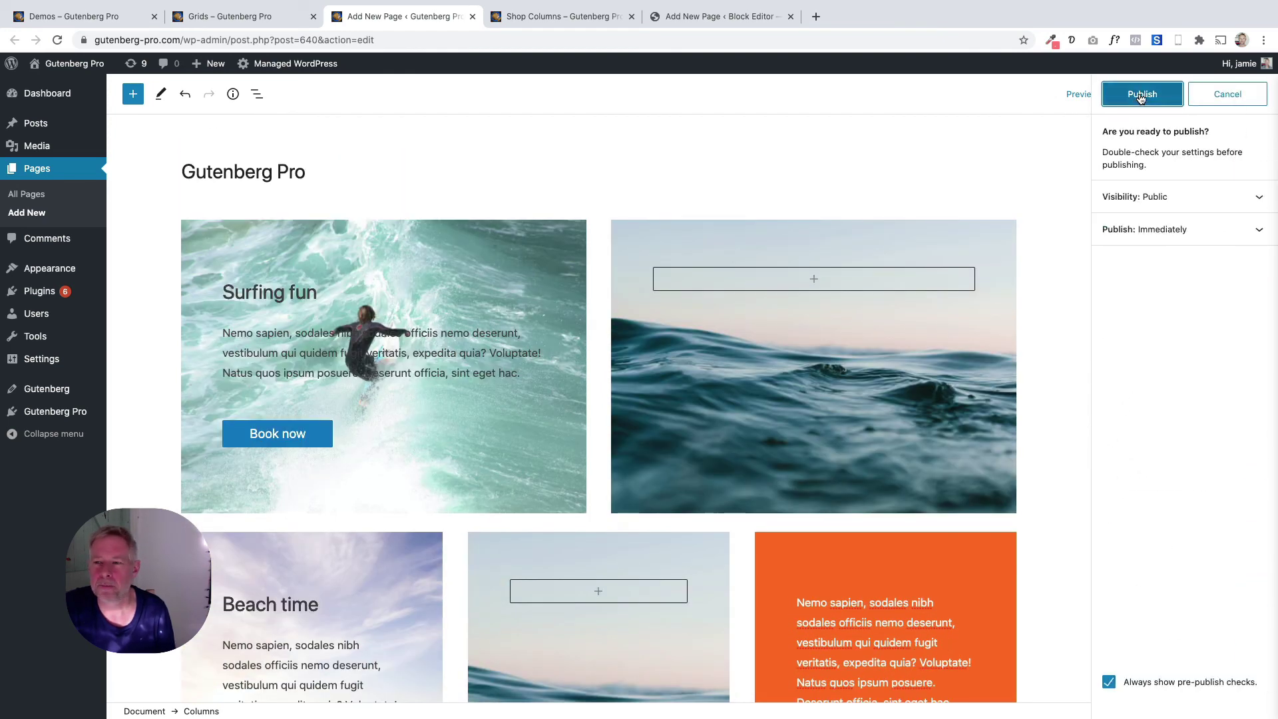
- View the published page and examine how all three rows of columns are laid out
click(261, 673)
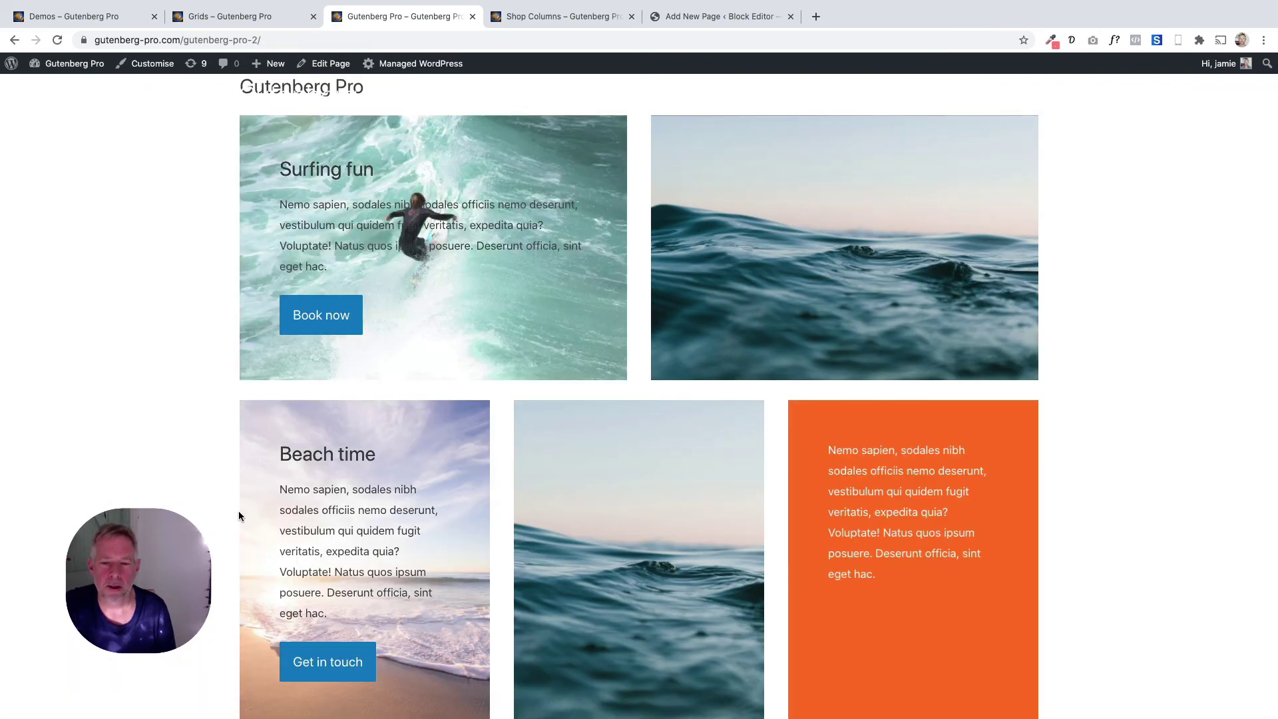
scroll(240, 513, down, 3)
scroll(238, 512, down, 2)
scroll(238, 512, up, 4)
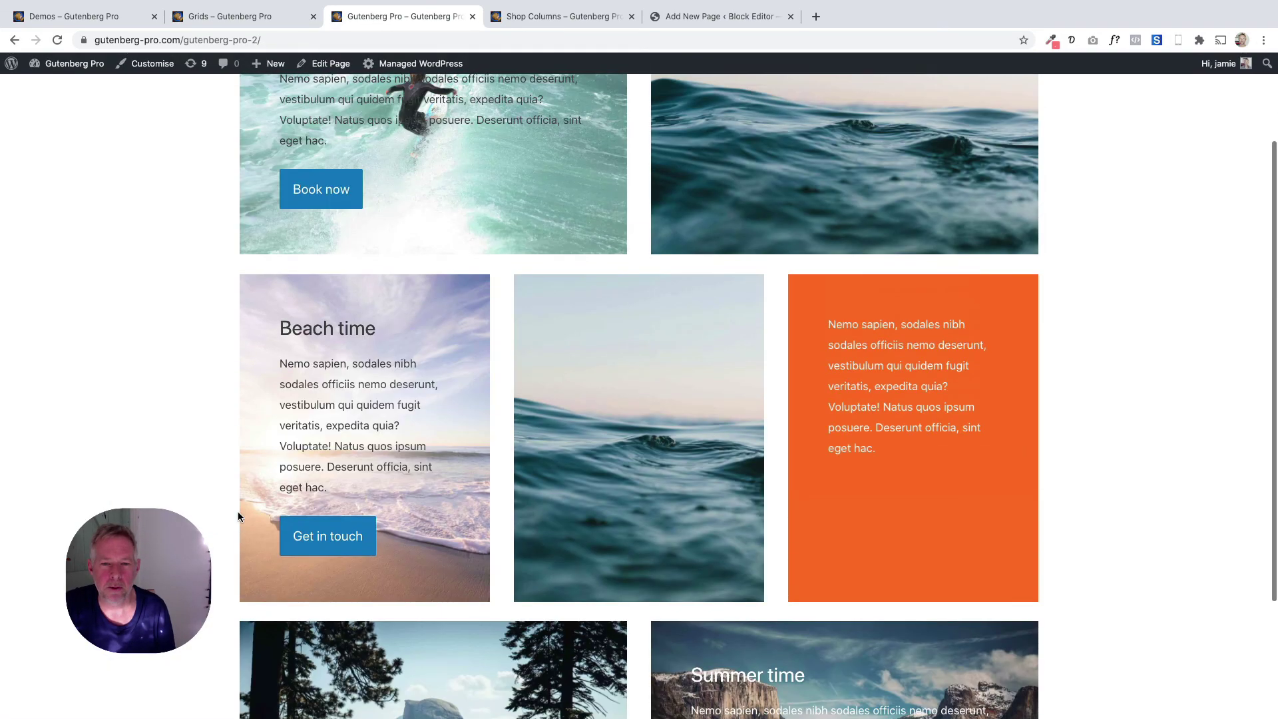
scroll(299, 245, down, 2)
scroll(302, 297, up, 4)
scroll(302, 297, down, 1)
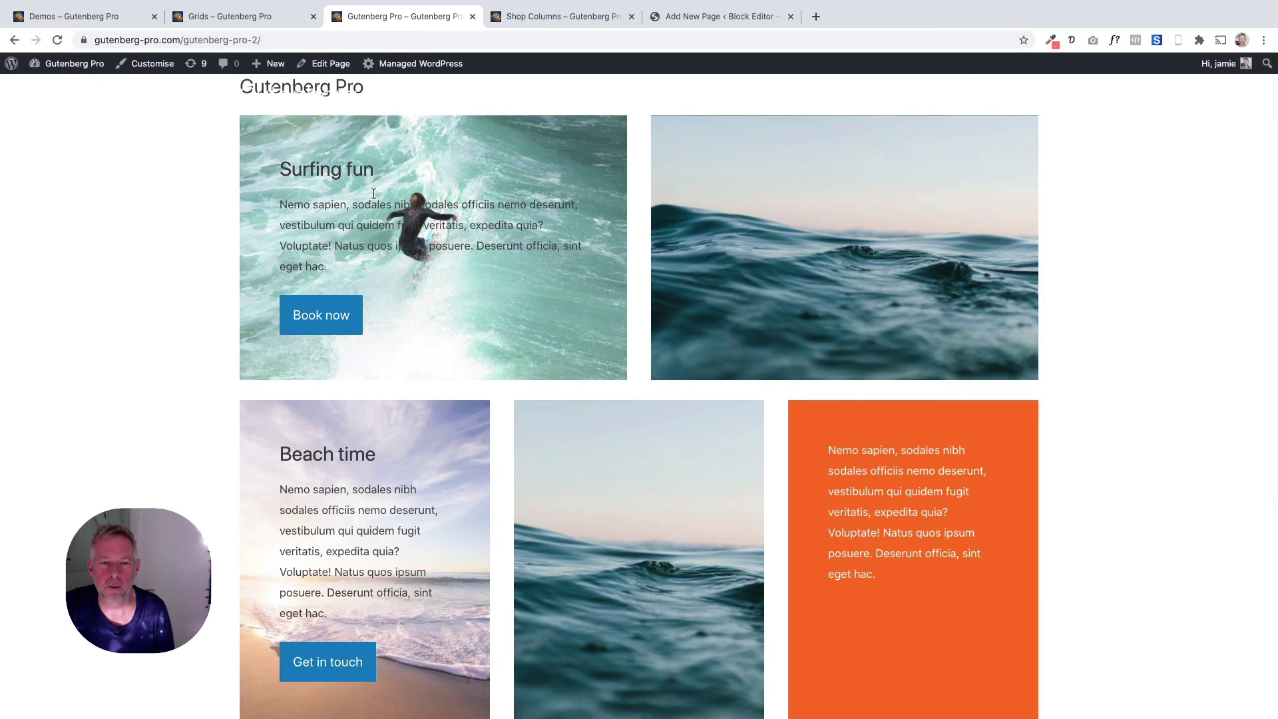
- Reopen the page for editing and set the "Surfing fun" row's Columns block to full width
click(327, 65)
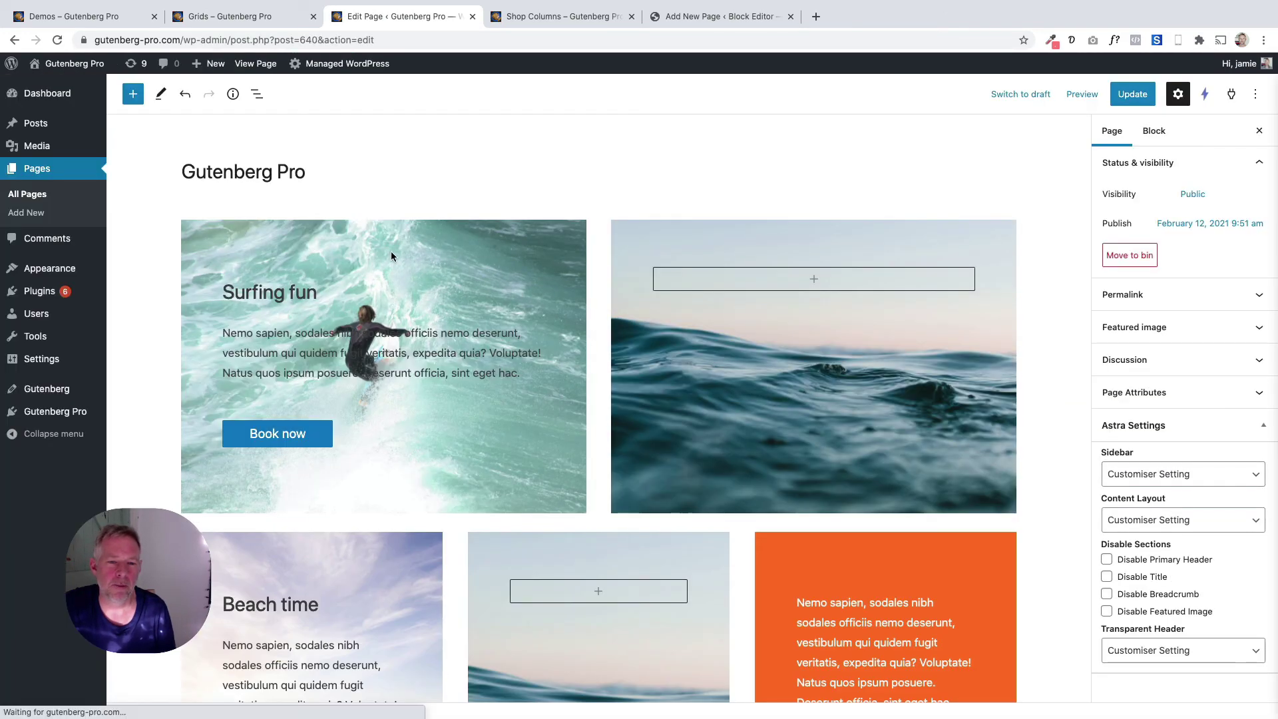
click(258, 94)
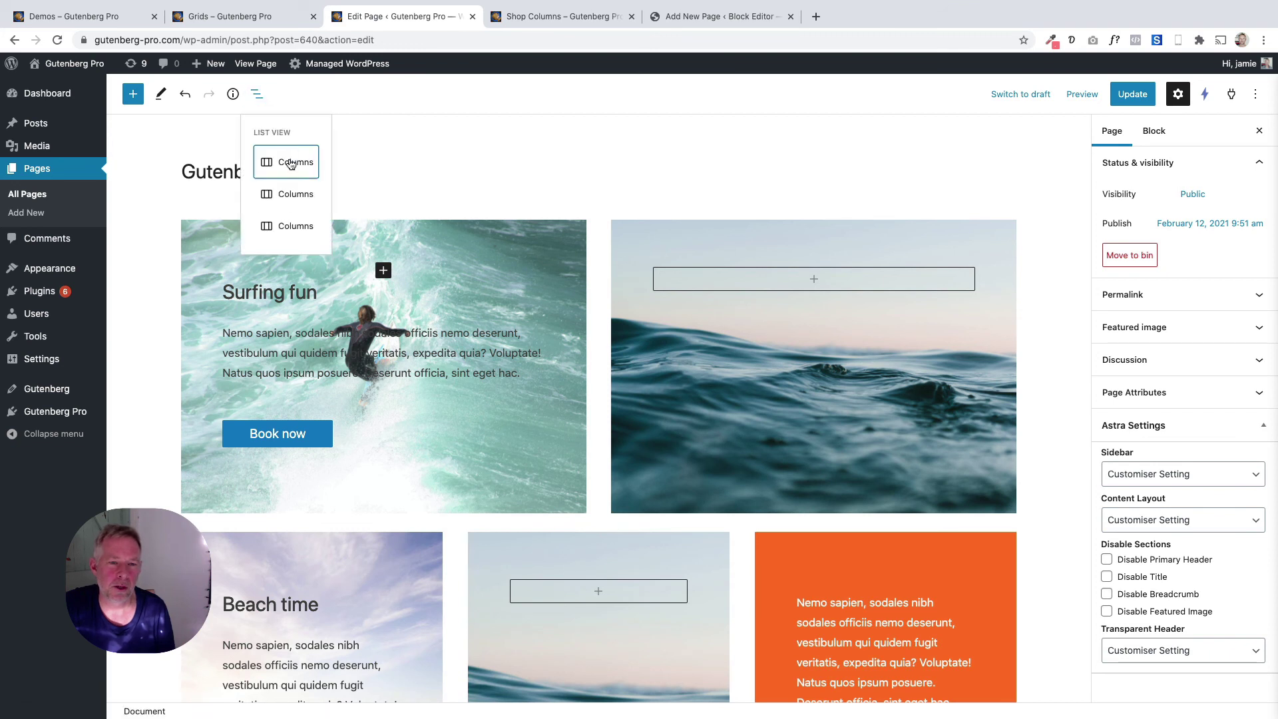
click(291, 163)
click(269, 196)
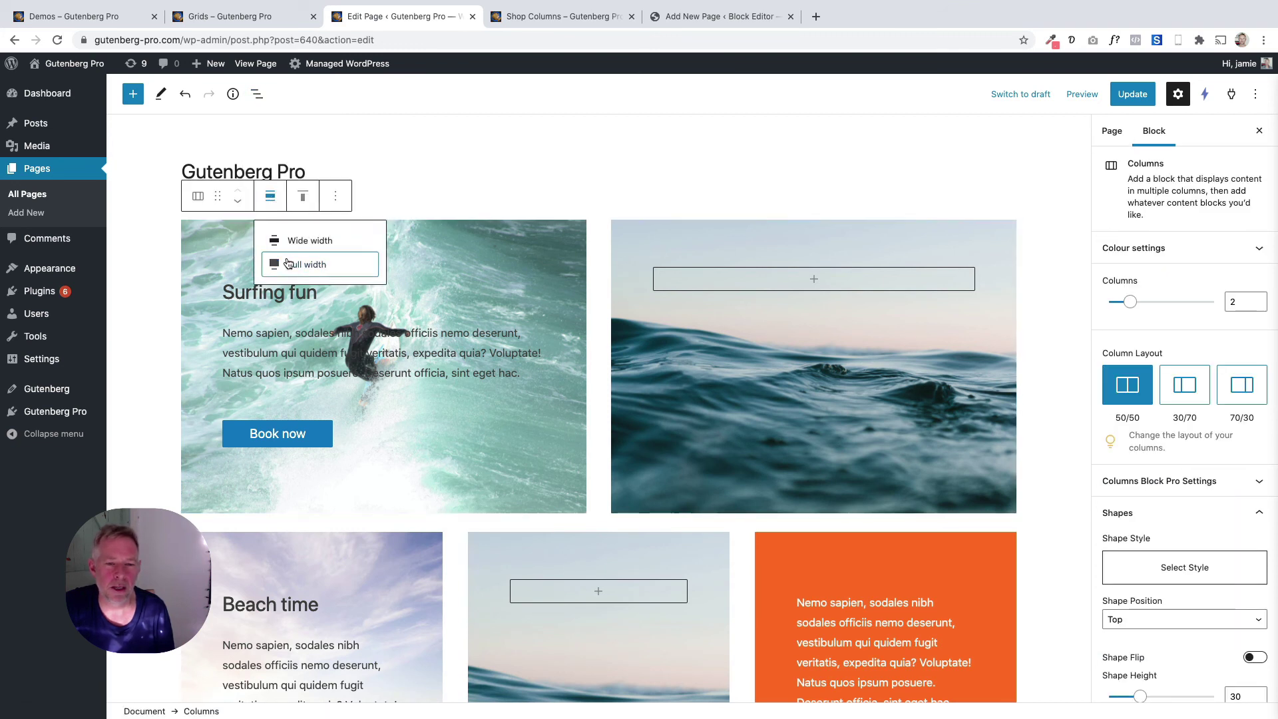
click(288, 264)
- Update the page and view the live version to check the full-width first row
click(1131, 94)
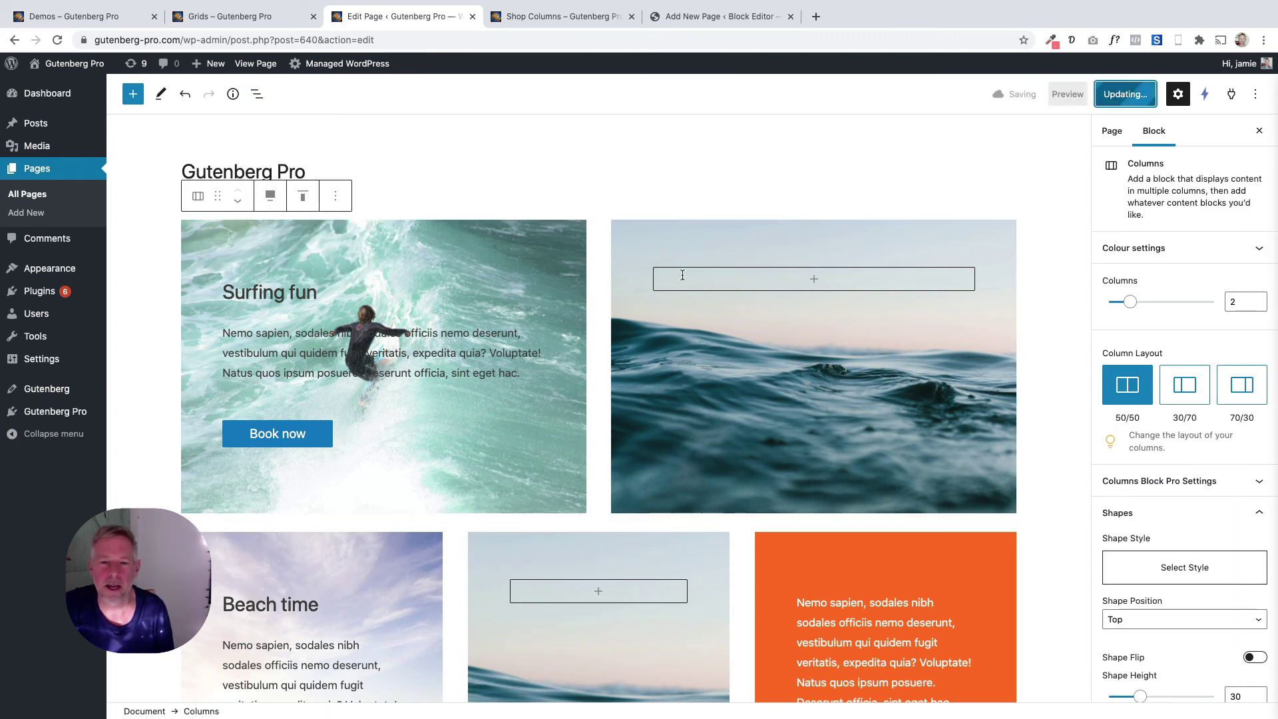
click(232, 676)
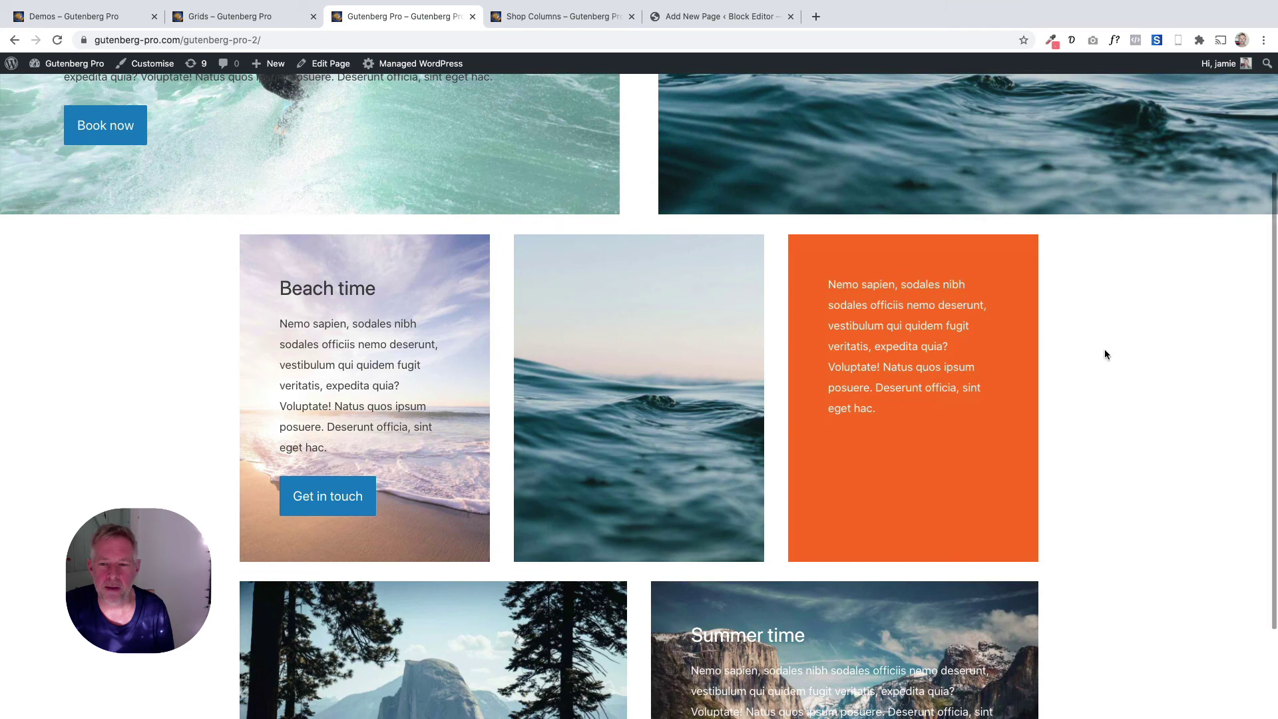
scroll(359, 113, up, 5)
- Return to editing the page and set the three-column "Beach time" row's Columns block to full width
click(331, 65)
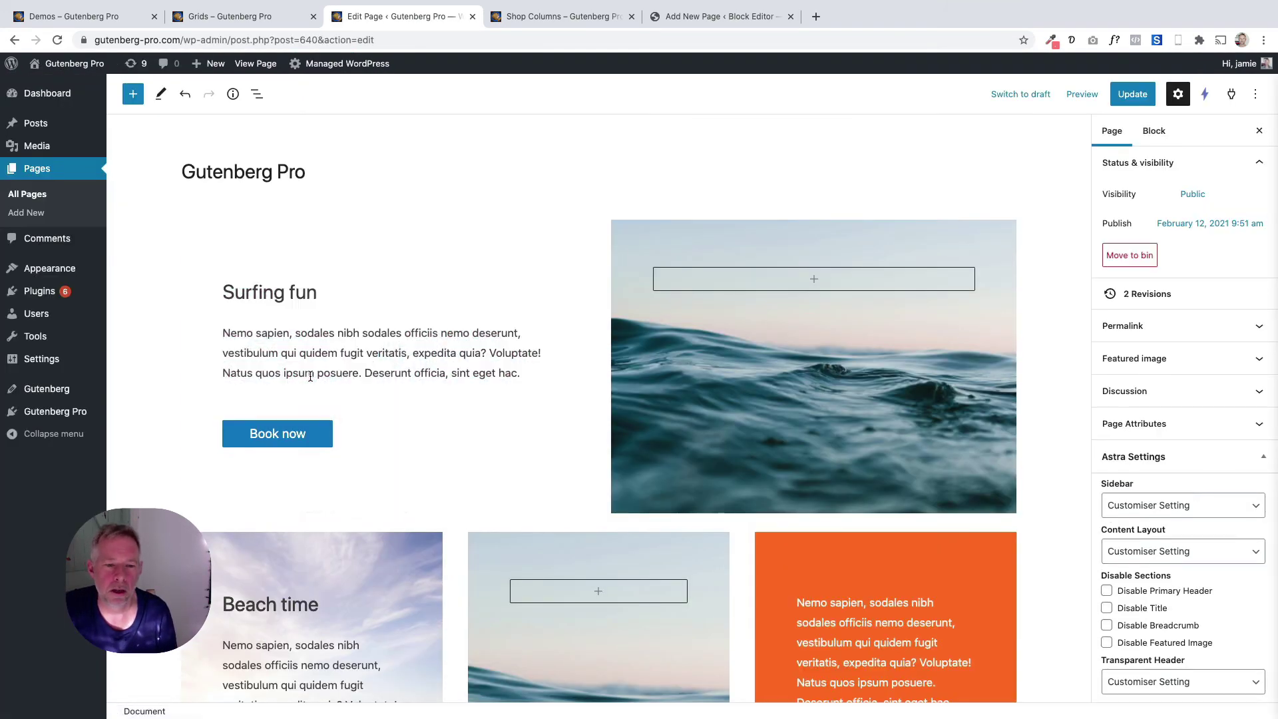
scroll(407, 480, down, 2)
click(388, 378)
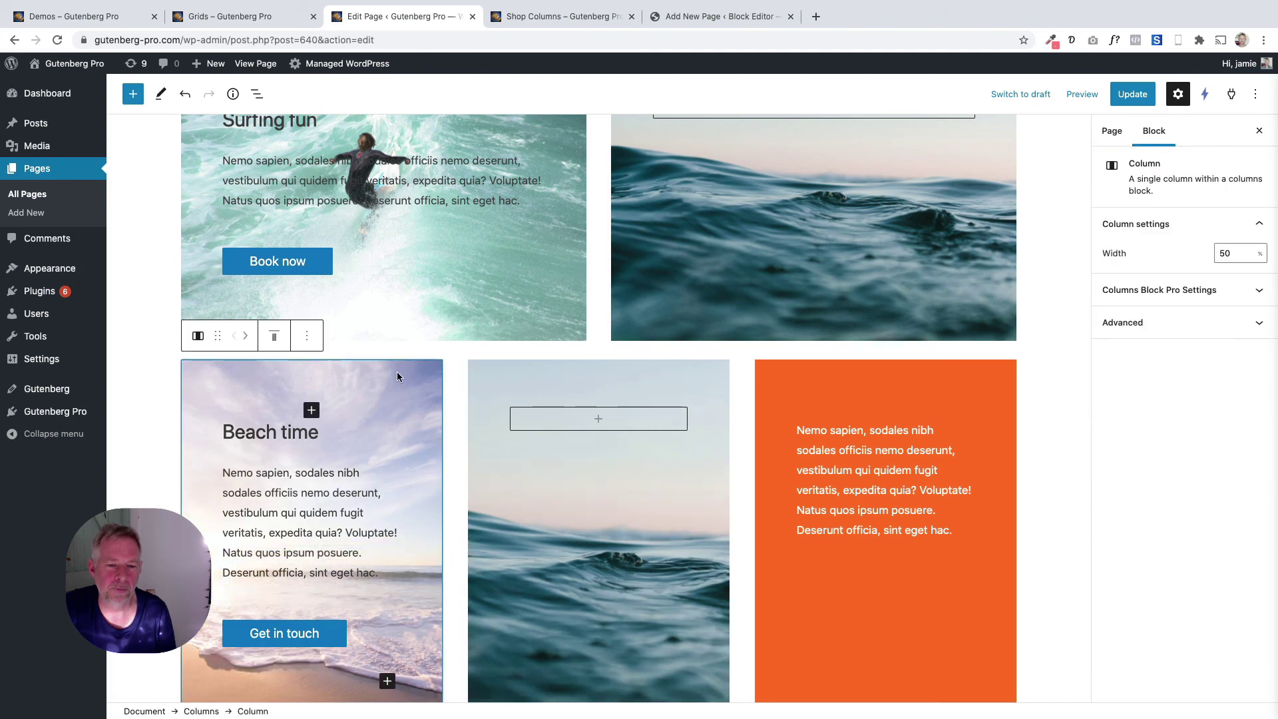
click(257, 94)
click(284, 161)
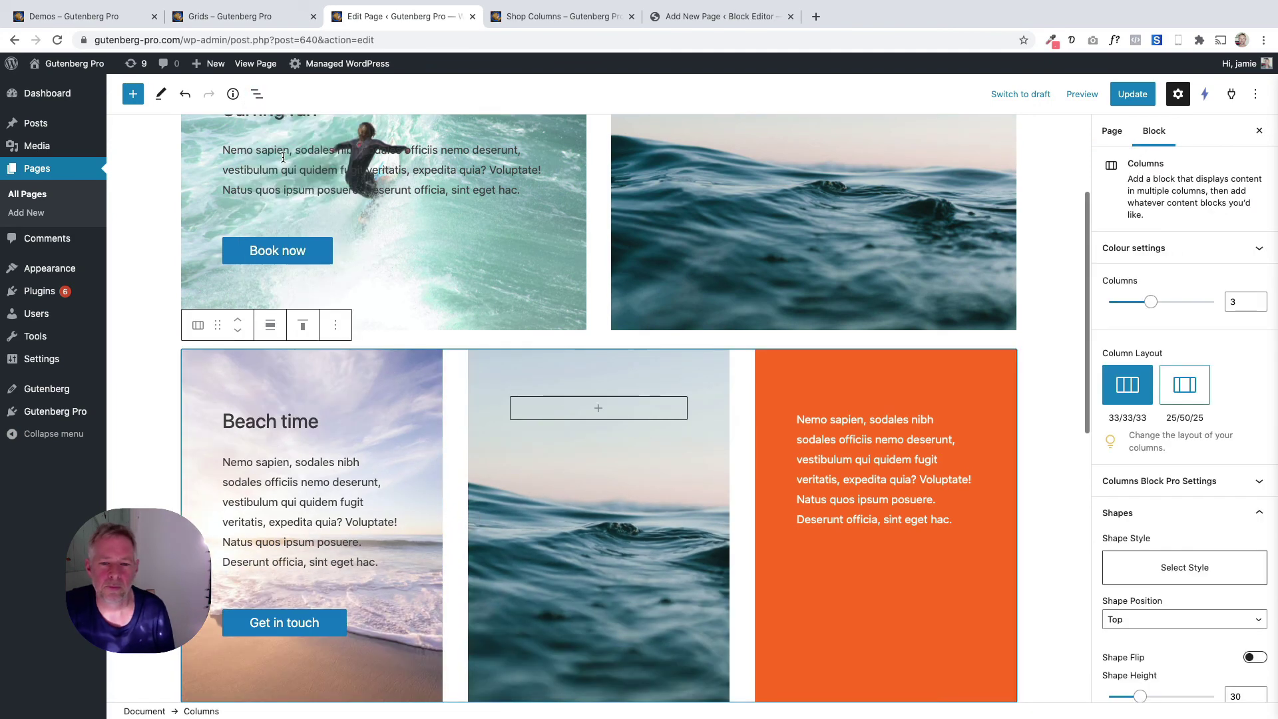
click(269, 325)
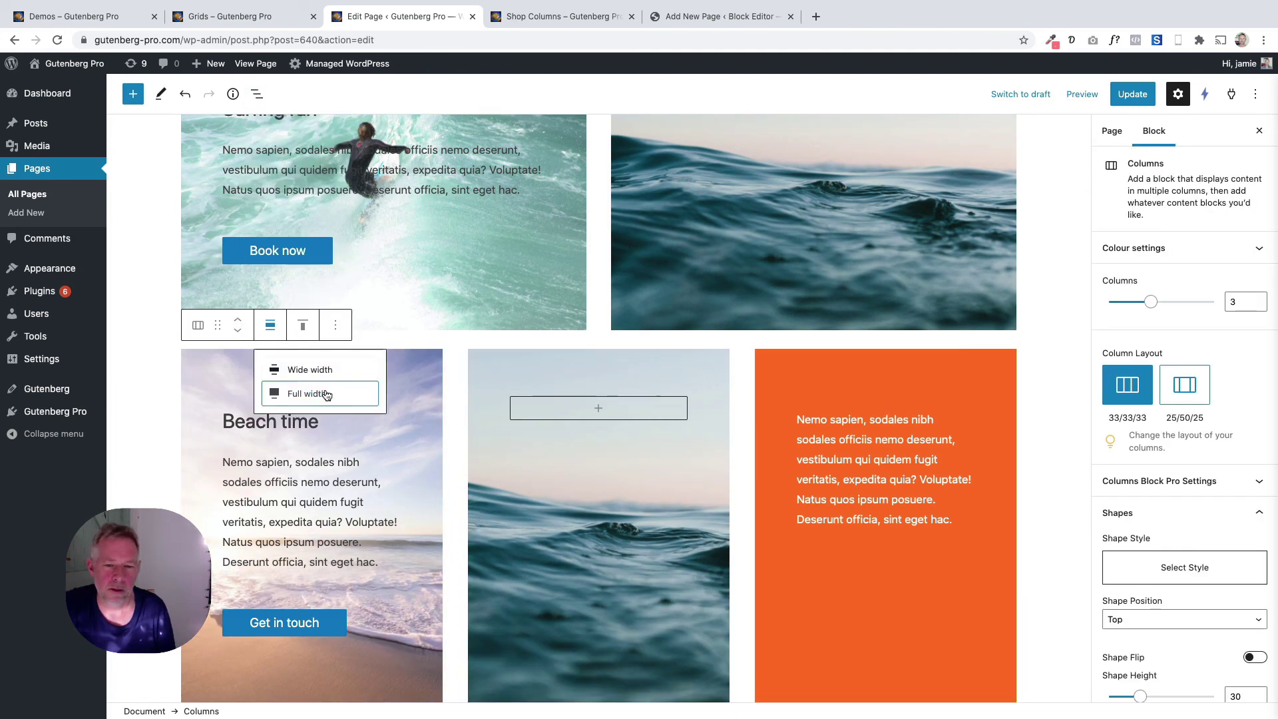
click(318, 395)
- Select the "Summer time" row's parent Columns block and set it to full width
scroll(400, 479, down, 4)
click(404, 498)
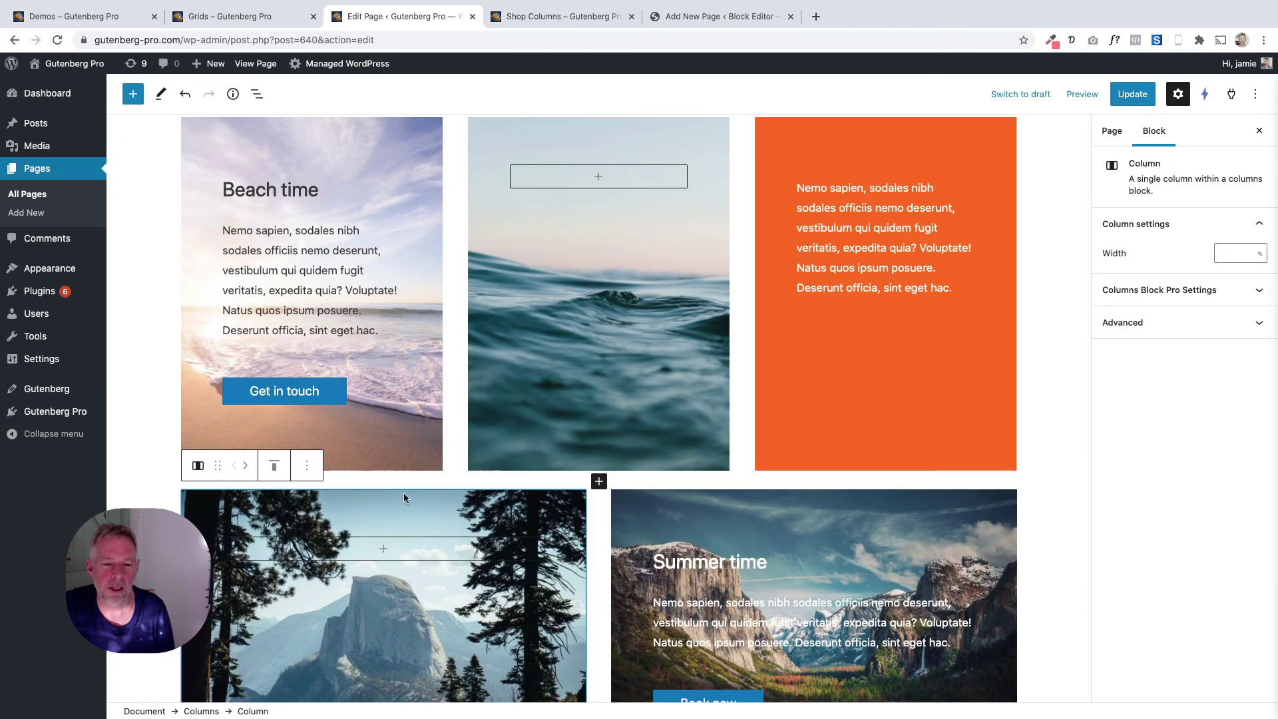
click(257, 94)
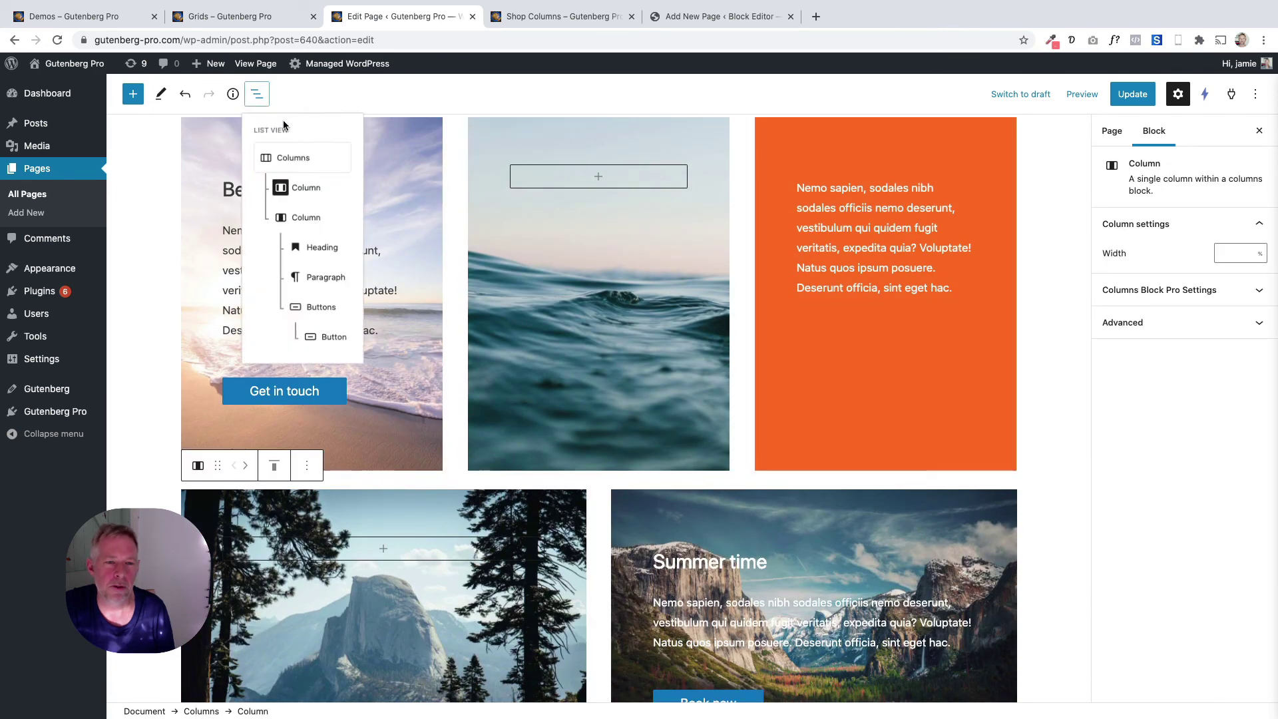
click(303, 161)
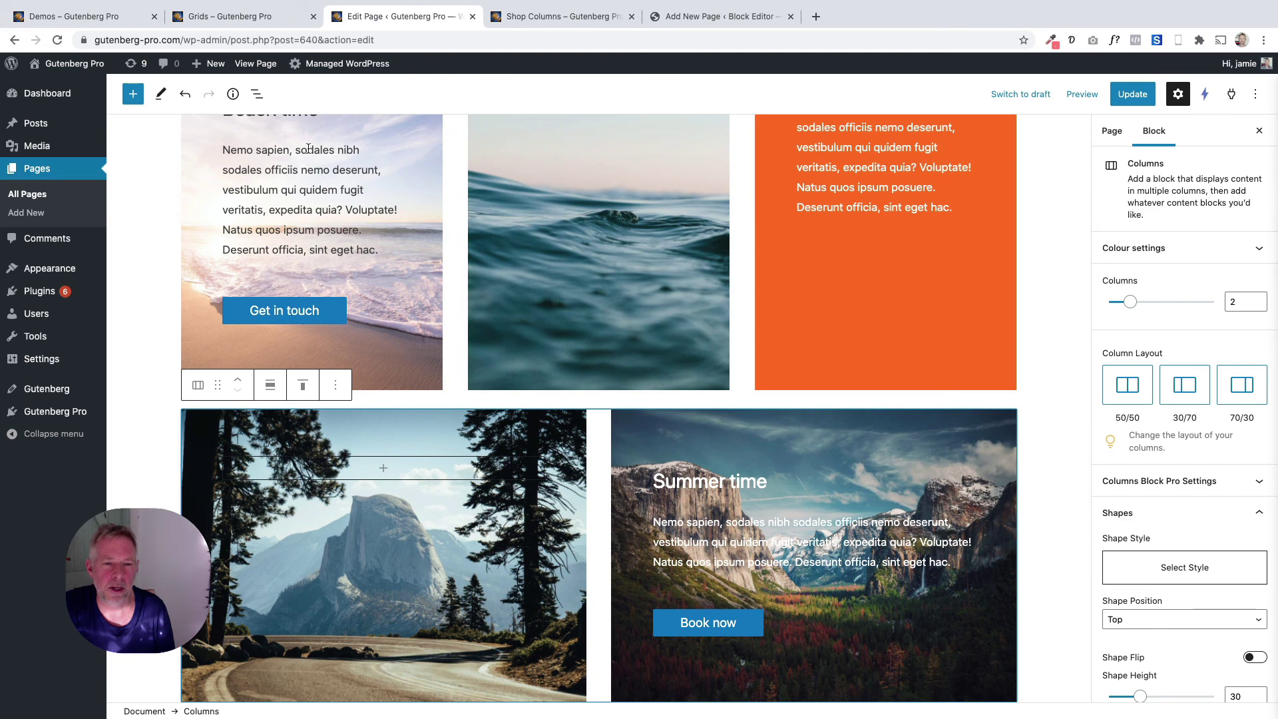
click(270, 385)
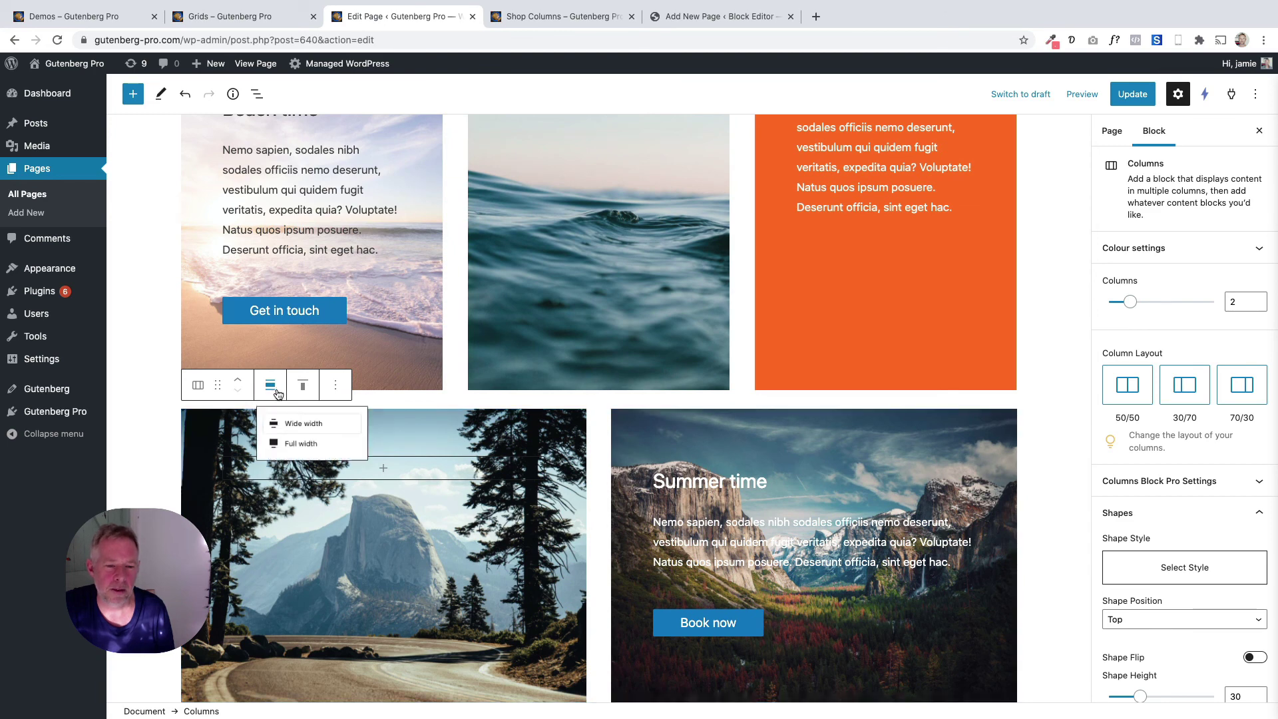
click(297, 451)
- Update the page and view the live version to check all three full-width rows
click(1116, 99)
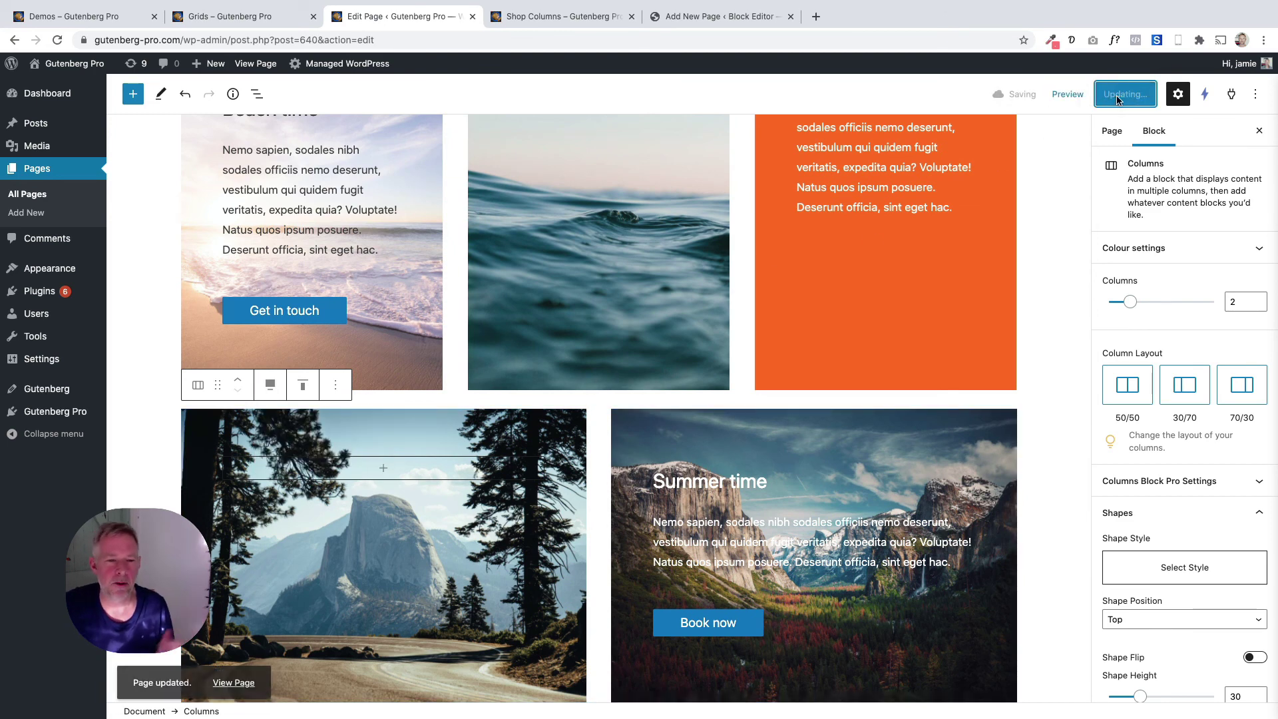
click(254, 65)
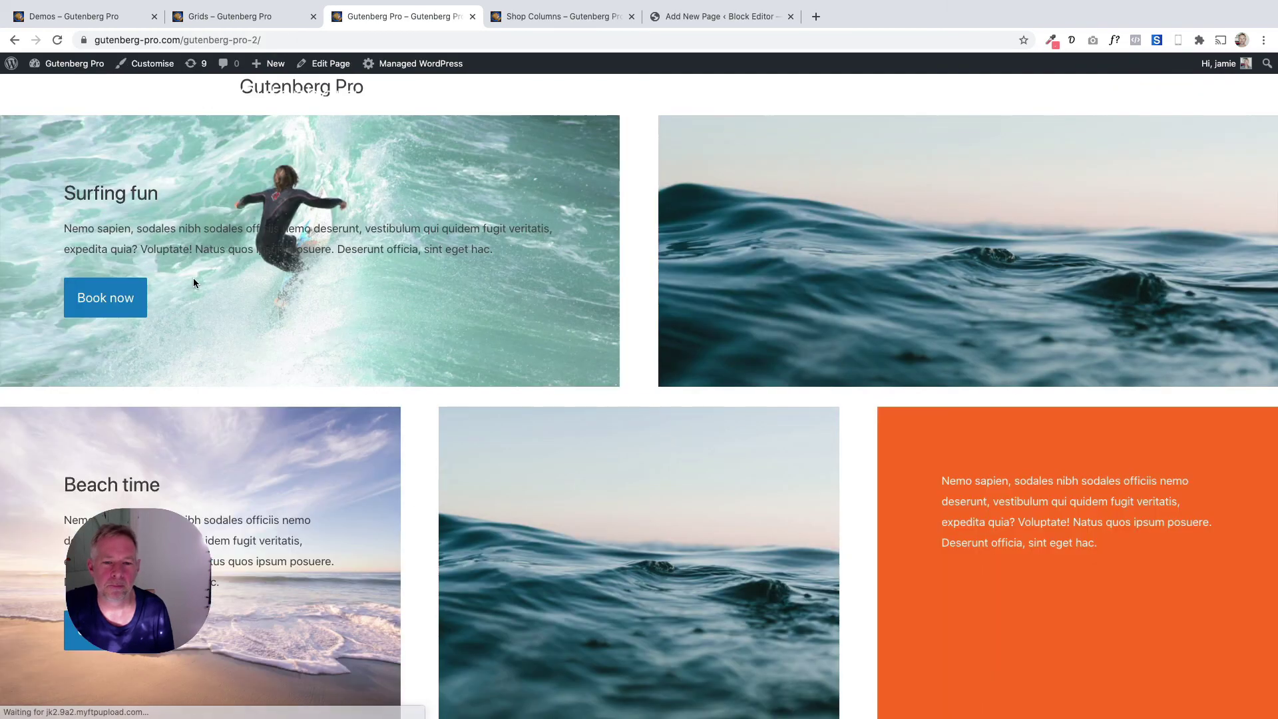
scroll(190, 298, down, 3)
scroll(189, 303, down, 3)
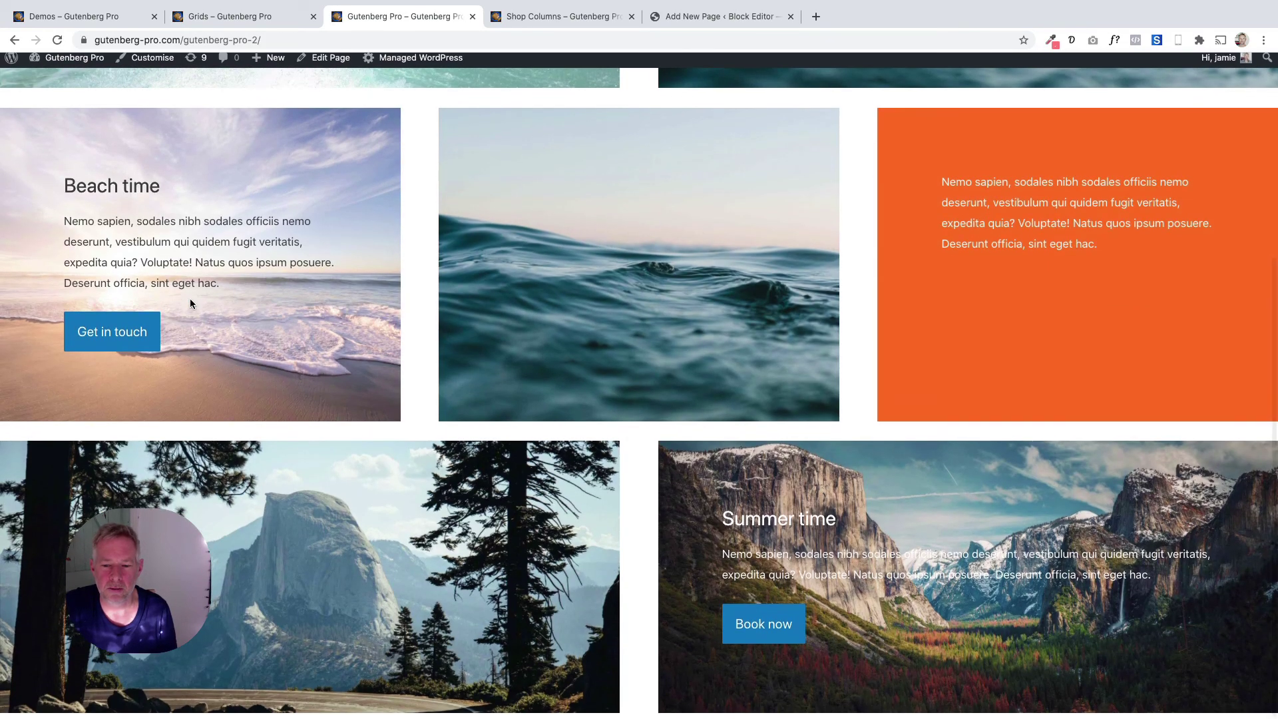
- Return to editing the page and set the "Surfing fun" row's parent Columns block to a minimum height of 600 px
scroll(189, 302, up, 5)
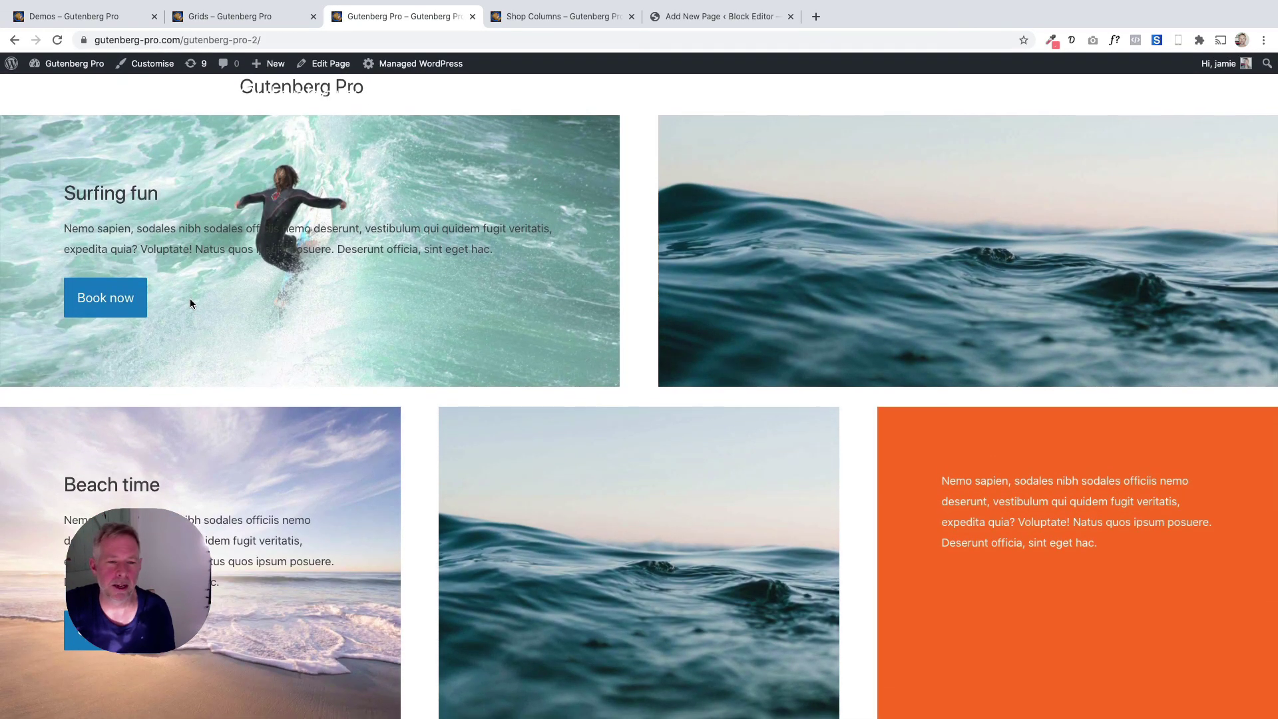
click(315, 62)
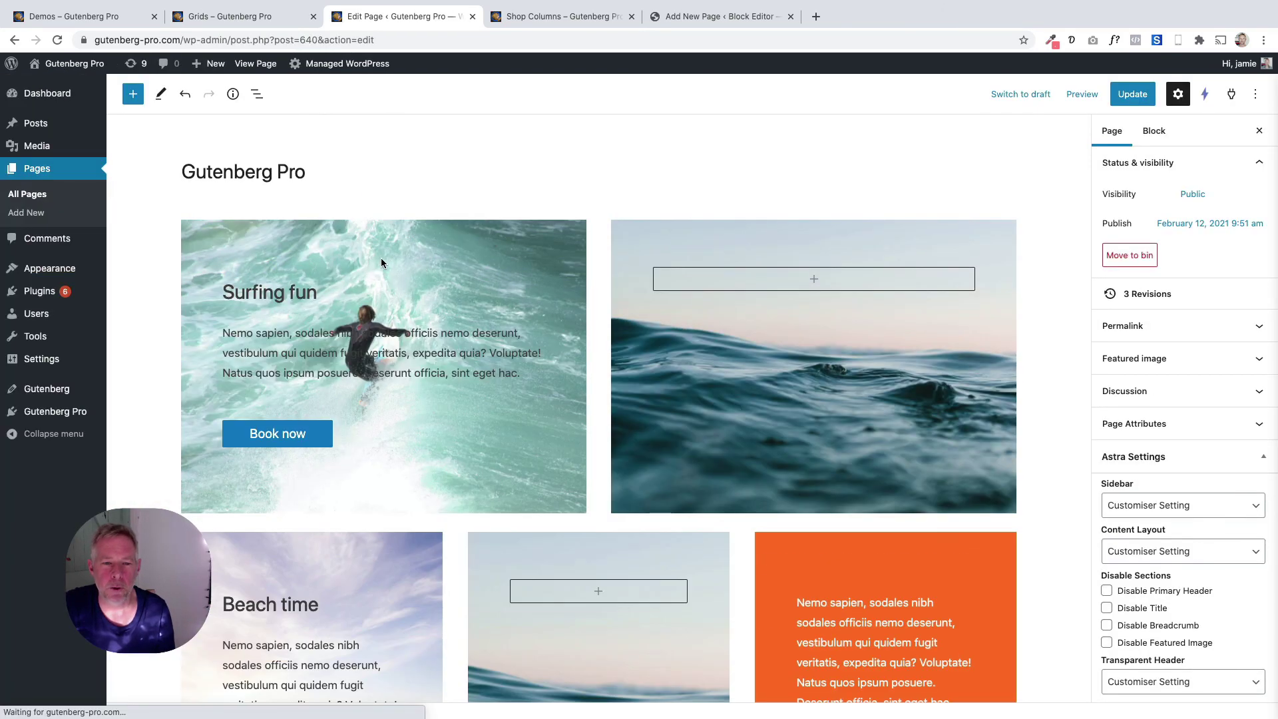
click(411, 229)
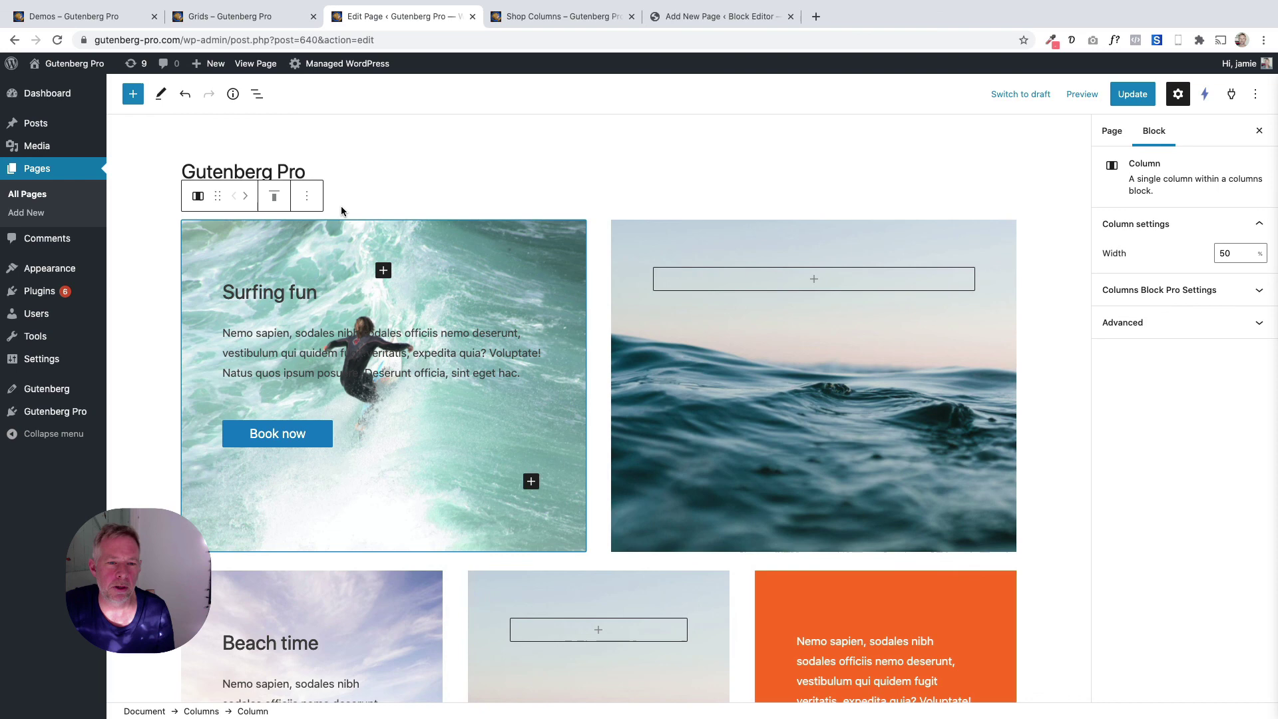
click(256, 94)
click(690, 258)
scroll(1179, 508, down, 5)
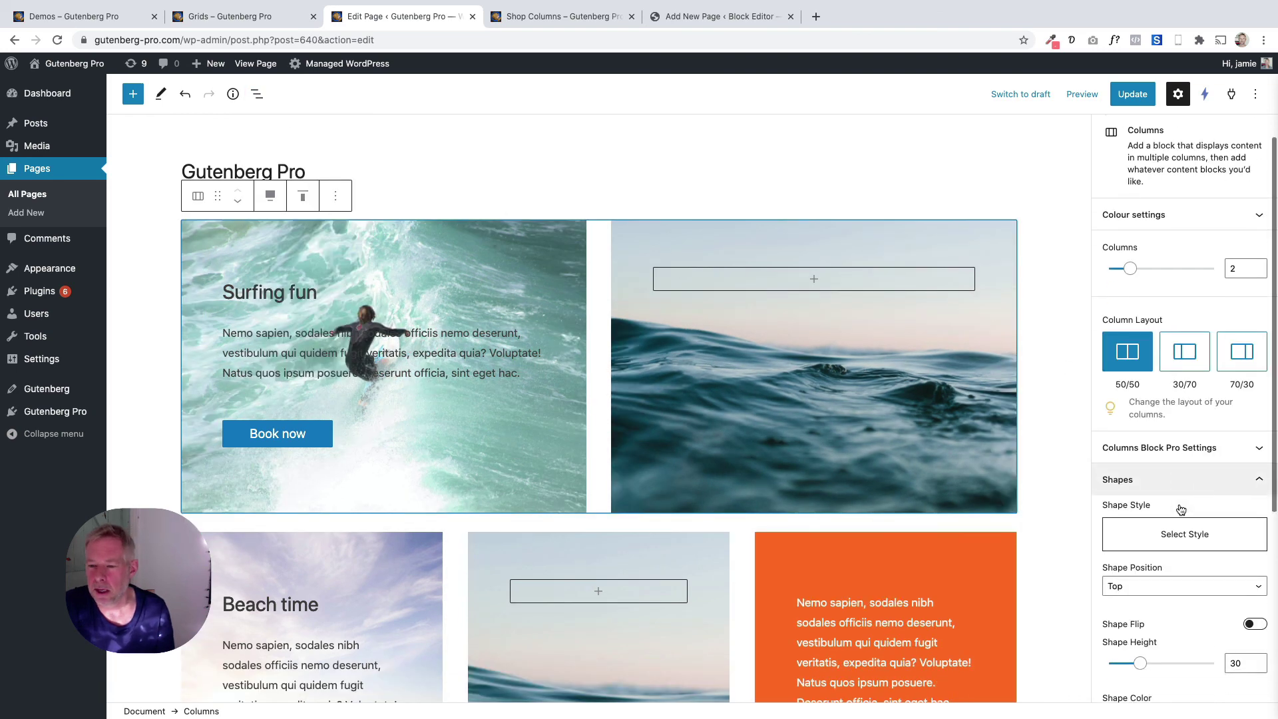
click(1185, 290)
scroll(1184, 301, down, 3)
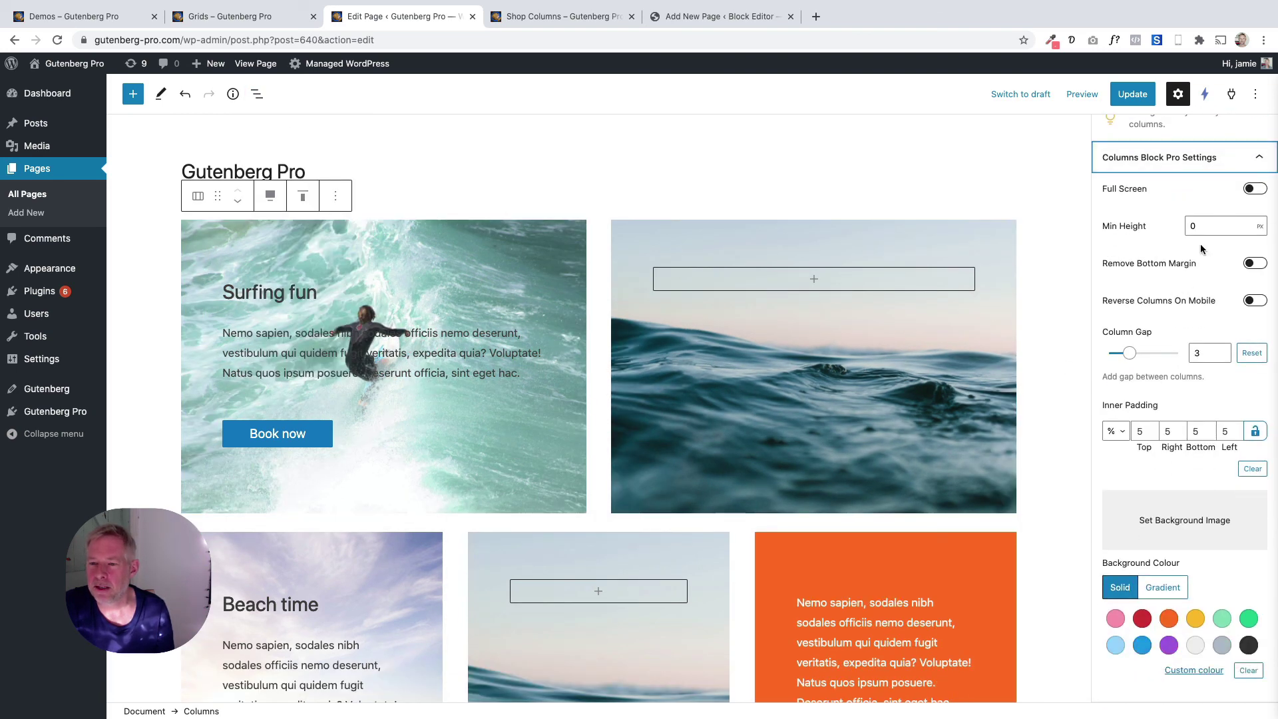
double_click(1205, 229)
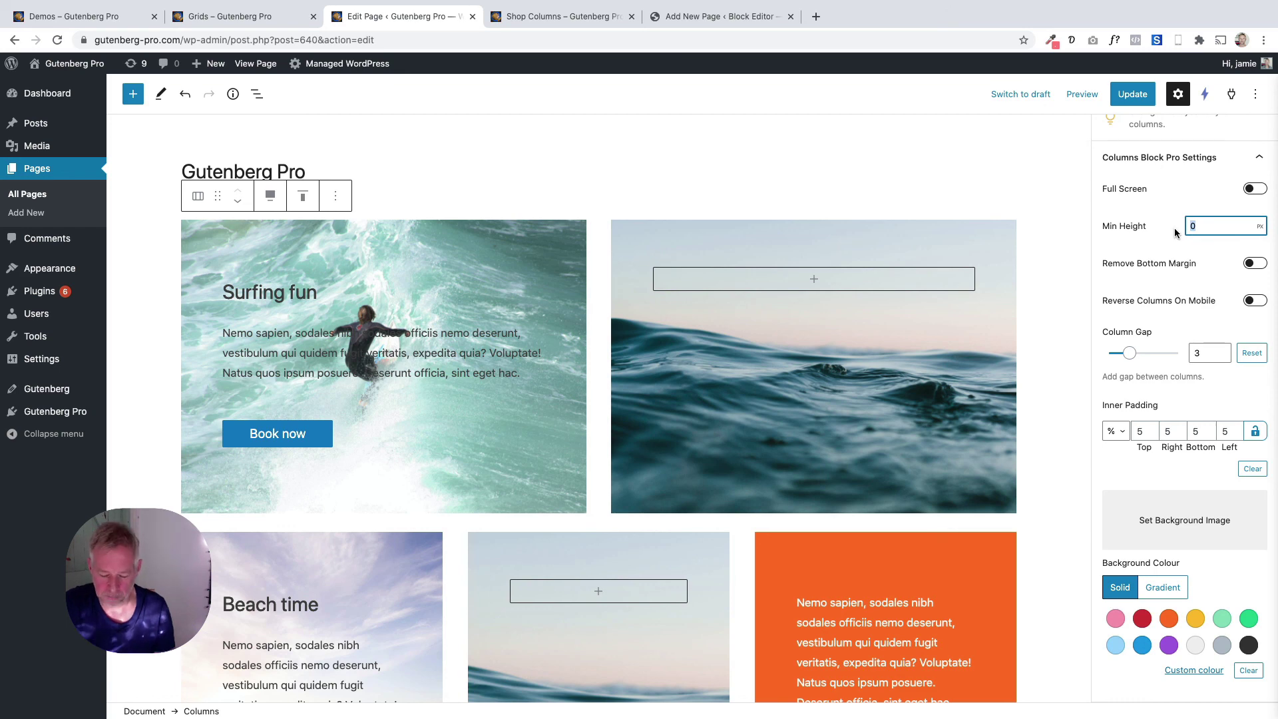
text(600)
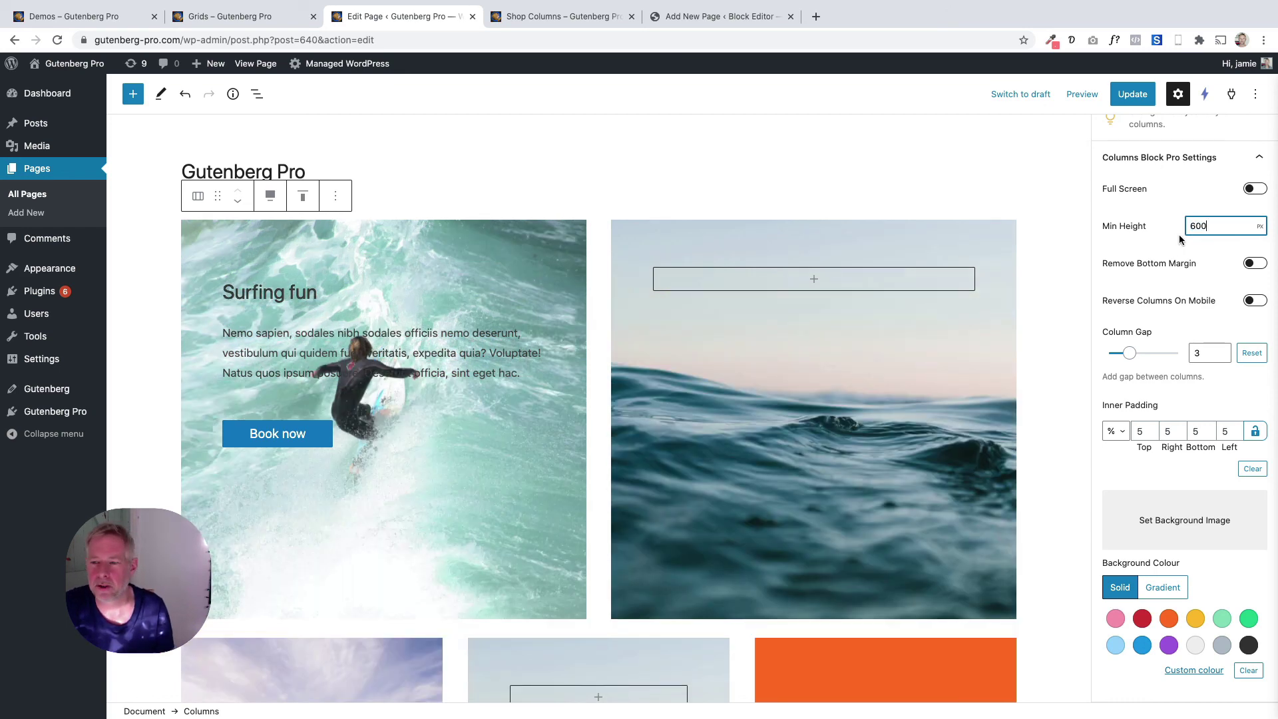
- Update the page and view the live version to check the taller first row
click(1120, 101)
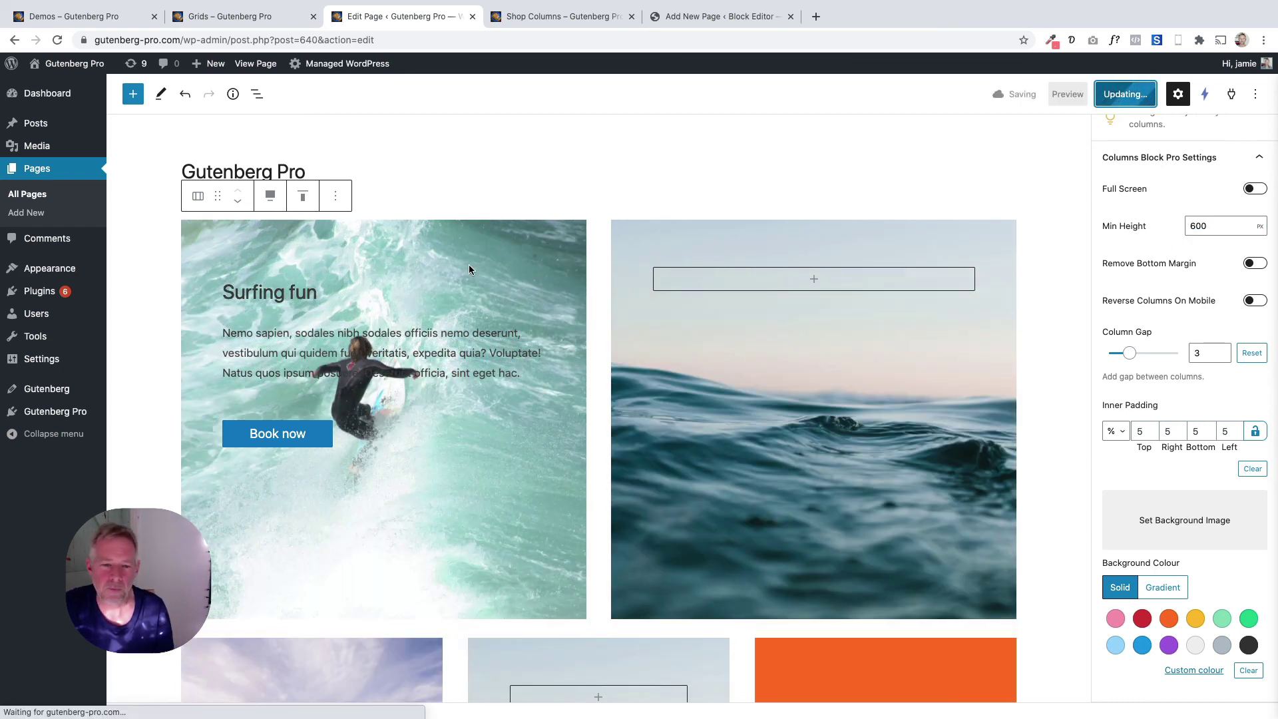
click(233, 676)
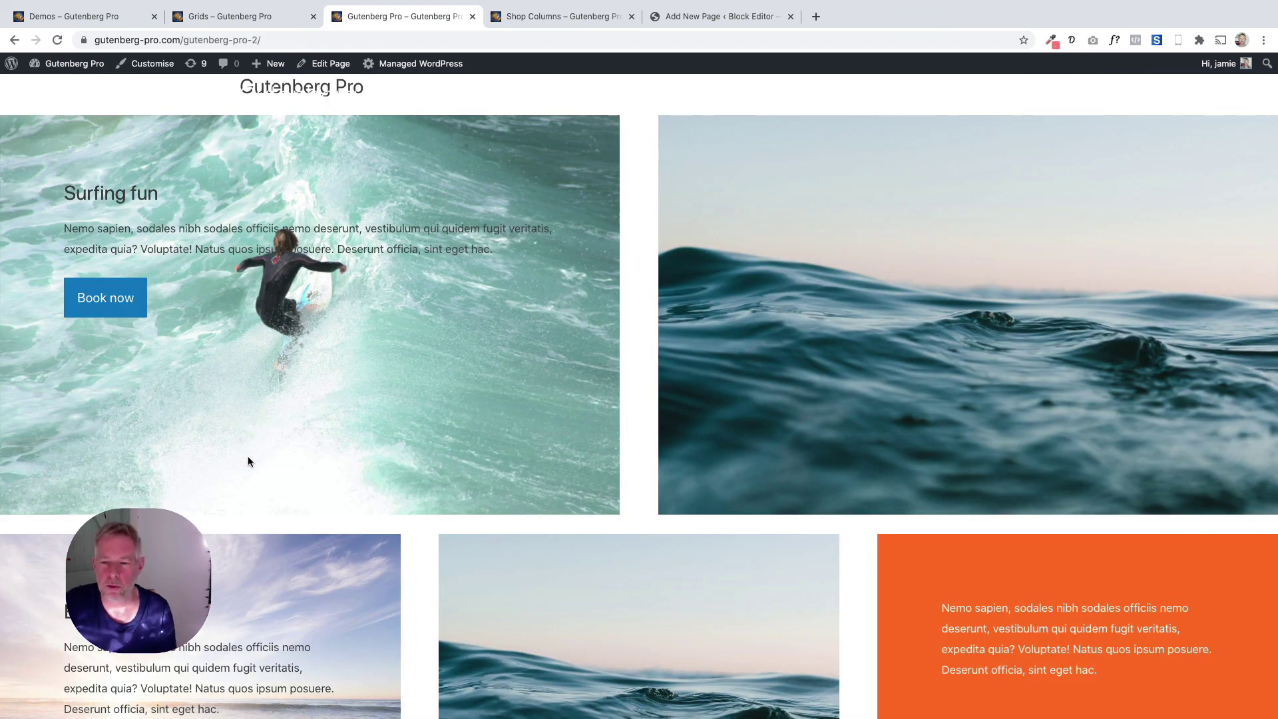
scroll(253, 455, down, 2)
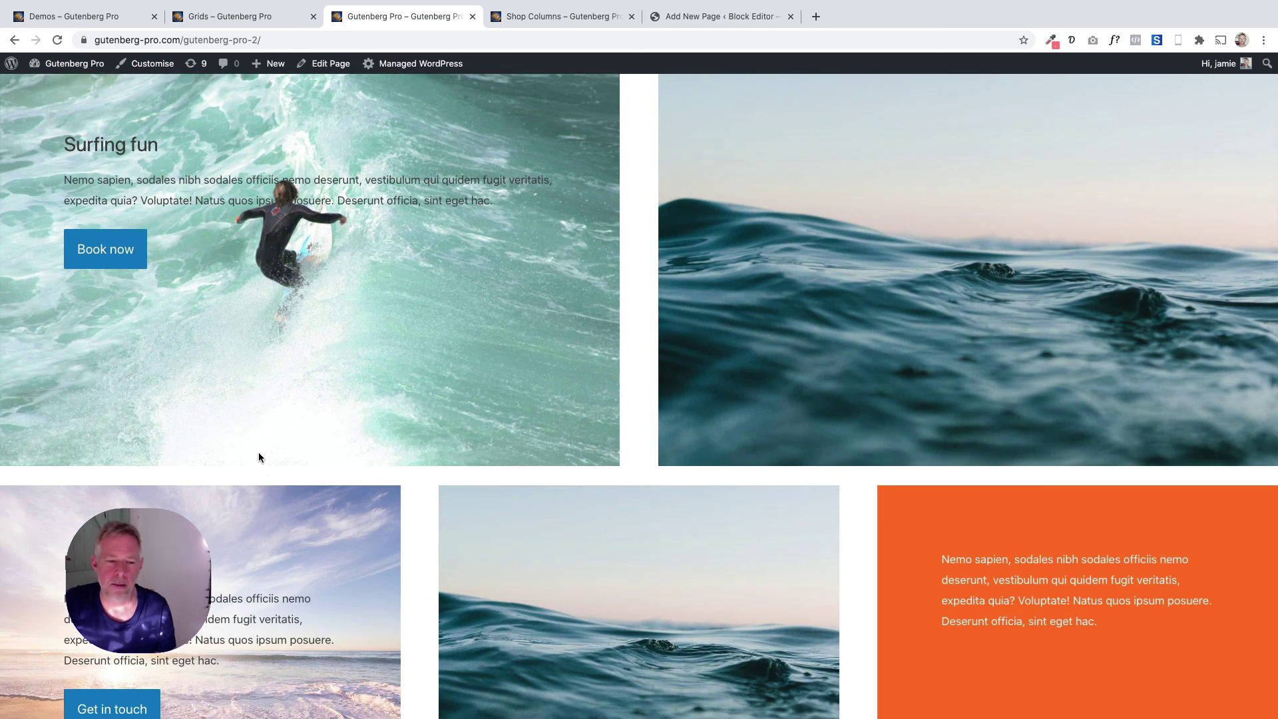
- Review the Shop Columns demo page and the Grids demo page's row layouts for comparison
click(549, 22)
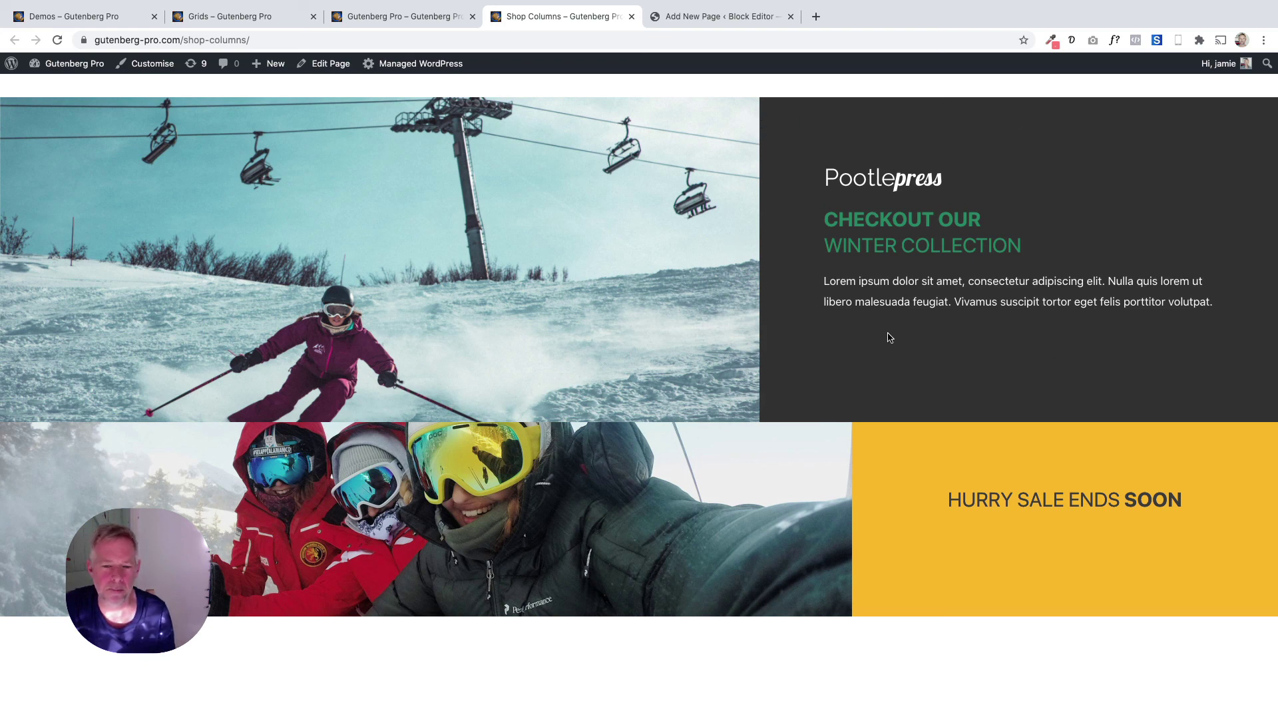
click(262, 18)
scroll(289, 264, up, 2)
scroll(289, 264, up, 3)
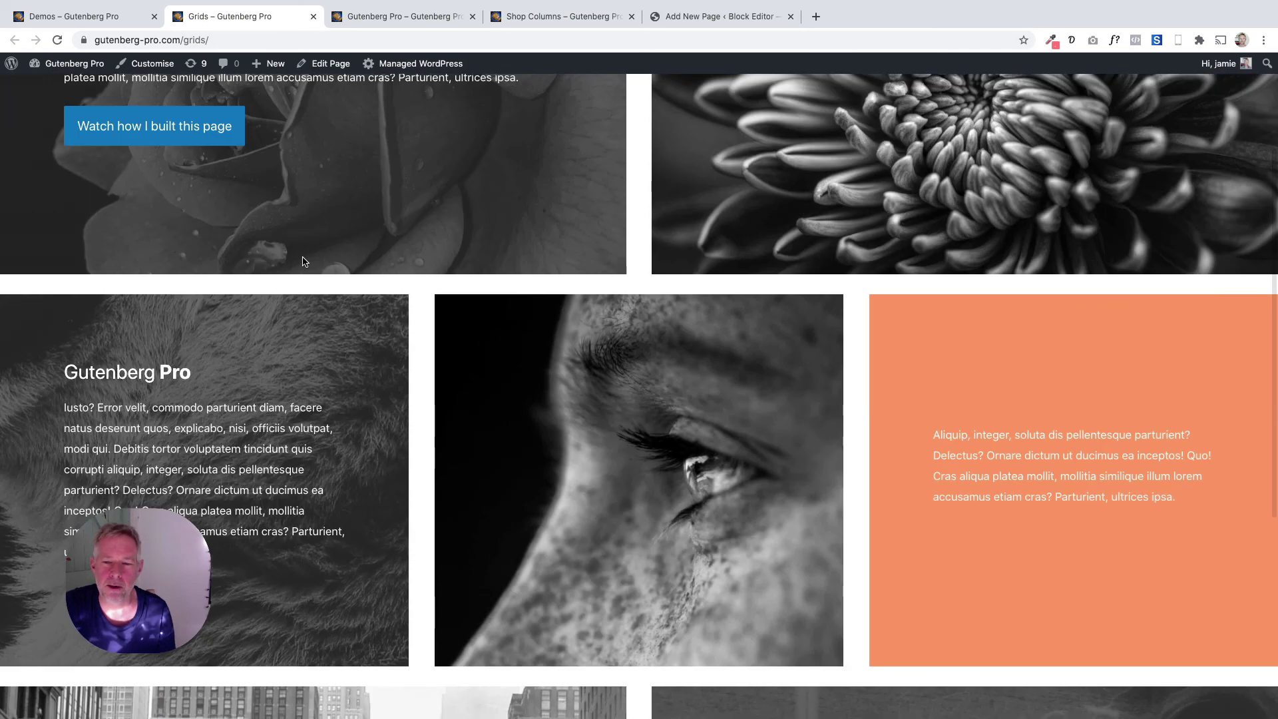
scroll(303, 260, up, 3)
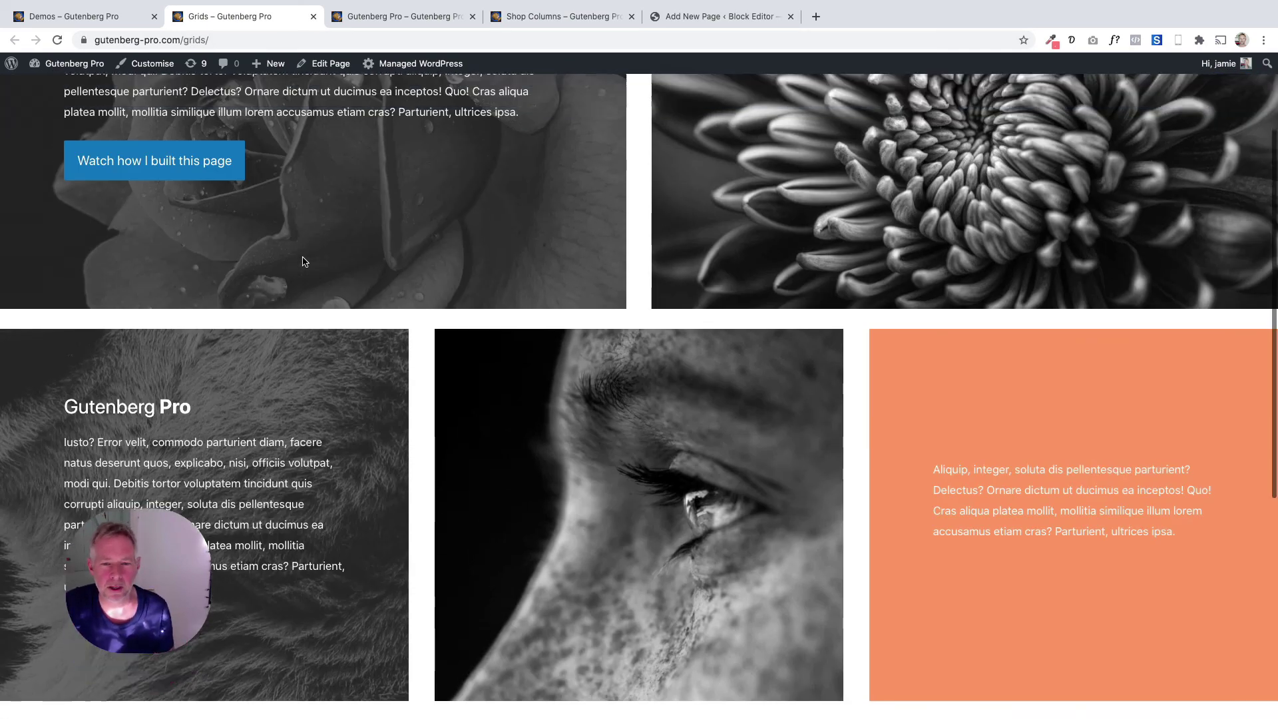